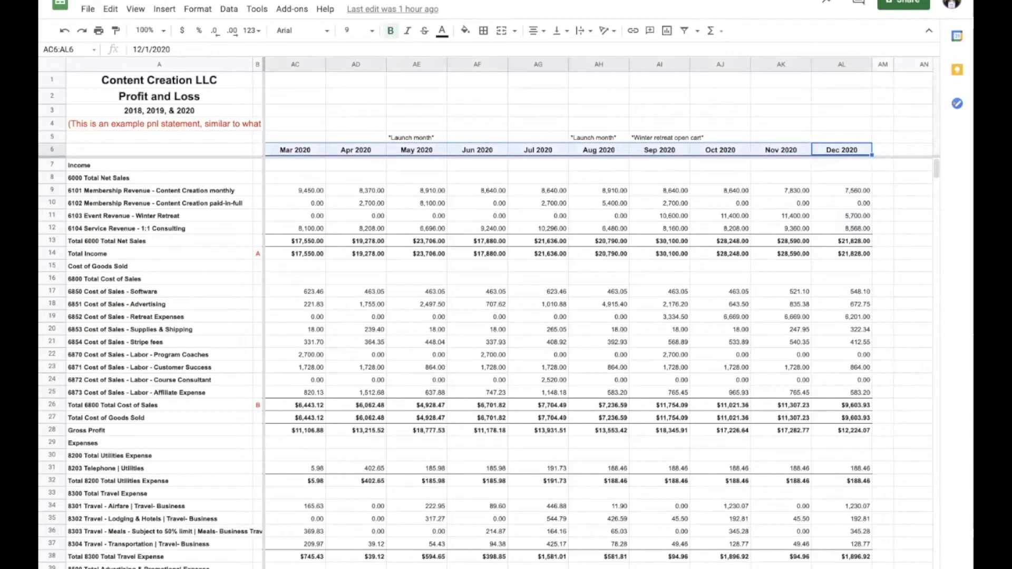
# Delete the Dec 2020 pie chart from the sheet that holds the Sales by Offer column chart.
pyautogui.hotkey('alt', 'Down')
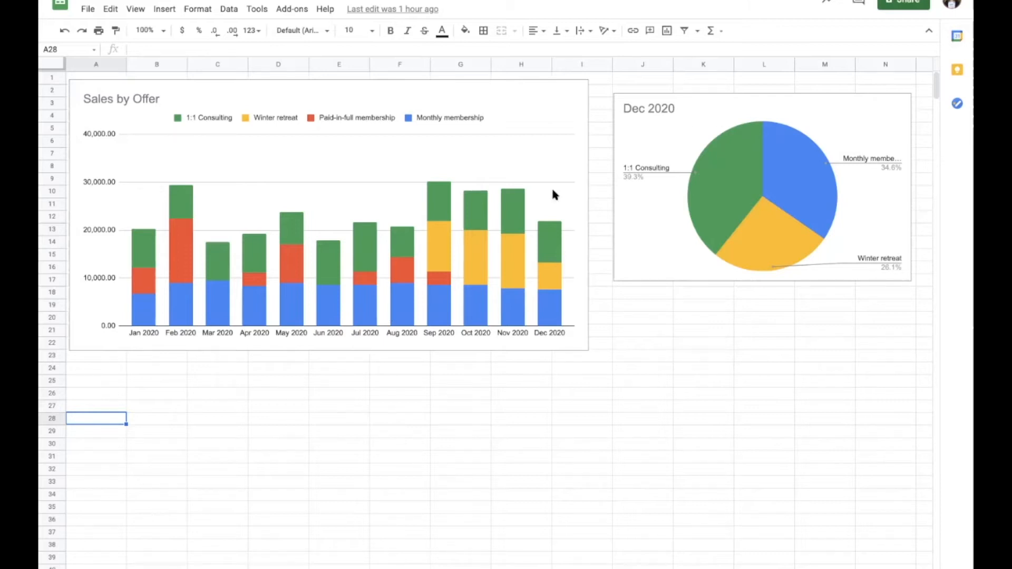
pyautogui.click(828, 125)
pyautogui.moveTo(822, 115); pyautogui.dragTo(270, 409)
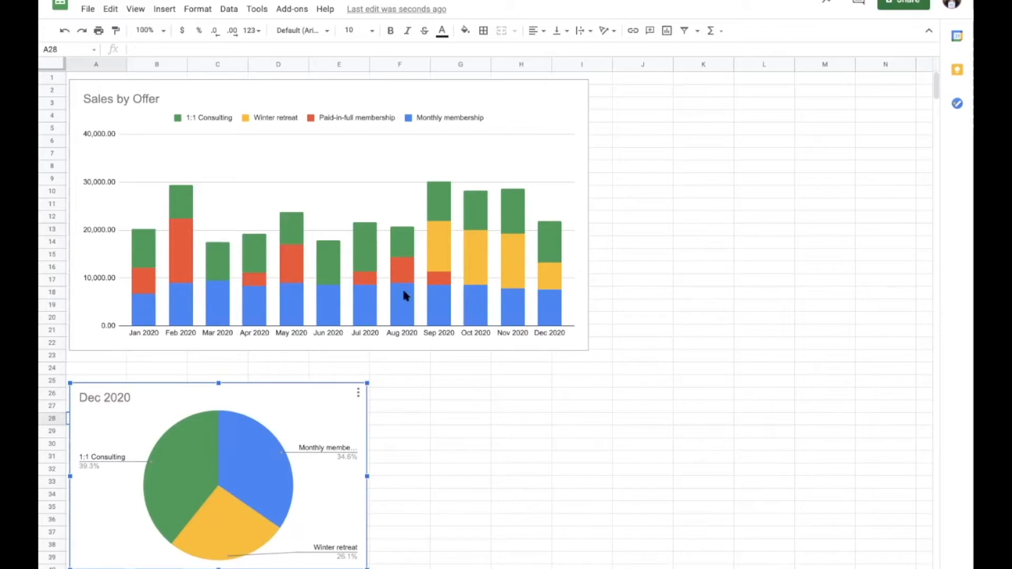
pyautogui.moveTo(165, 412); pyautogui.dragTo(170, 535)
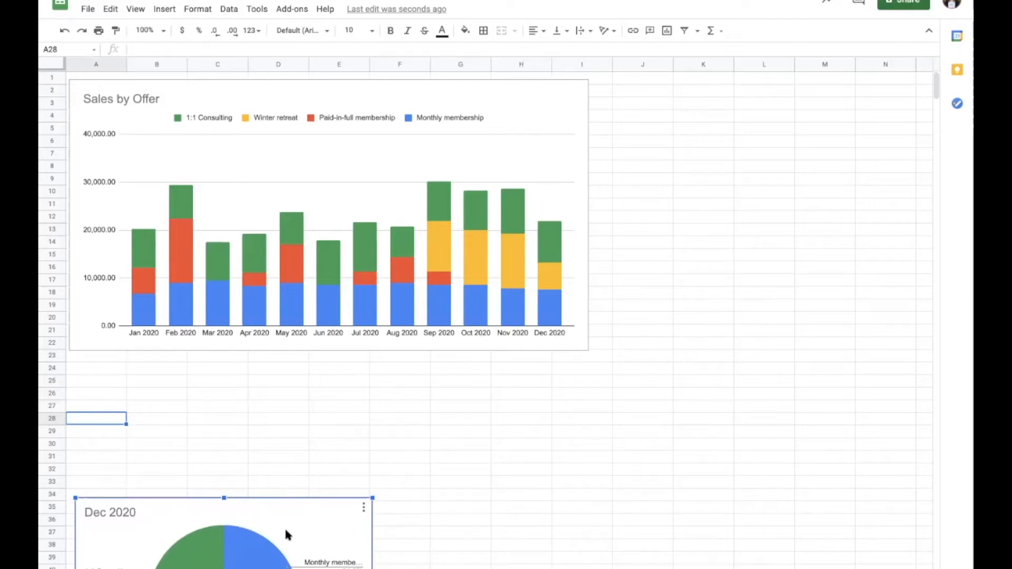
pyautogui.press('Delete')
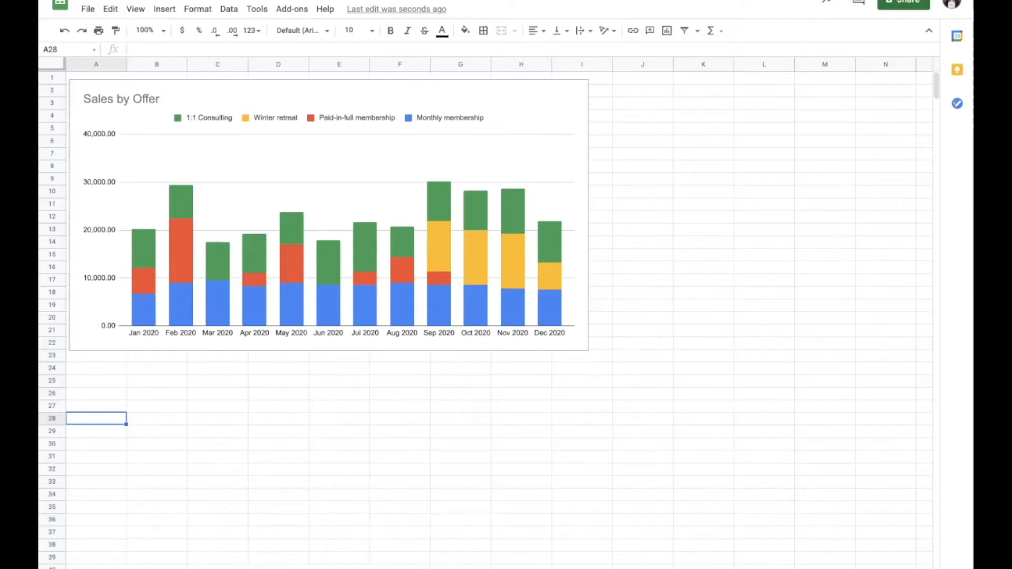
pyautogui.scroll(-5, 273, 491)
pyautogui.click(271, 487)
pyautogui.scroll(5, 267, 373)
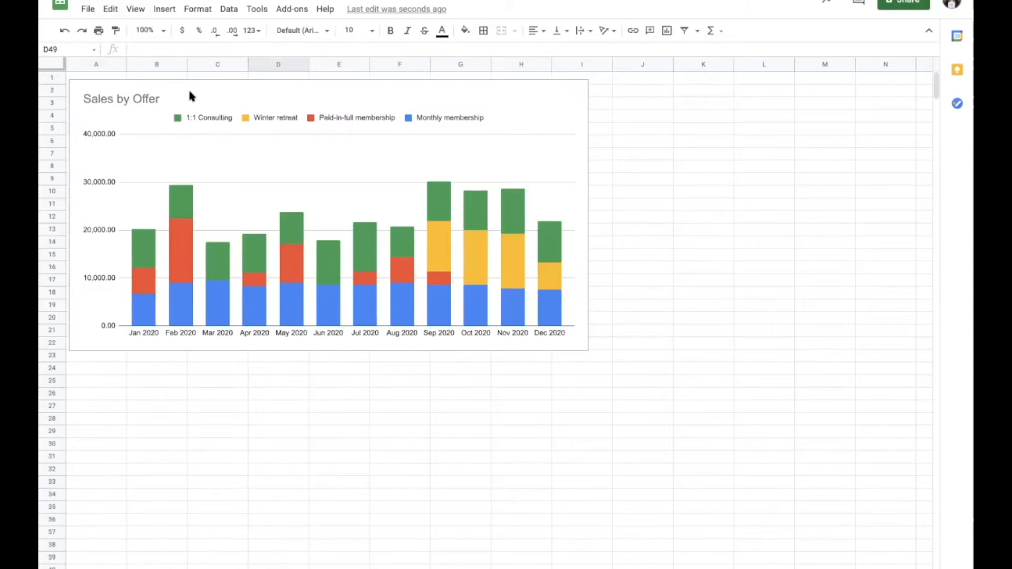
# Enlarge the Sales by Offer chart so it extends to about column J and row 32.
pyautogui.click(582, 346)
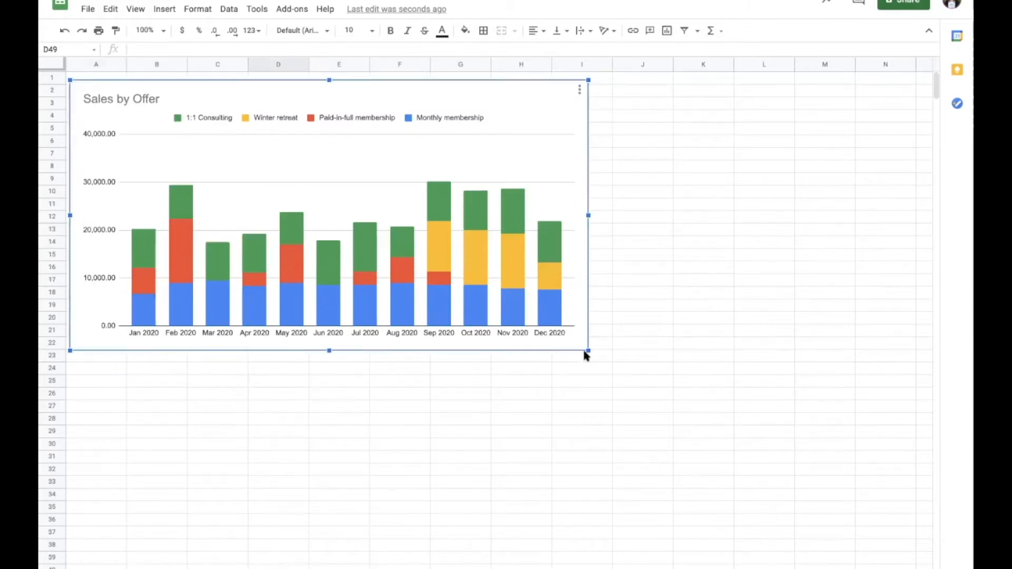
pyautogui.moveTo(588, 352); pyautogui.dragTo(663, 478)
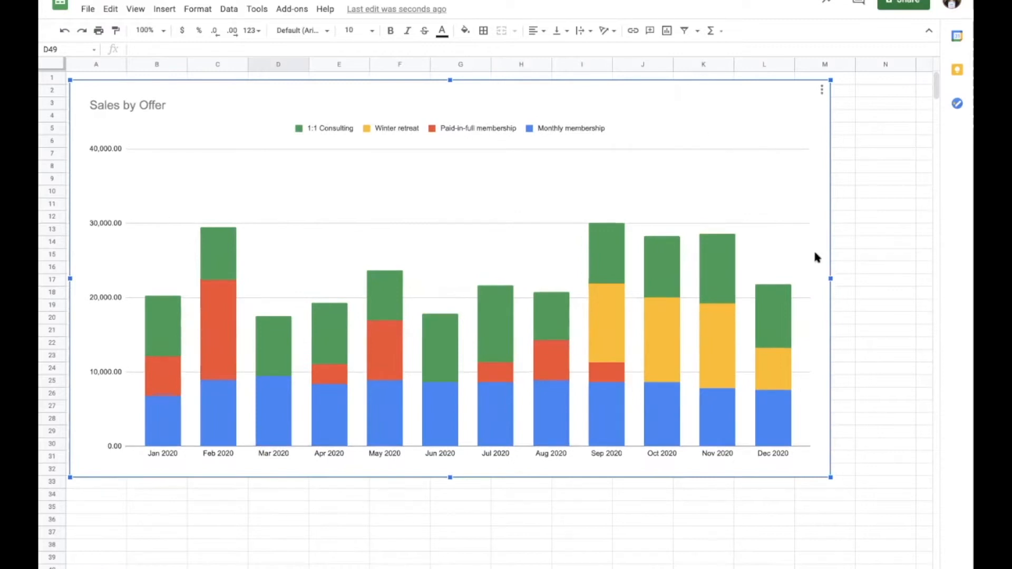
pyautogui.moveTo(831, 279); pyautogui.dragTo(661, 295)
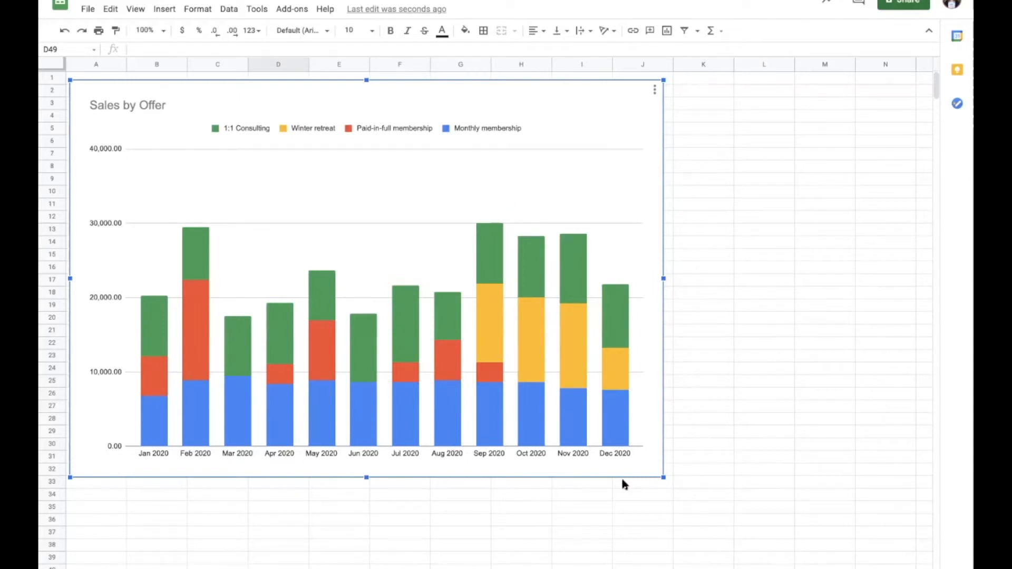
# On the data staging sheet, examine the month headers in B1:M1 and the offer names in A2:A5.
pyautogui.moveTo(495, 265)
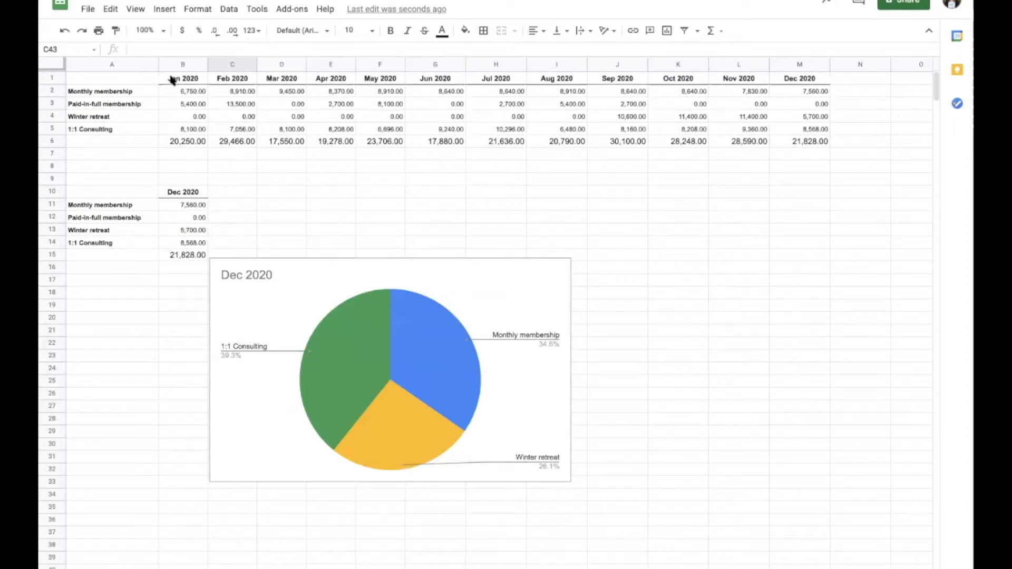
pyautogui.moveTo(172, 79); pyautogui.dragTo(795, 80)
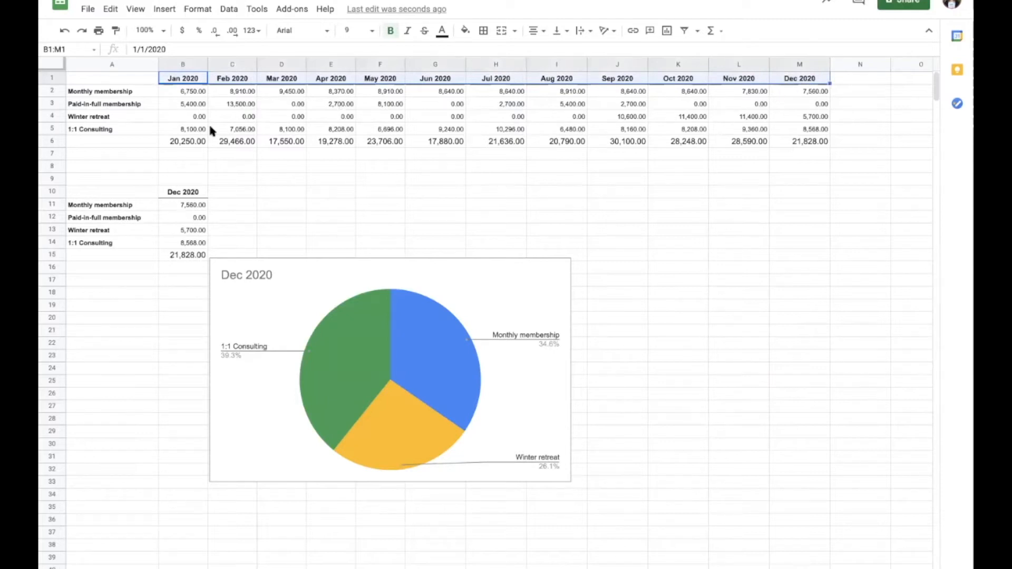
pyautogui.moveTo(133, 93); pyautogui.dragTo(128, 128)
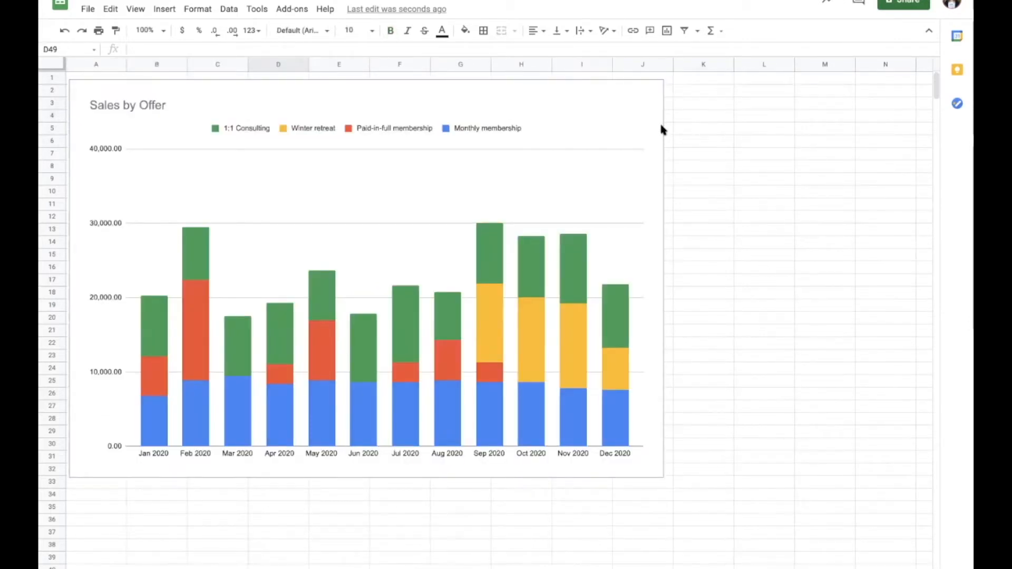
# Open the Sales by Offer chart for editing and examine its chart type, data range, x-axis and series setup.
pyautogui.doubleClick(630, 124)
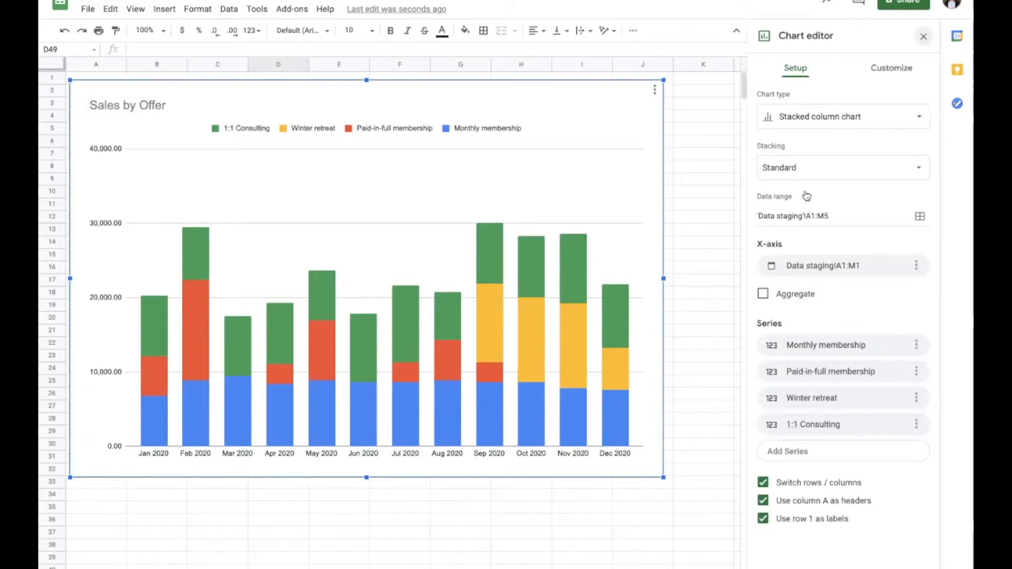
pyautogui.click(925, 37)
pyautogui.click(610, 545)
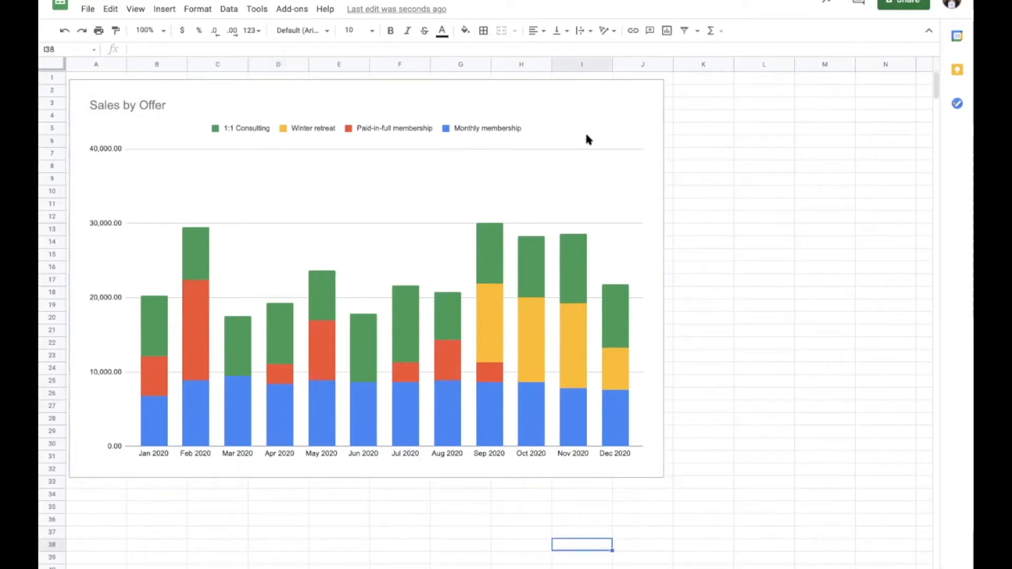
pyautogui.doubleClick(597, 123)
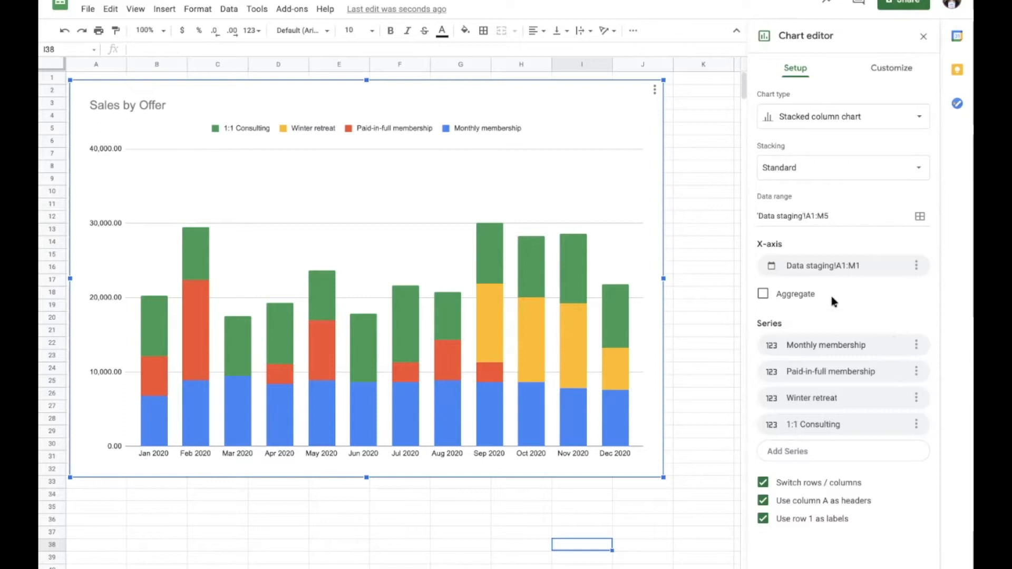
# Review the chart's customization options for chart style, titles, vertical axis and horizontal axis.
pyautogui.click(879, 77)
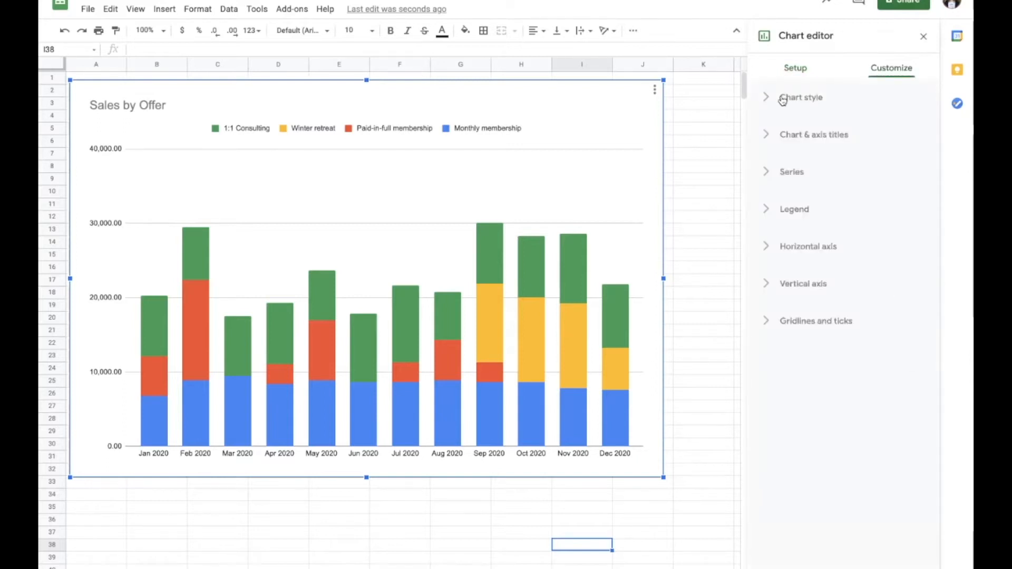
pyautogui.click(765, 99)
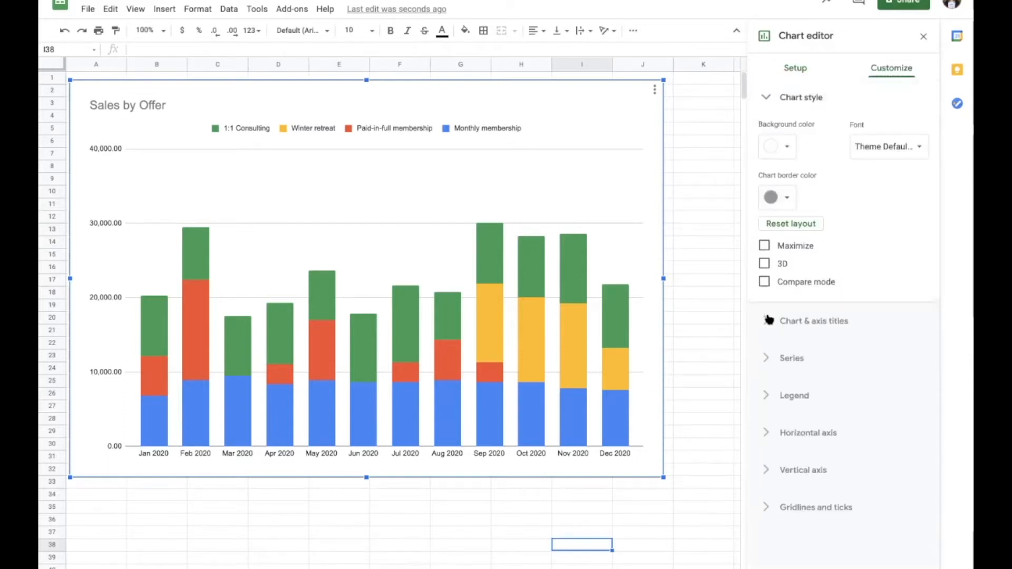
pyautogui.click(813, 335)
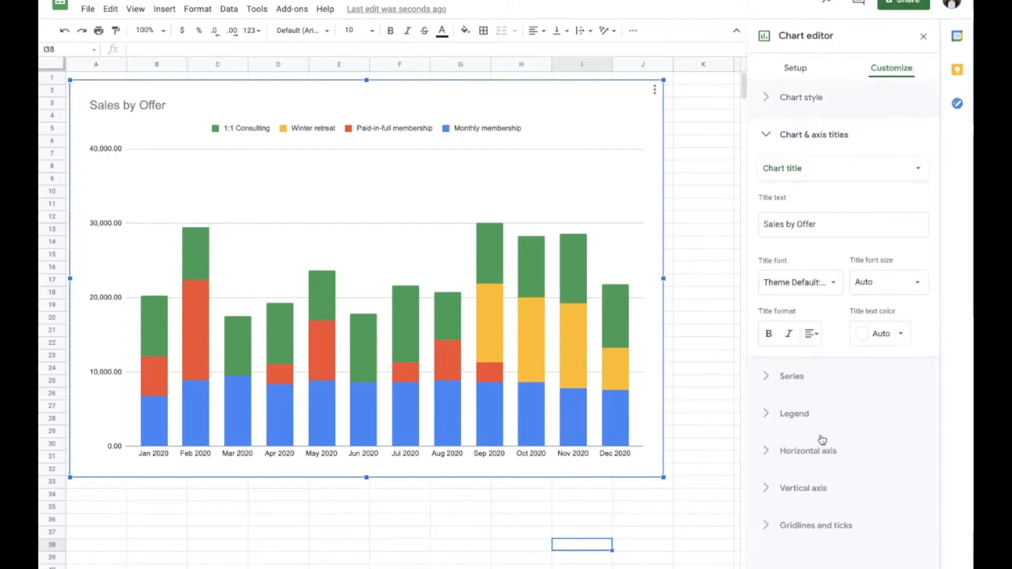
pyautogui.click(796, 69)
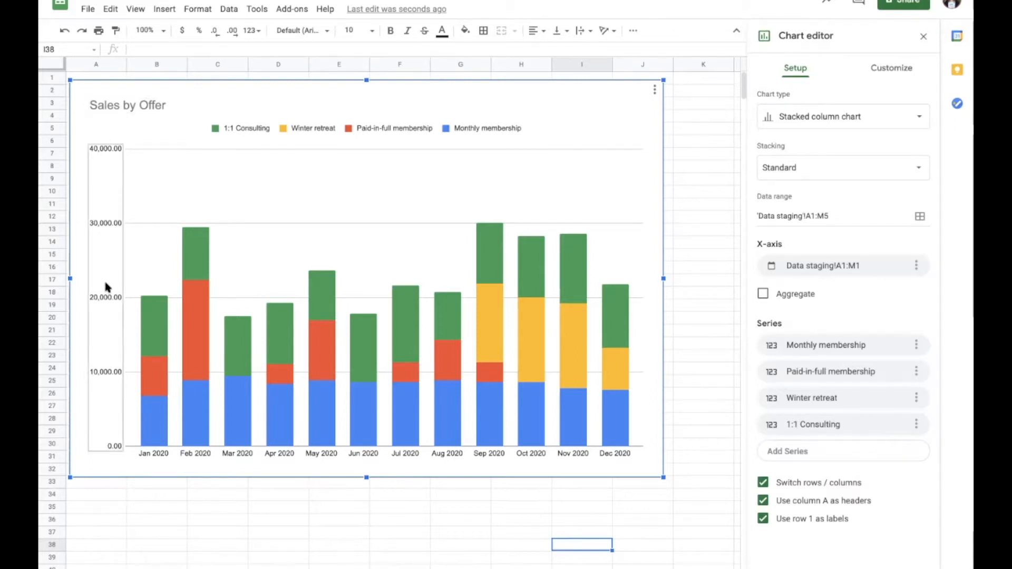
pyautogui.click(106, 242)
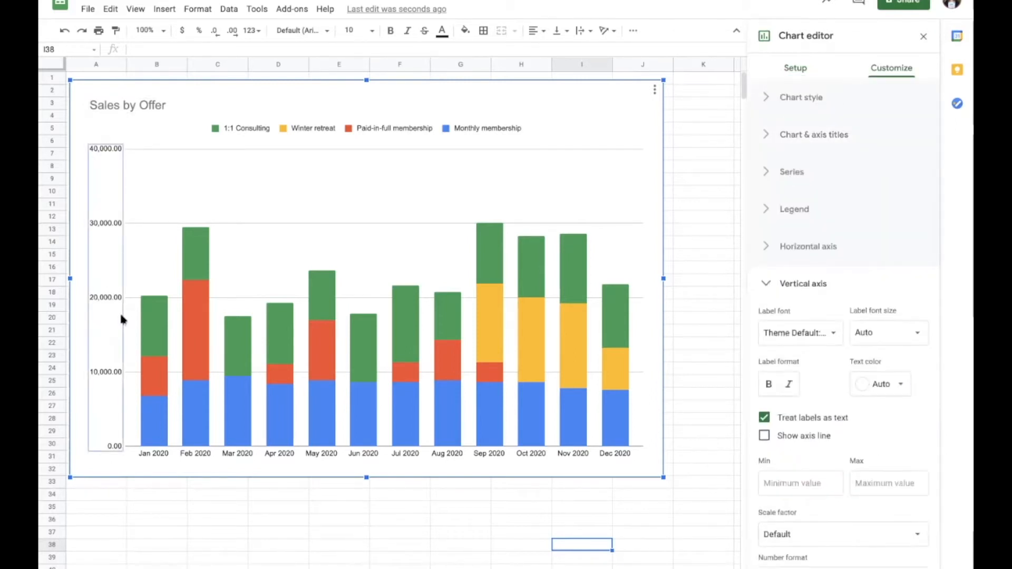
pyautogui.click(207, 453)
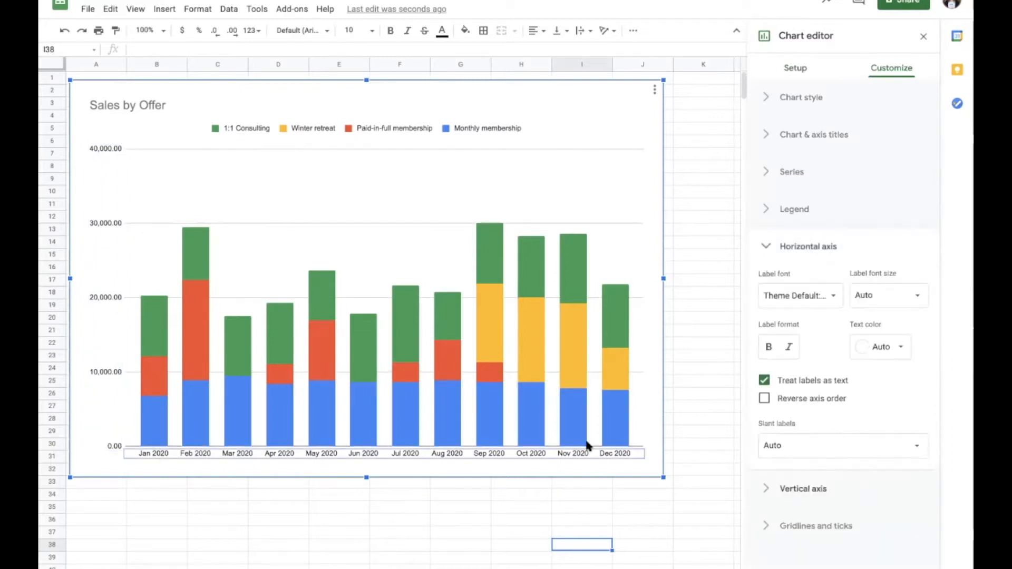
pyautogui.click(106, 152)
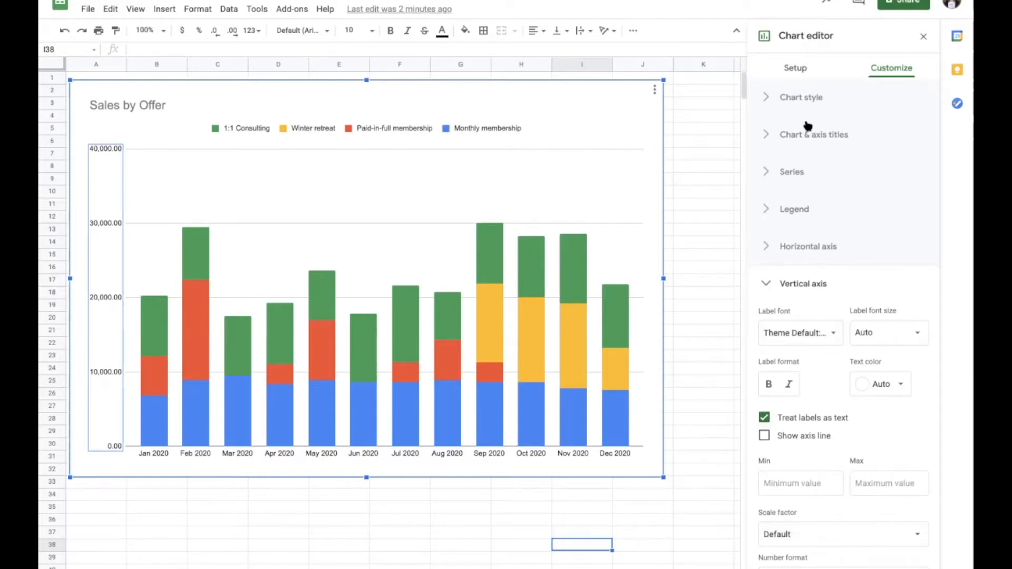
# Replace the column chart's title text with "test" in the chart title settings.
pyautogui.click(138, 104)
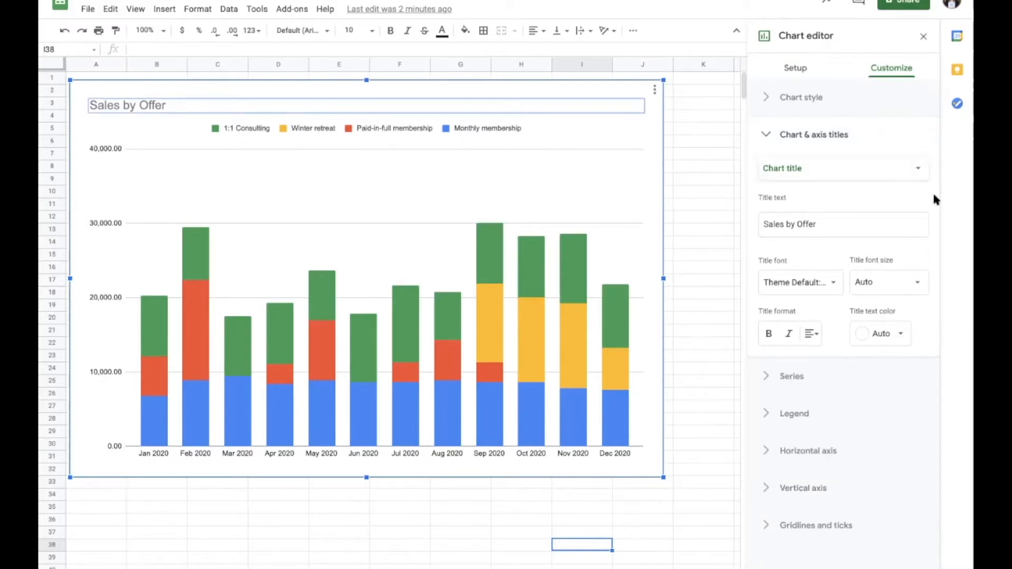
pyautogui.doubleClick(780, 225)
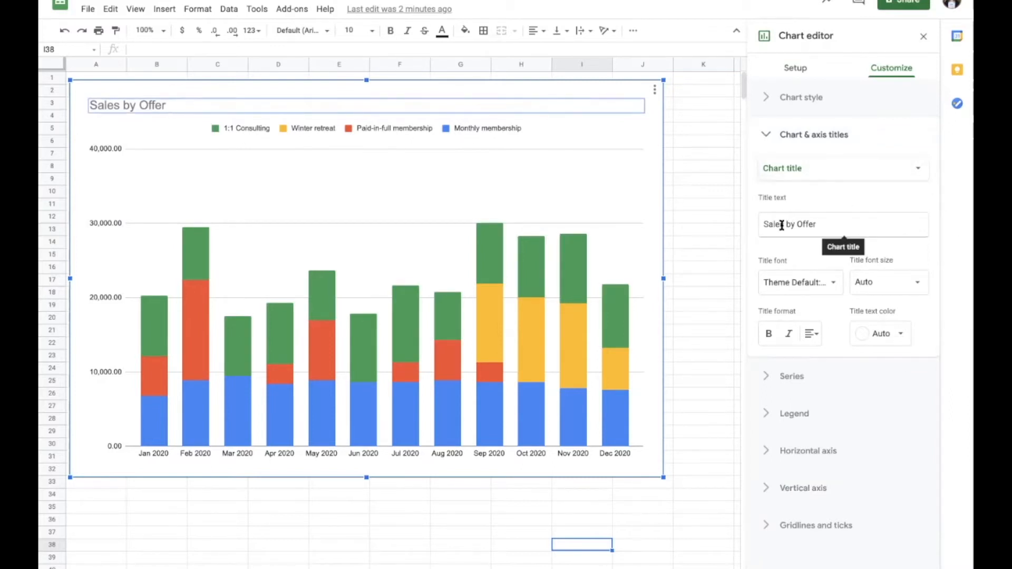
pyautogui.tripleClick(779, 224)
pyautogui.write('test')
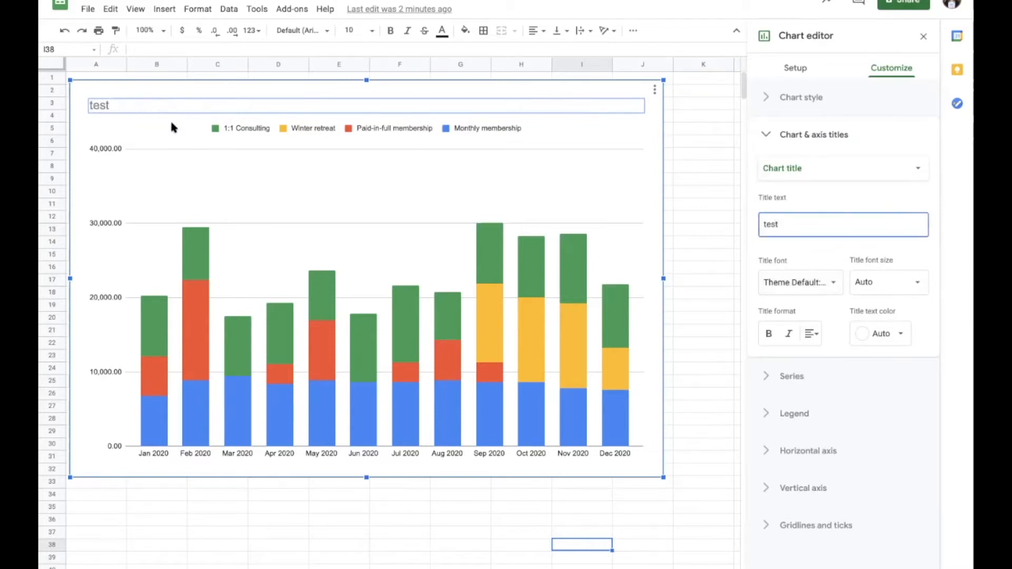
# Change the title directly on the chart to "Sales by Offer".
pyautogui.doubleClick(99, 106)
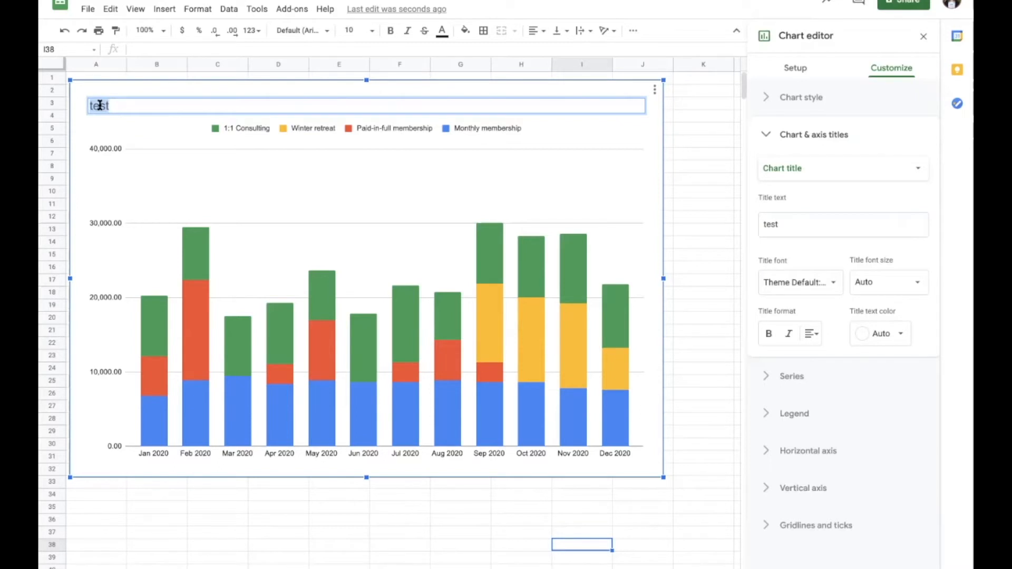
pyautogui.write('Sales by Offer')
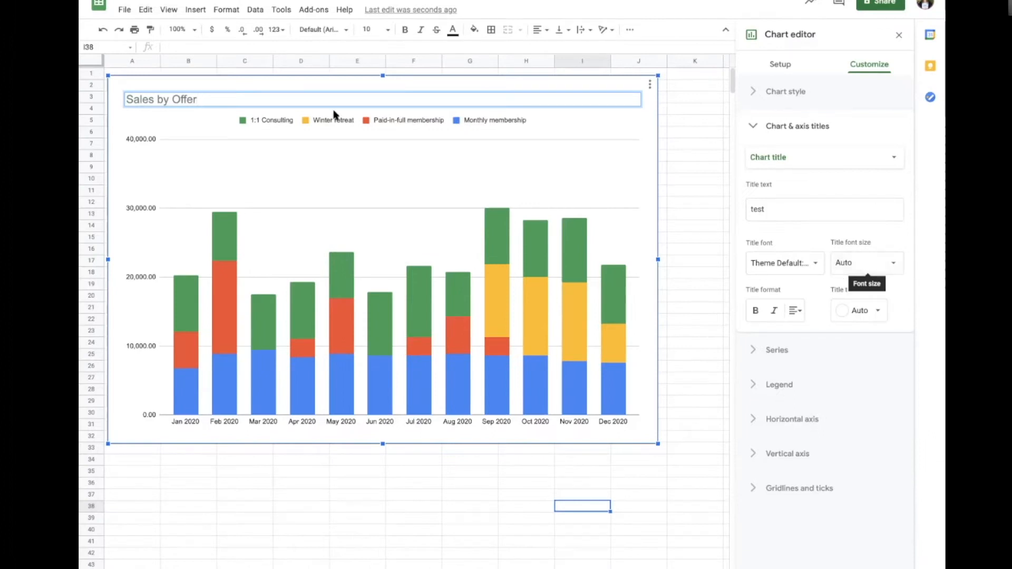
pyautogui.click(228, 143)
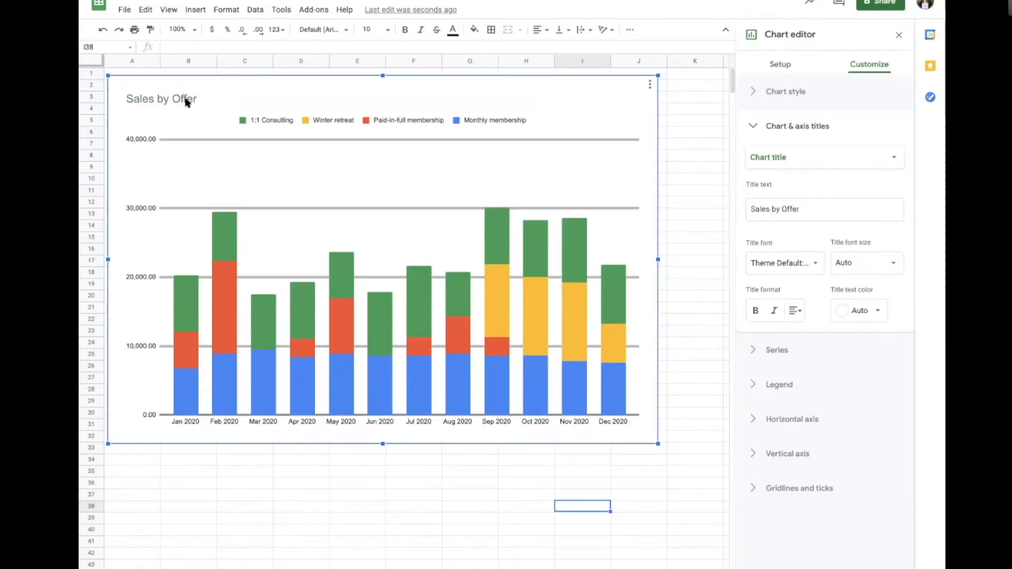
# Try font sizes 14, 24 and 30 for the chart title and settle on 24.
pyautogui.click(890, 265)
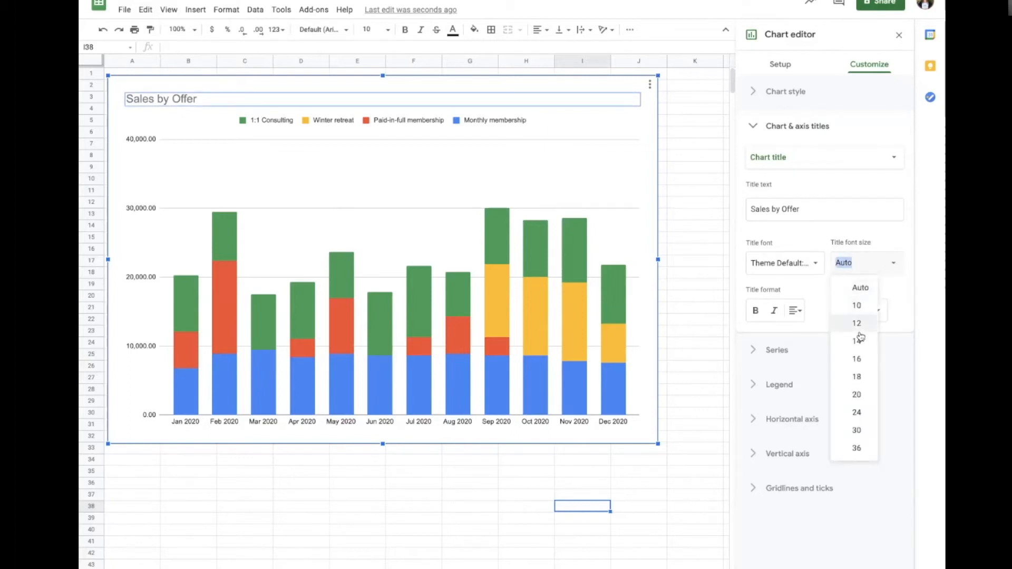
pyautogui.click(856, 341)
pyautogui.click(892, 257)
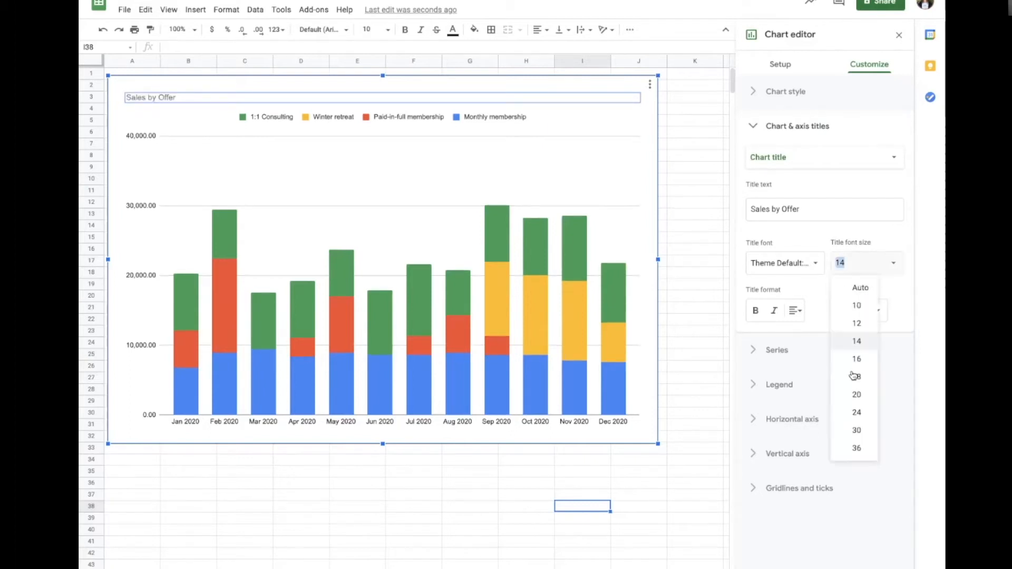
pyautogui.click(849, 411)
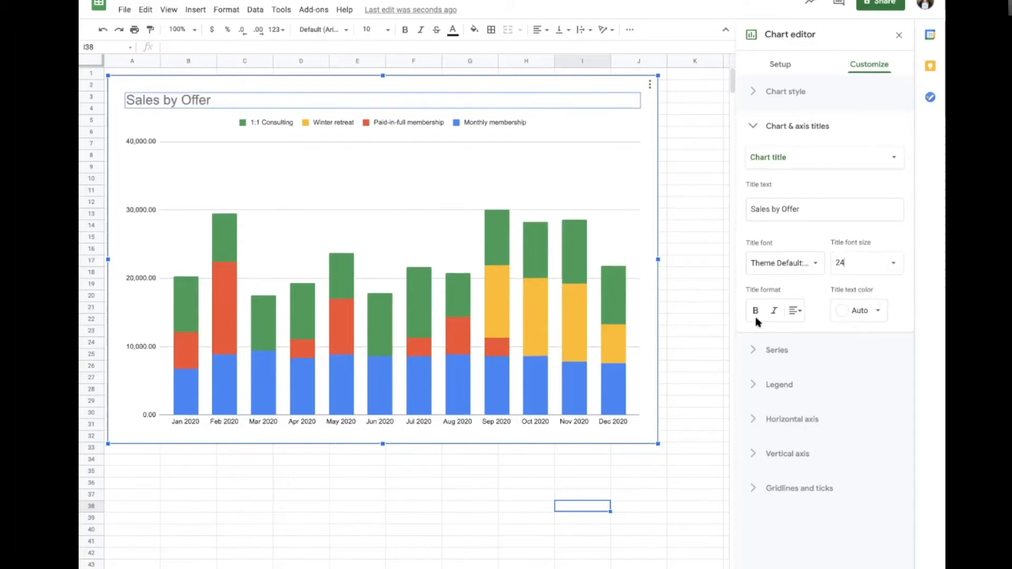
pyautogui.click(895, 265)
pyautogui.click(854, 431)
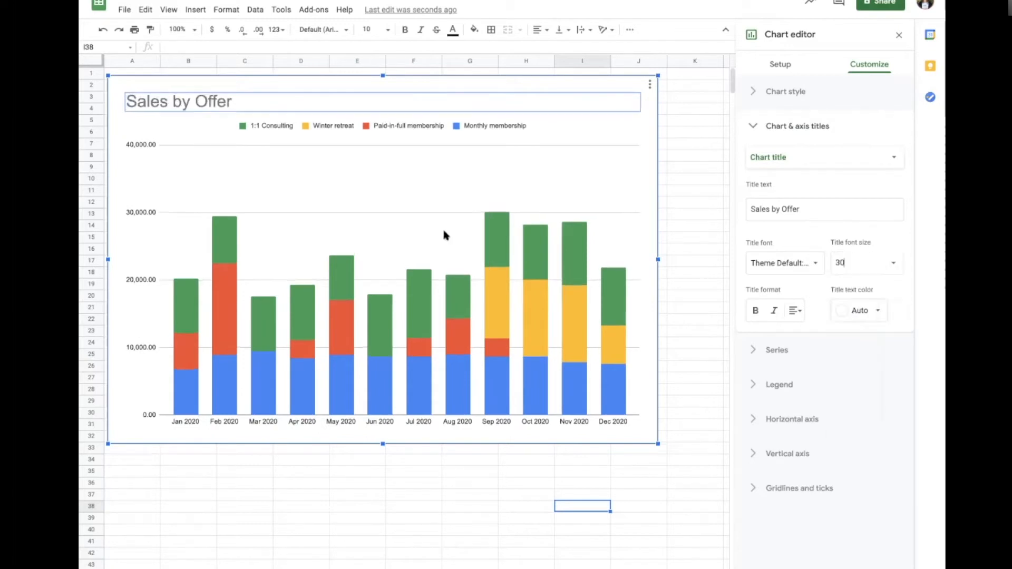
pyautogui.click(893, 266)
pyautogui.click(857, 412)
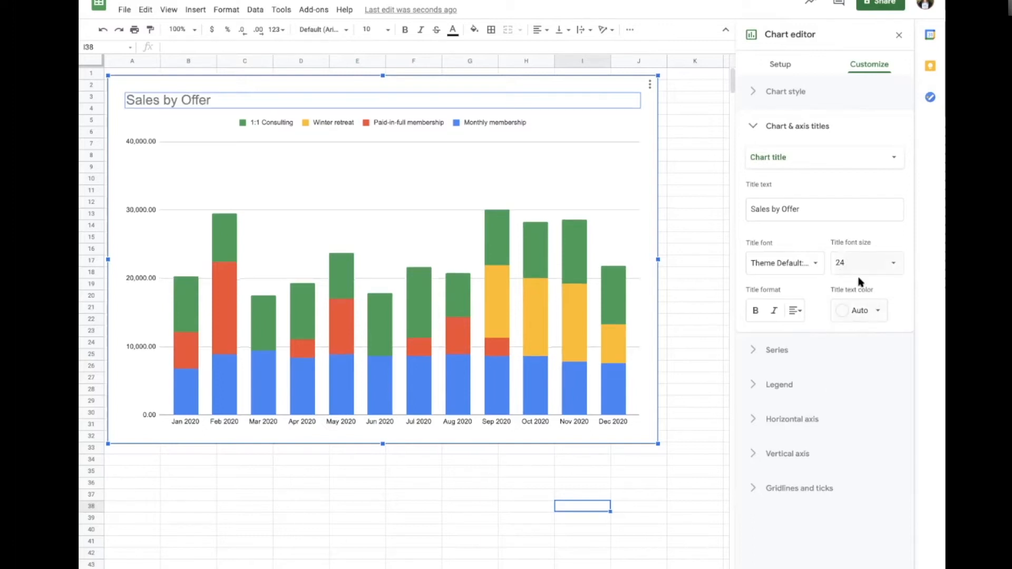
# Make the chart title bold and set its text color to black.
pyautogui.click(757, 310)
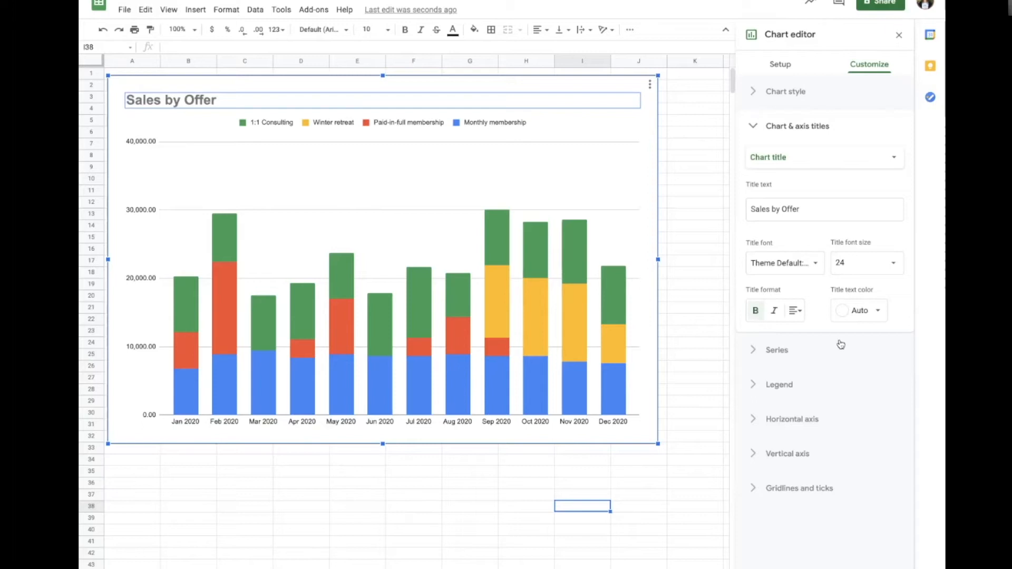
pyautogui.click(865, 317)
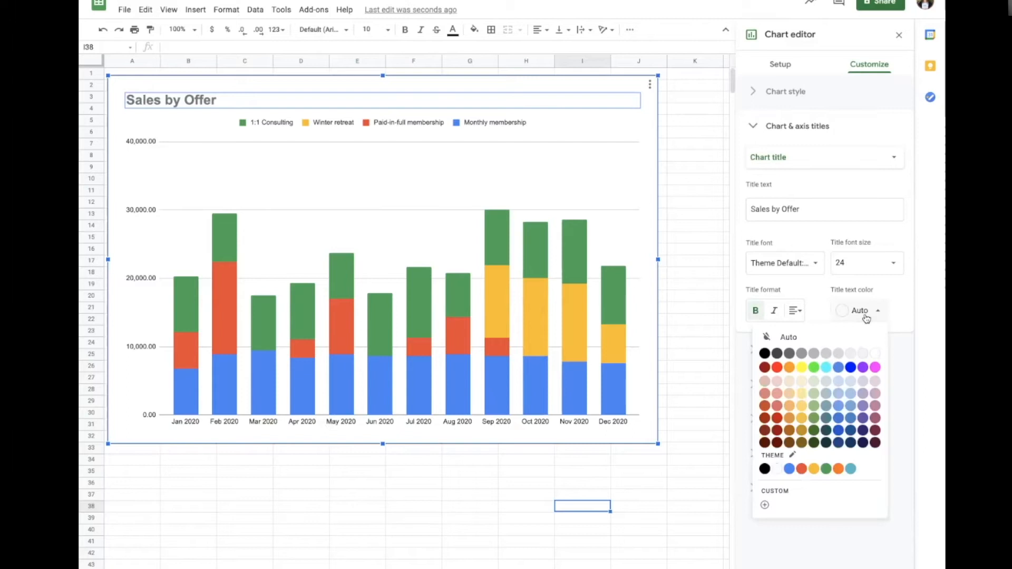
pyautogui.click(765, 354)
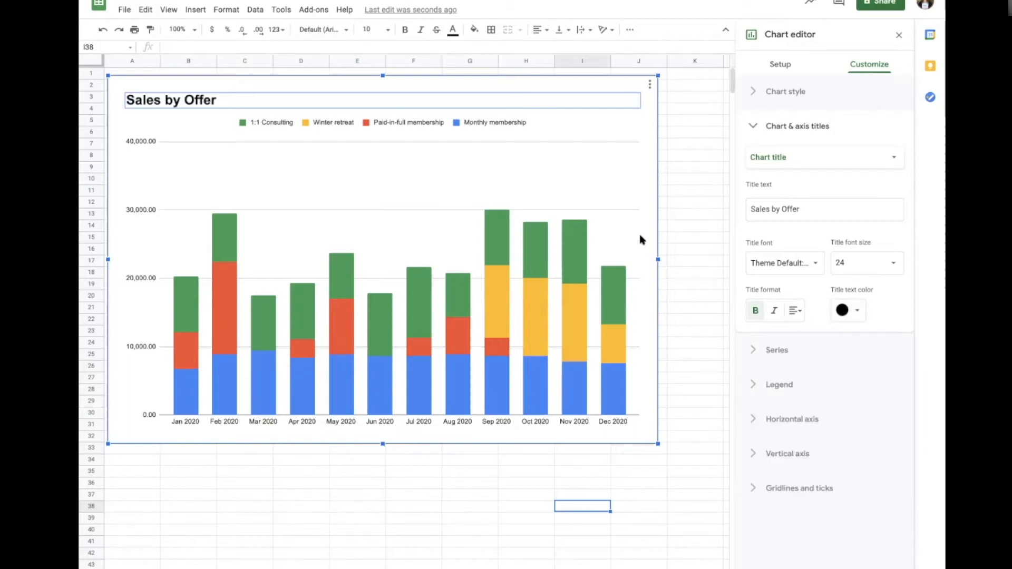
# Center the chart title, then try italic formatting on it and turn it off again.
pyautogui.click(794, 314)
pyautogui.click(812, 334)
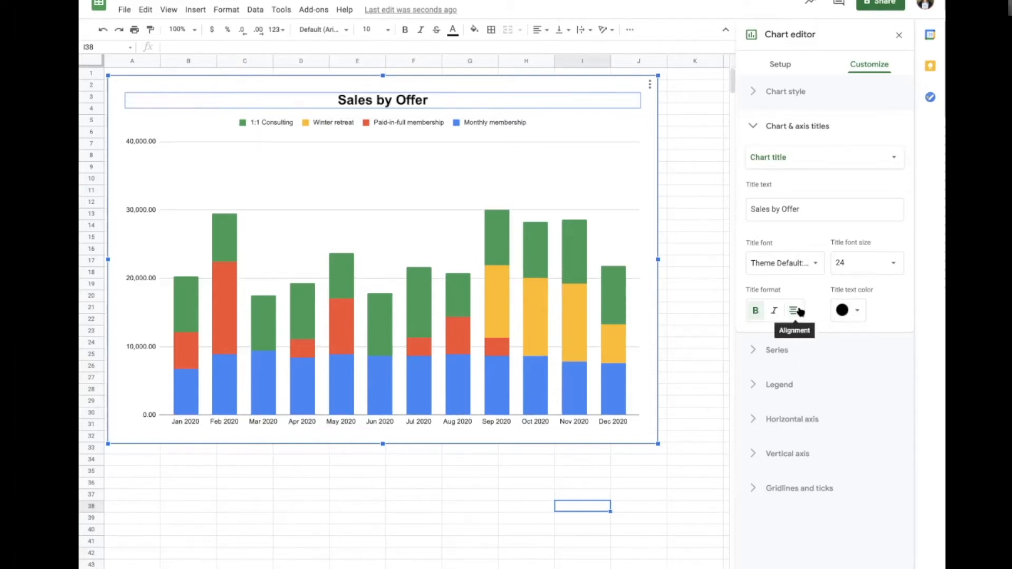
pyautogui.click(773, 312)
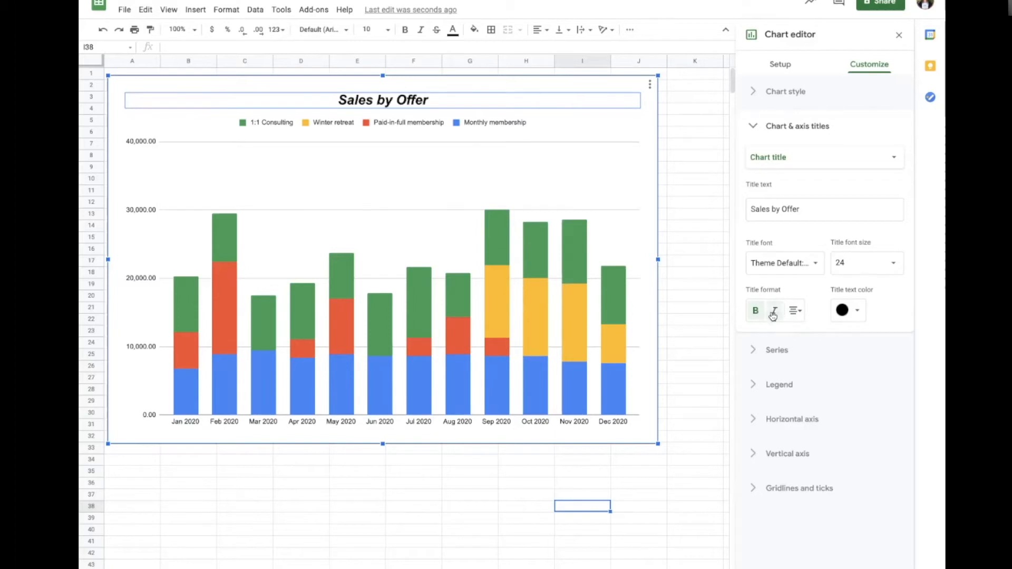
pyautogui.click(773, 312)
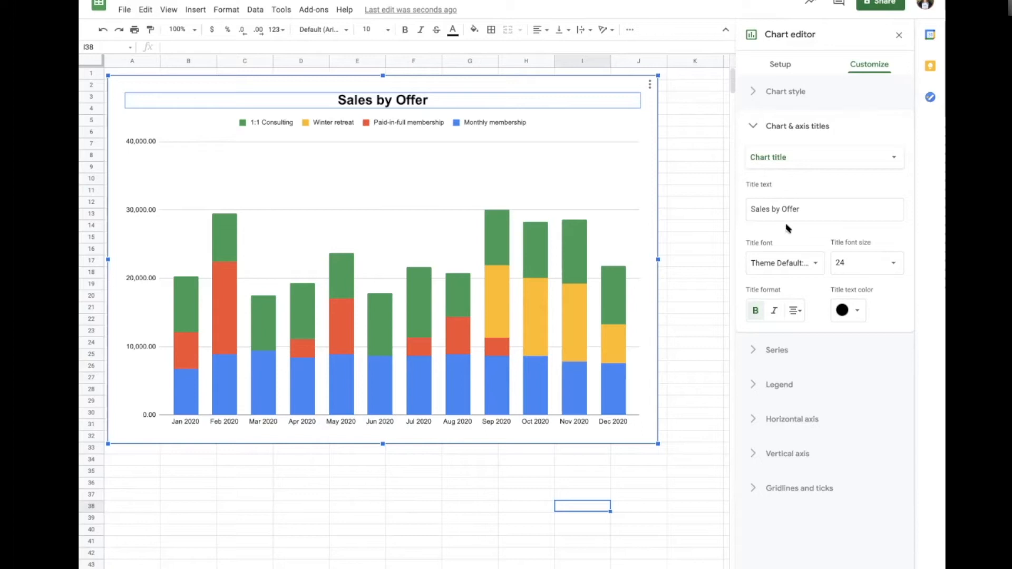
# Try legend font sizes 12 and 16 for the chart and settle on 14.
pyautogui.click(286, 123)
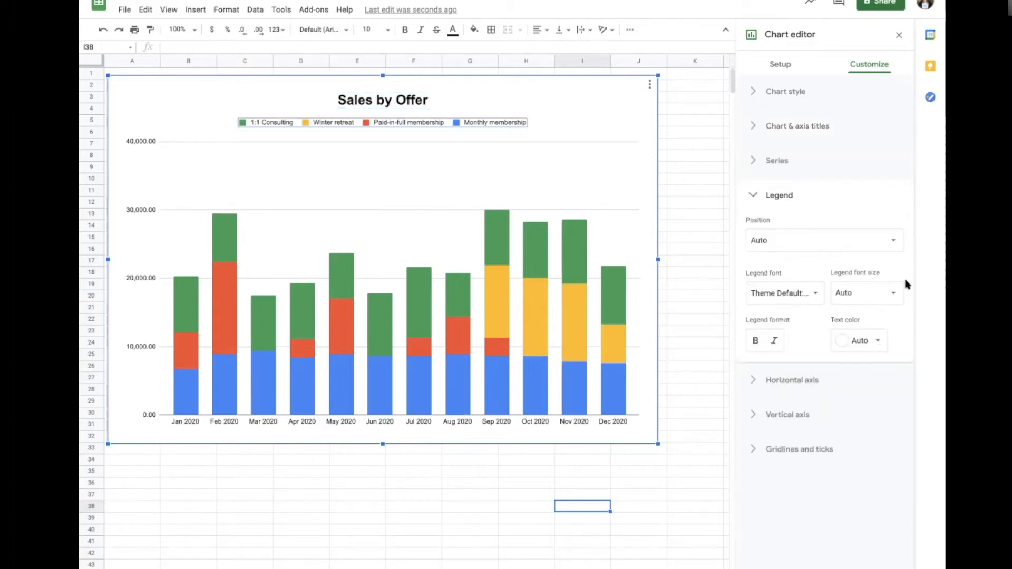
pyautogui.click(896, 293)
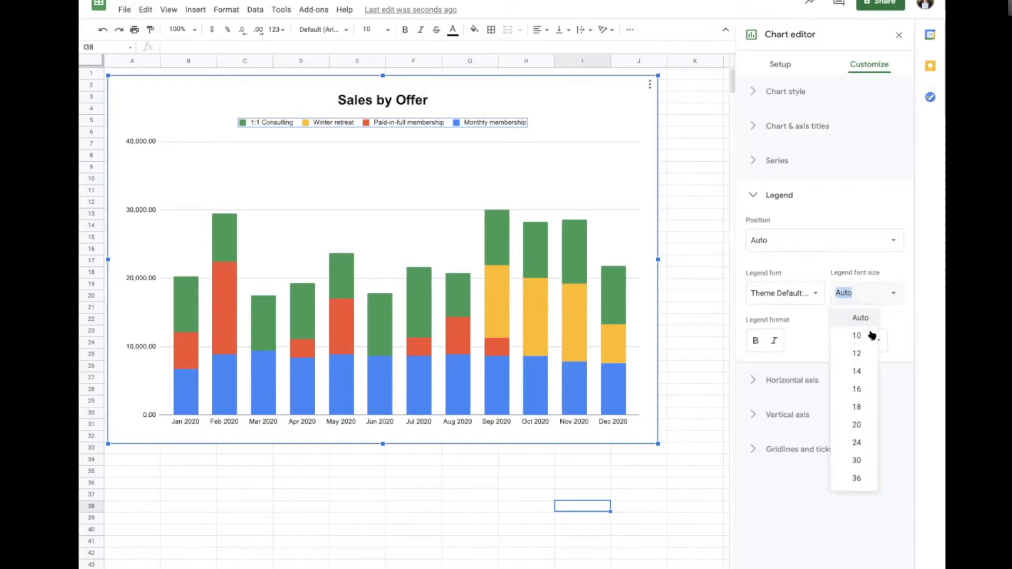
pyautogui.click(860, 353)
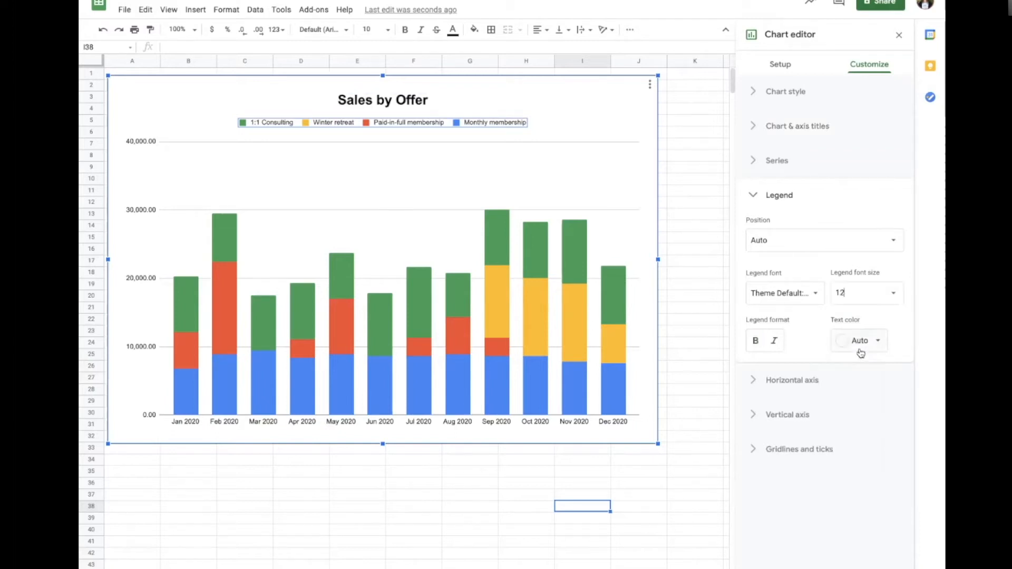
pyautogui.click(891, 296)
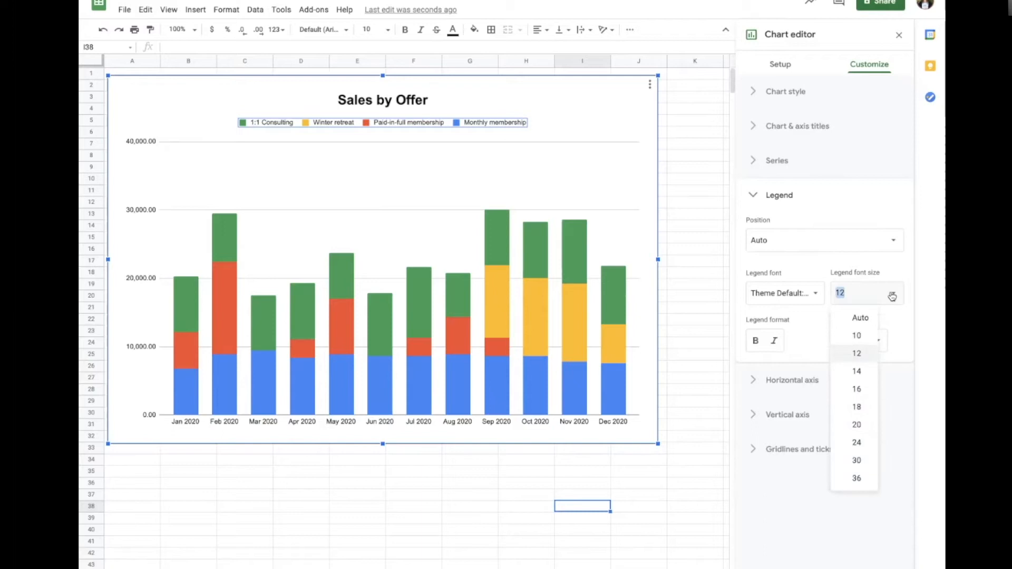
pyautogui.click(859, 387)
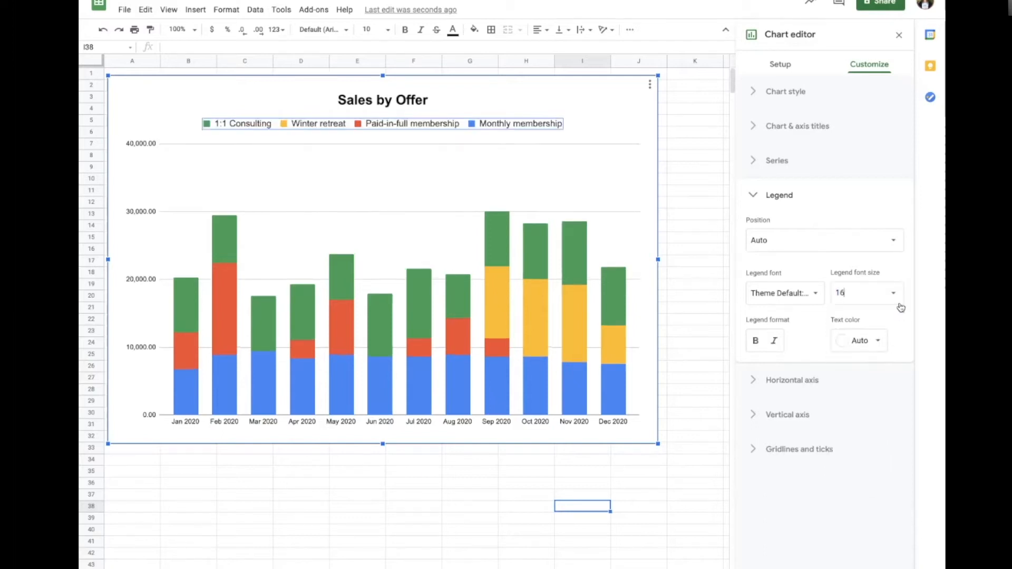
pyautogui.click(891, 291)
pyautogui.click(860, 369)
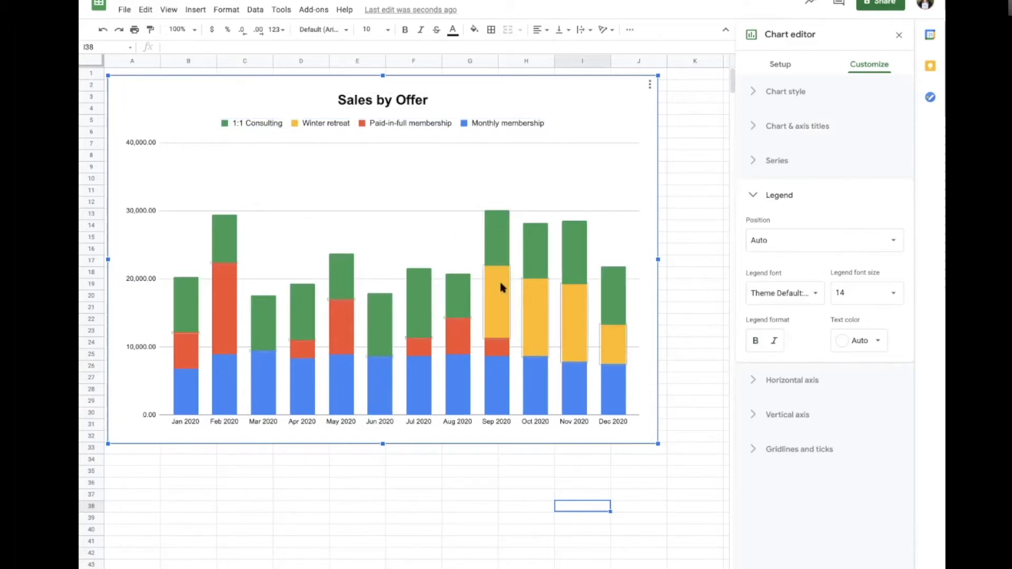
# Add data labels to the 1:1 Consulting series and set their position to Center.
pyautogui.click(500, 242)
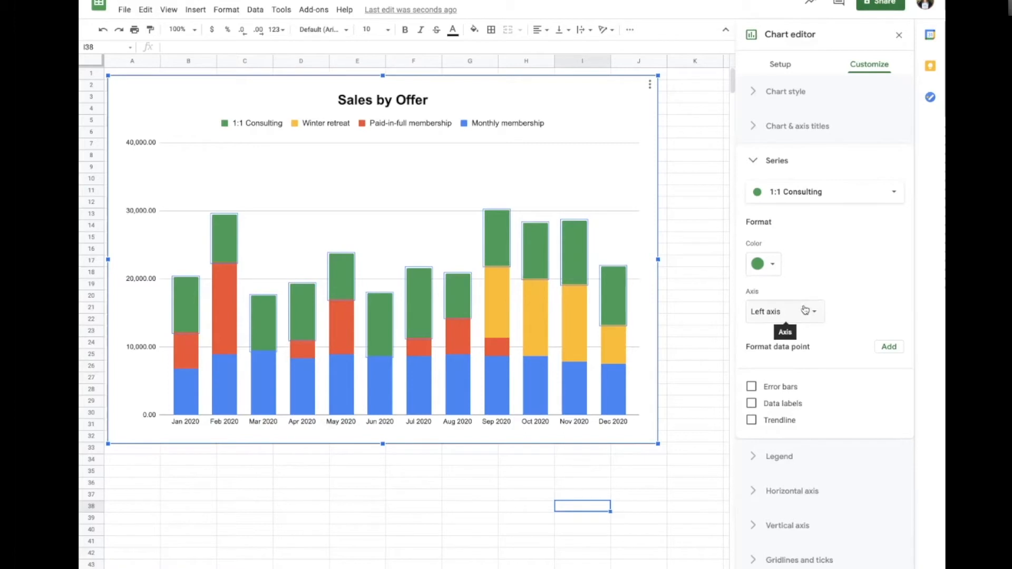
pyautogui.click(751, 404)
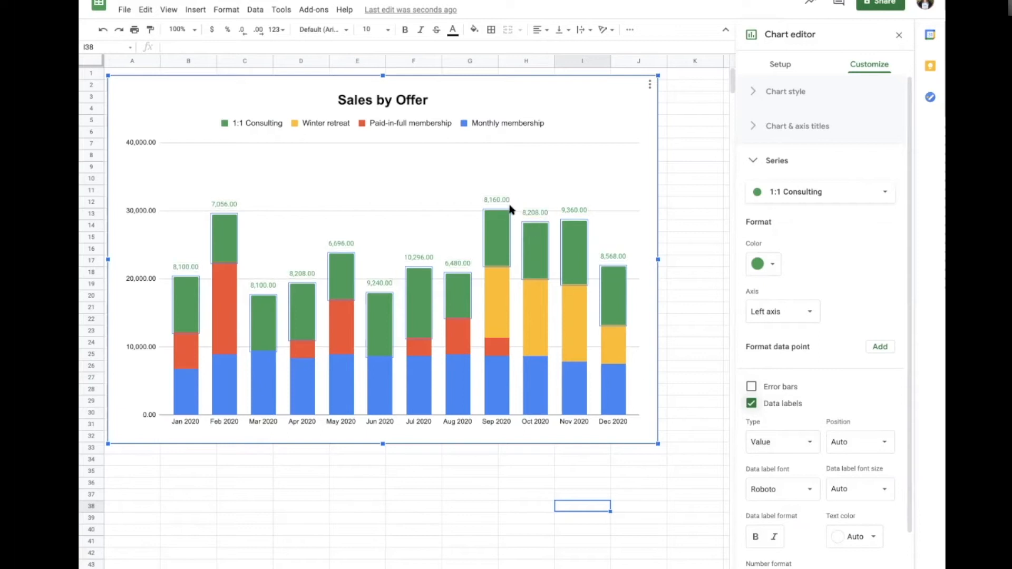
pyautogui.click(867, 442)
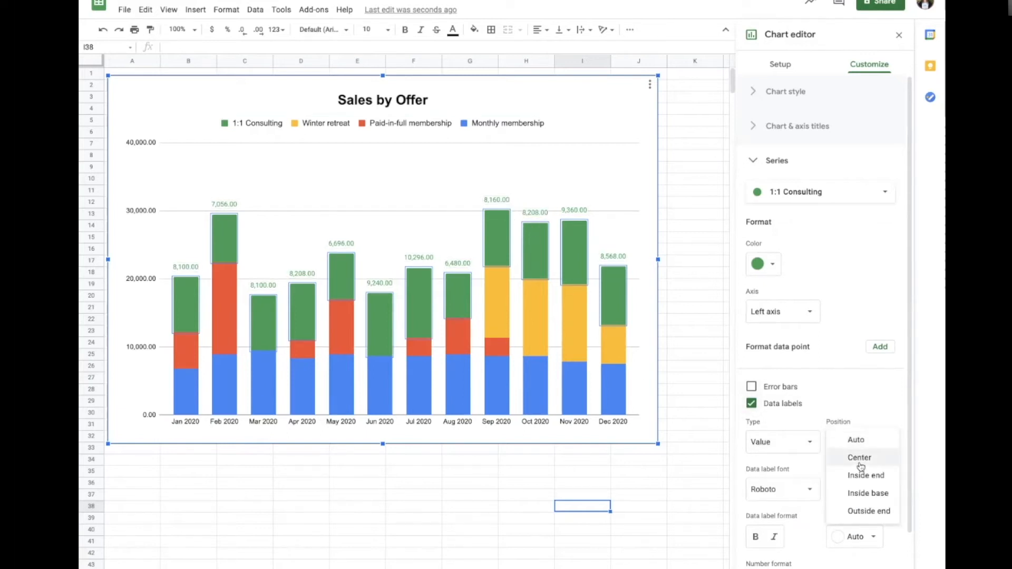
pyautogui.click(856, 459)
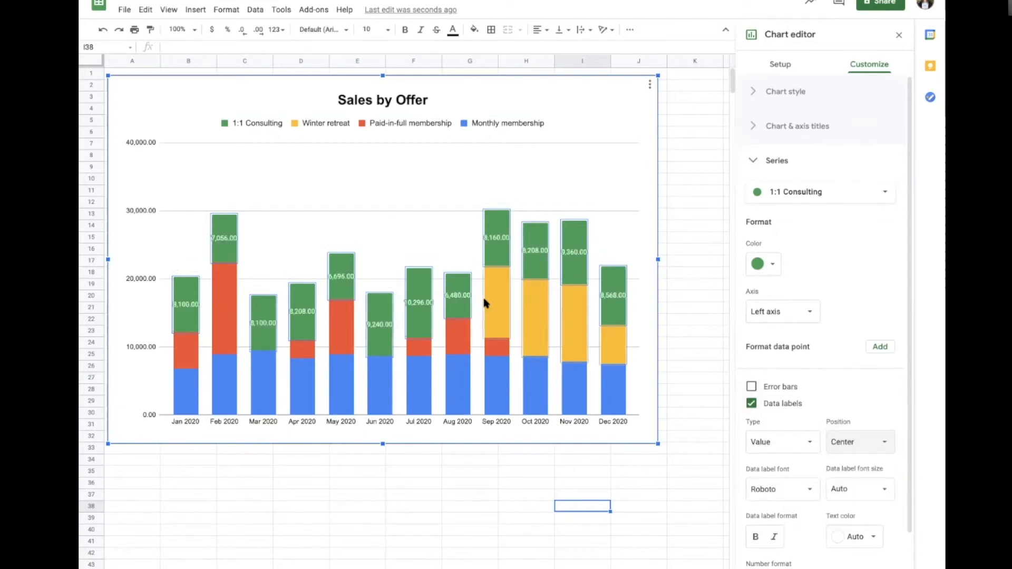
# Add data labels to the Winter retreat series and position them at Center.
pyautogui.click(573, 318)
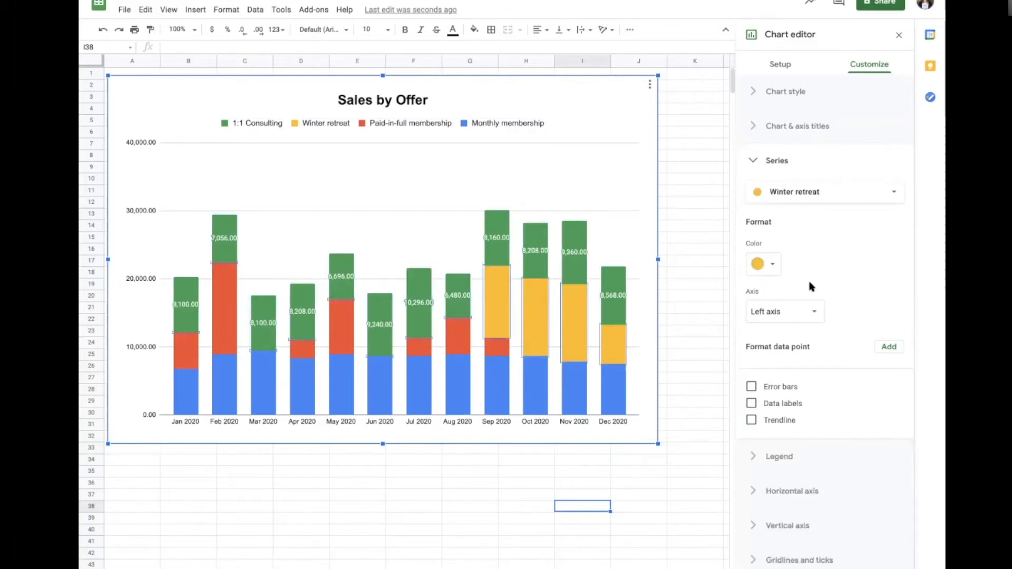
pyautogui.click(755, 405)
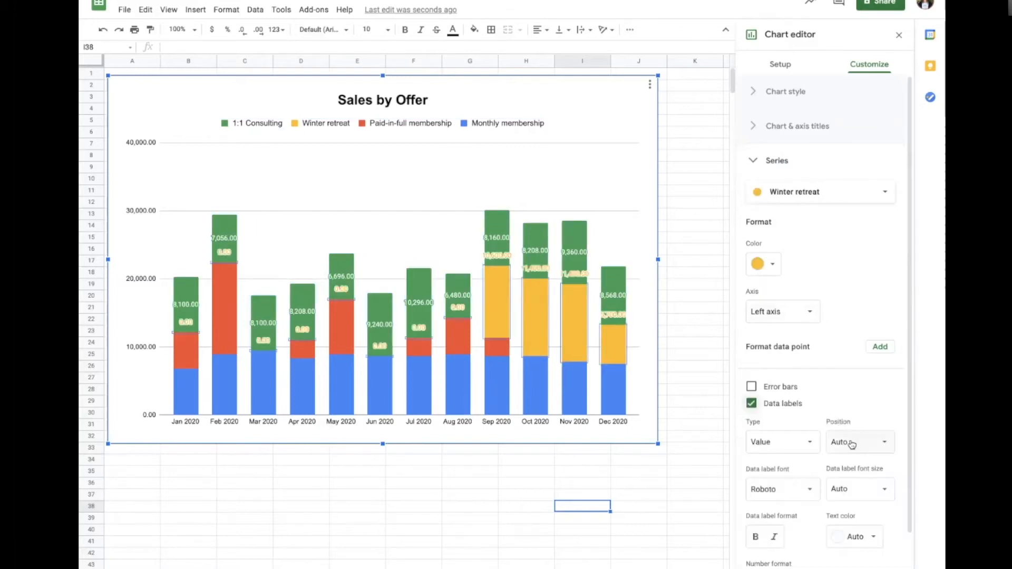
pyautogui.click(850, 444)
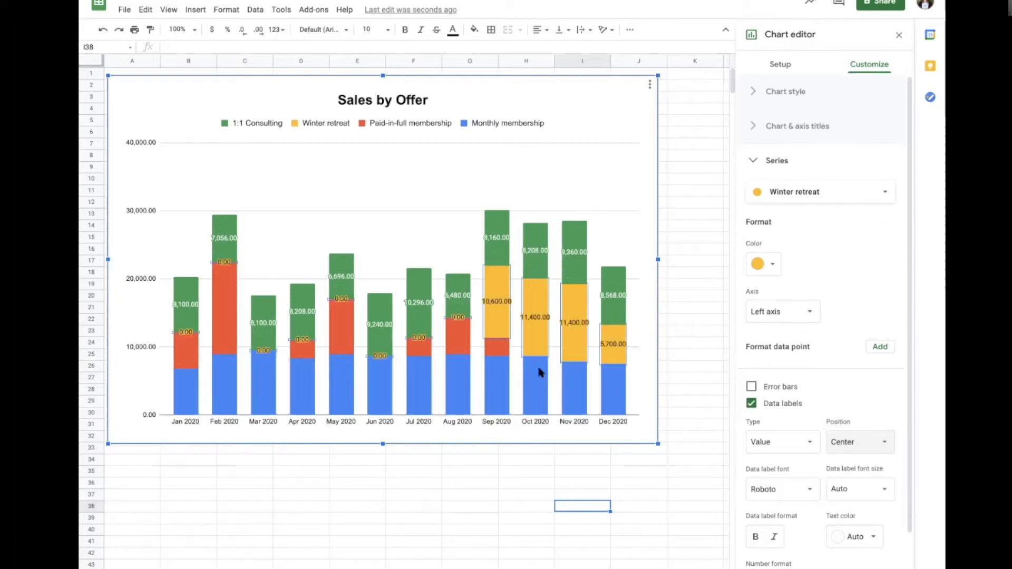
# Add data labels to the Paid-in-full membership series with the Center position.
pyautogui.click(451, 335)
pyautogui.click(751, 403)
pyautogui.click(850, 442)
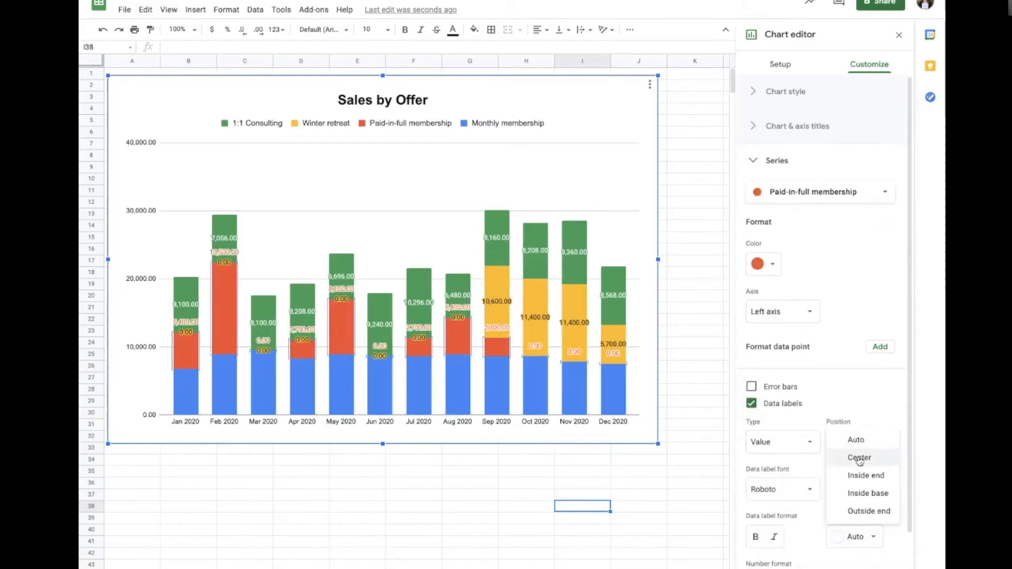
pyautogui.click(859, 456)
# Add data labels to the Monthly membership series and center them within the columns.
pyautogui.click(497, 384)
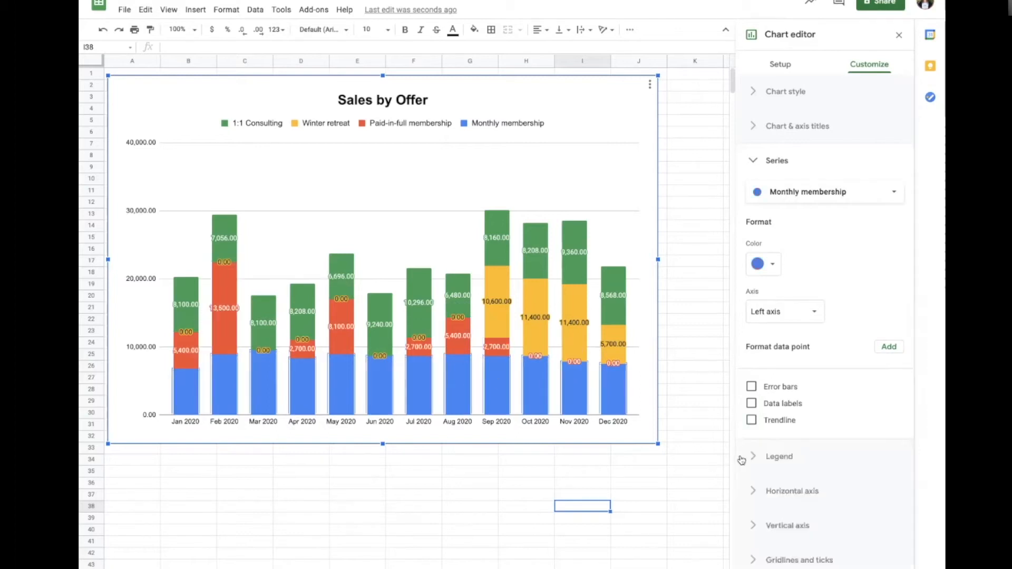
pyautogui.click(751, 403)
pyautogui.click(847, 485)
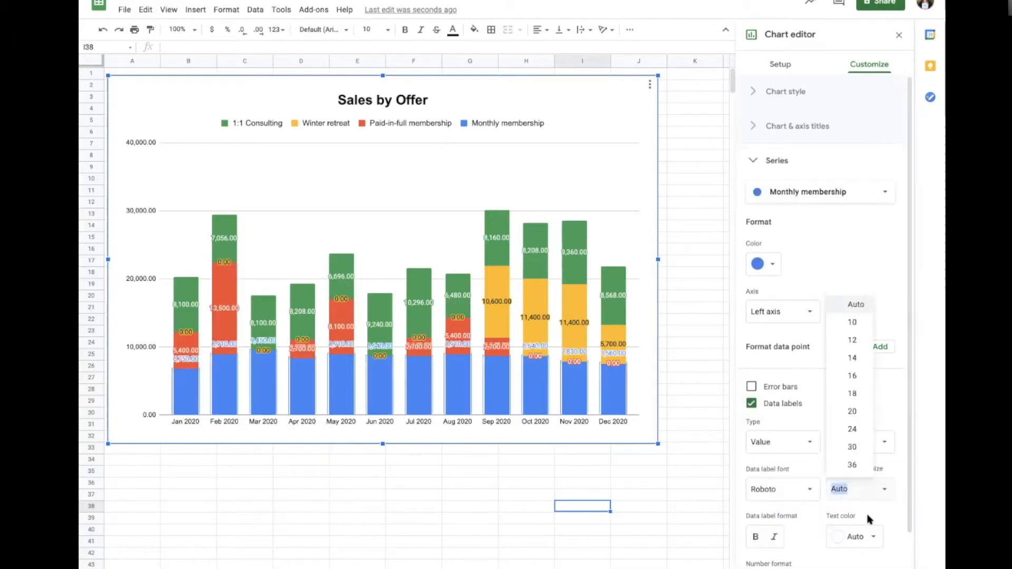
pyautogui.click(865, 245)
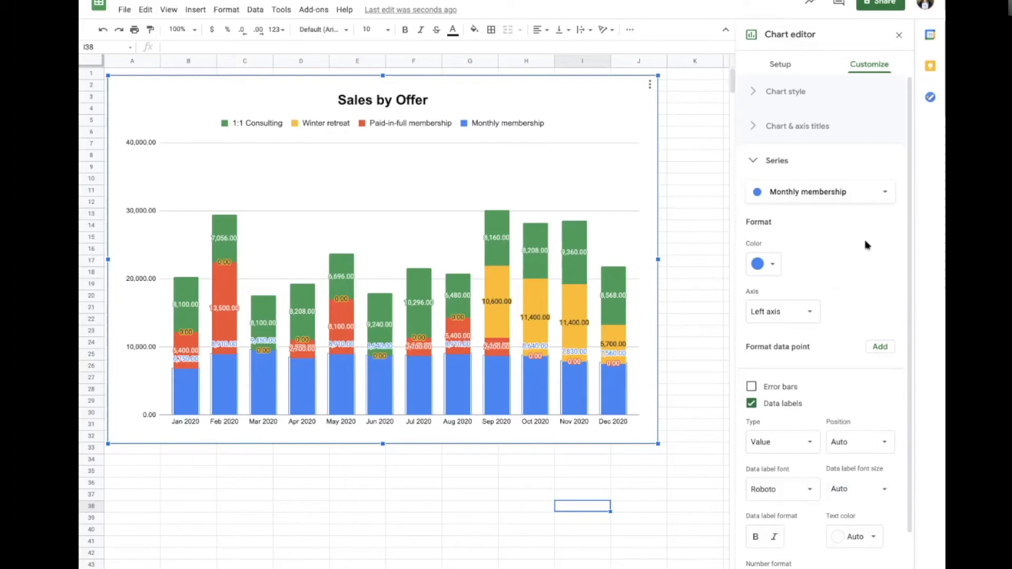
pyautogui.click(861, 441)
pyautogui.click(863, 462)
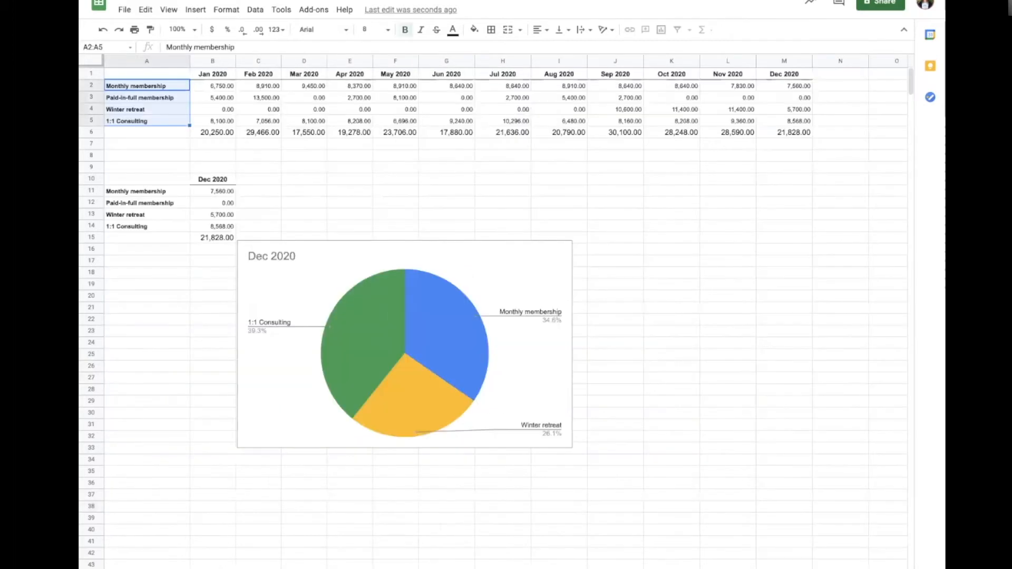
# Remove both decimal places from the sales figures in B2:M6 and the Dec 2020 figures in B11:B15.
pyautogui.click(211, 87)
pyautogui.moveTo(322, 98); pyautogui.dragTo(781, 136)
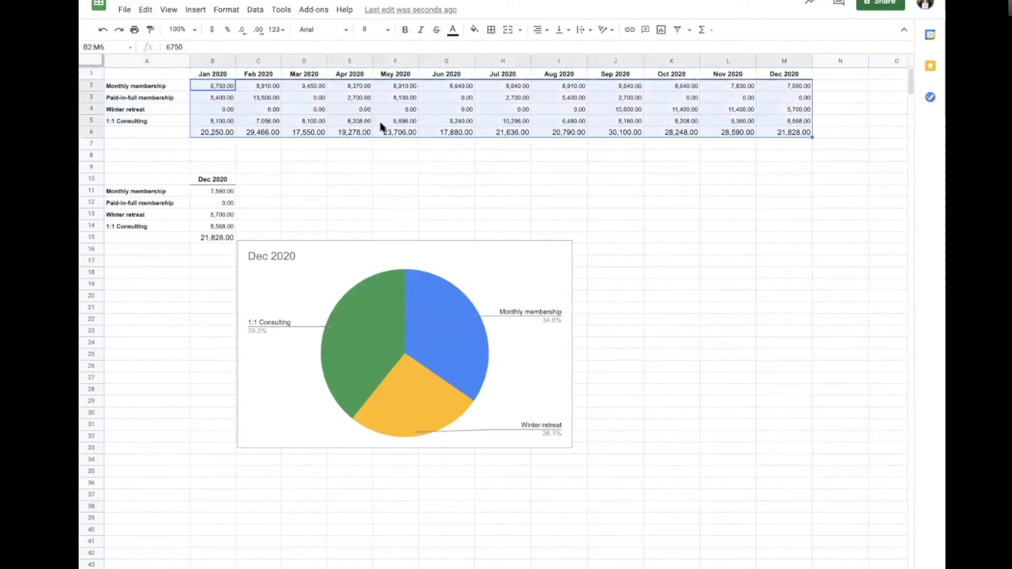
pyautogui.click(243, 30)
pyautogui.click(242, 30)
pyautogui.moveTo(225, 192); pyautogui.dragTo(226, 239)
pyautogui.click(242, 30)
pyautogui.click(242, 30)
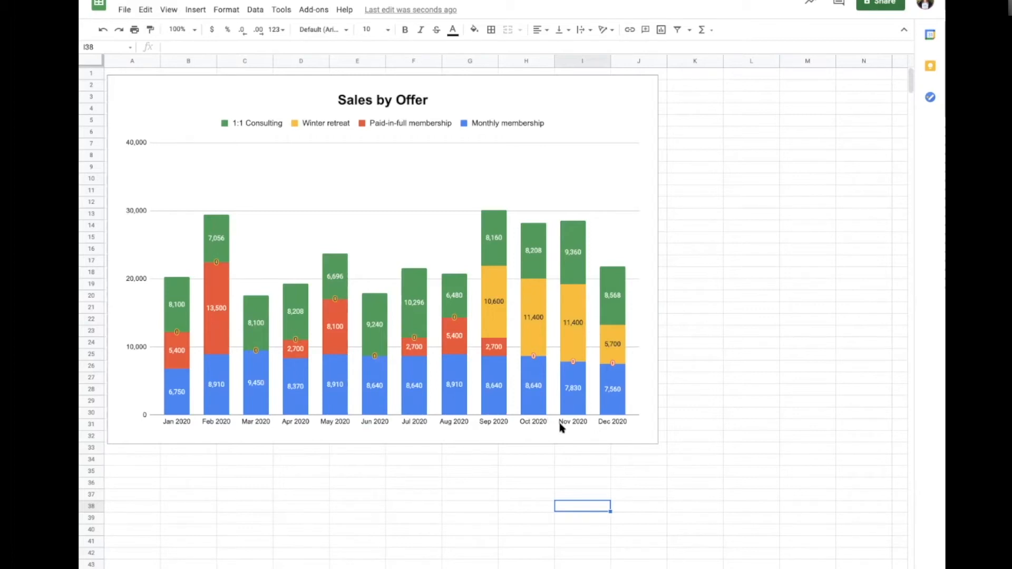
# Examine the Dec 2020 values by offer in the source table behind the column chart.
pyautogui.doubleClick(601, 125)
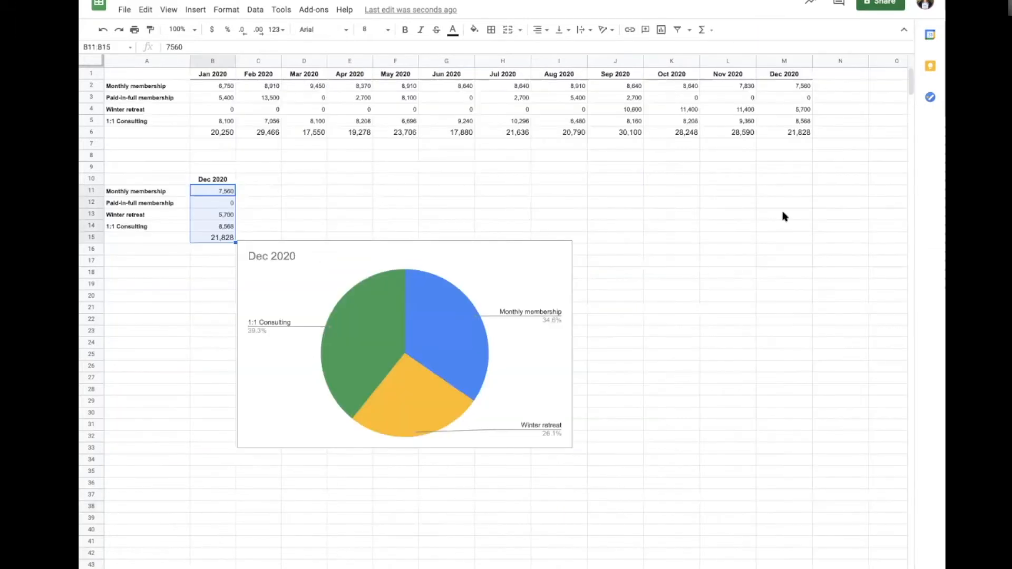
pyautogui.click(783, 214)
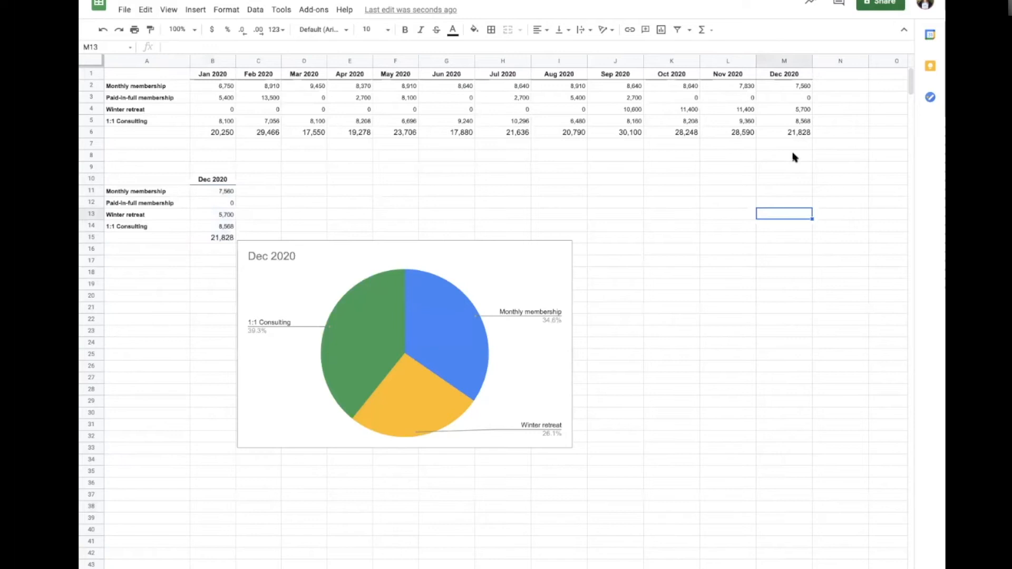
pyautogui.click(785, 123)
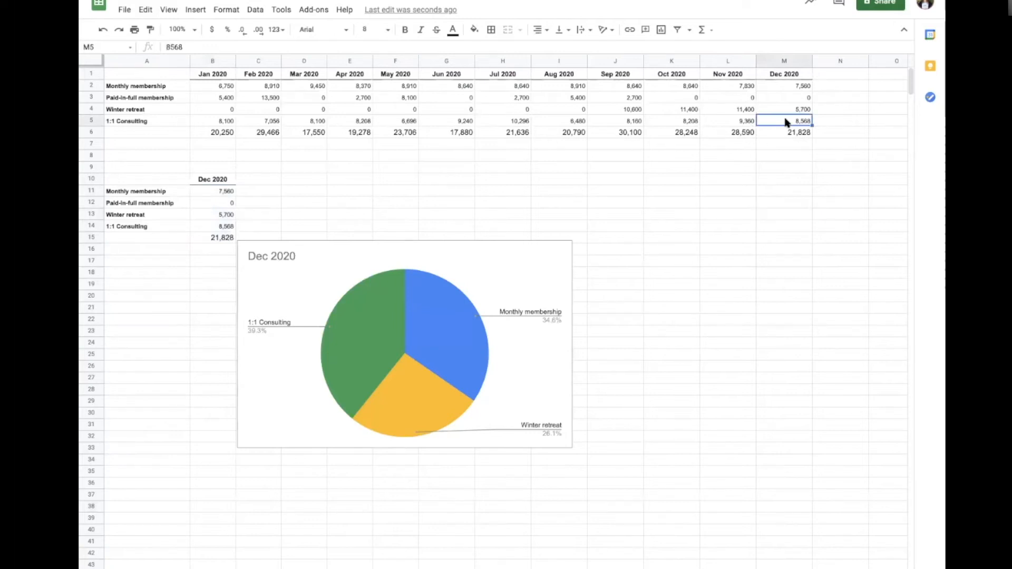
pyautogui.click(791, 87)
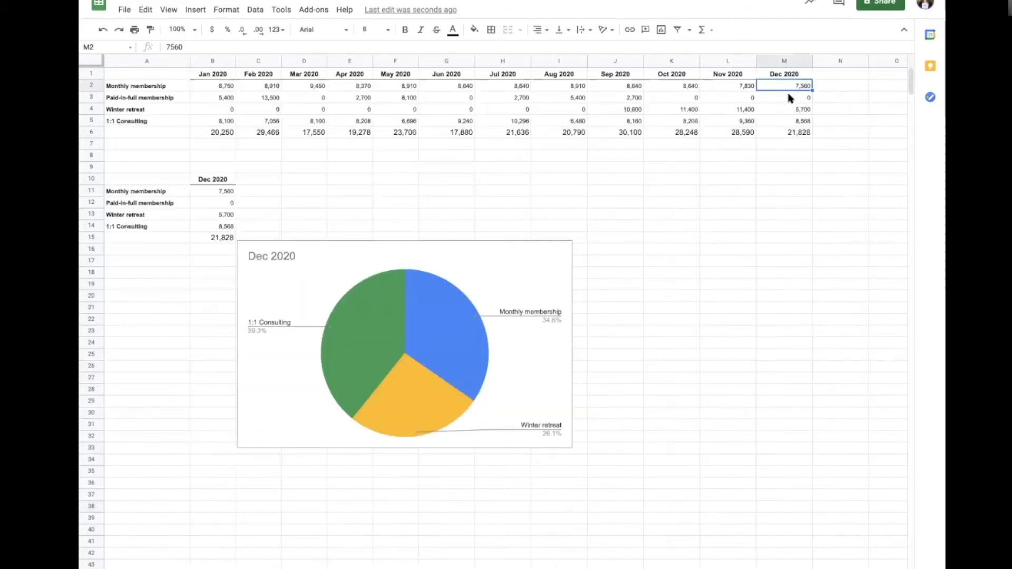
pyautogui.click(788, 97)
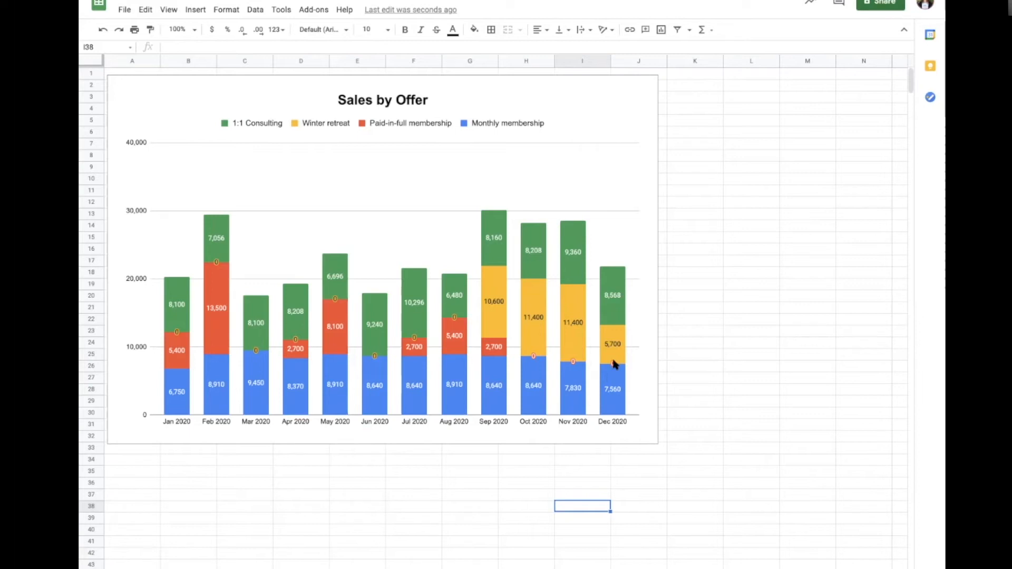
# Open the column chart for editing and remove the zero-value data labels from its columns.
pyautogui.click(614, 122)
pyautogui.doubleClick(615, 122)
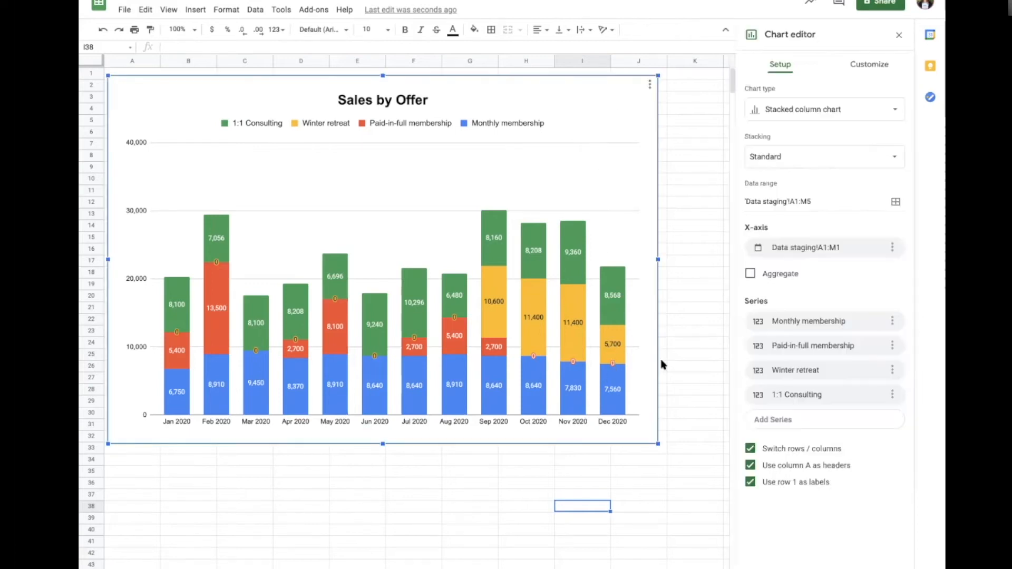
pyautogui.click(613, 366)
pyautogui.click(611, 363)
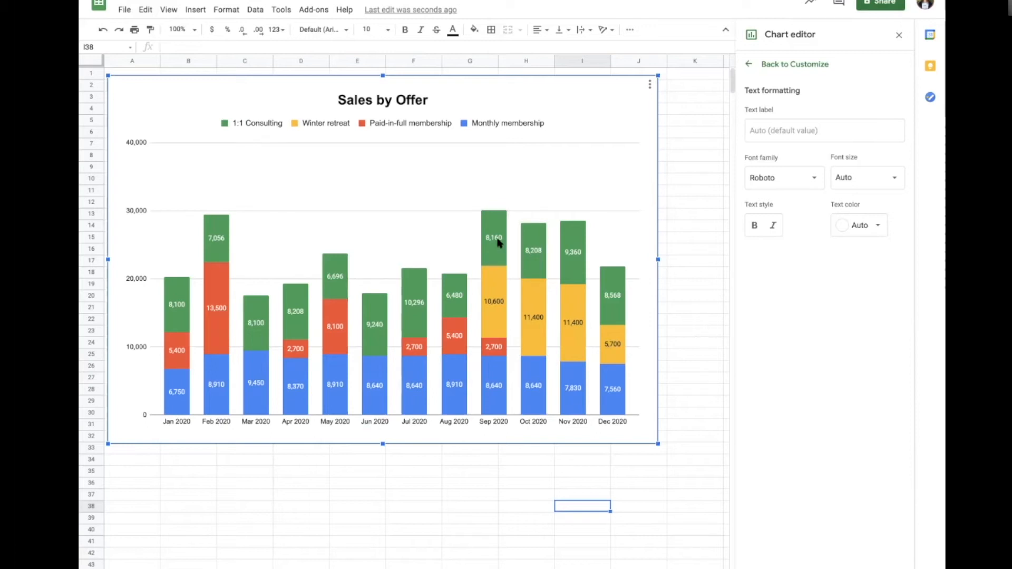
# Set the vertical axis number format to Currency (rounded) and make its labels bold.
pyautogui.click(133, 217)
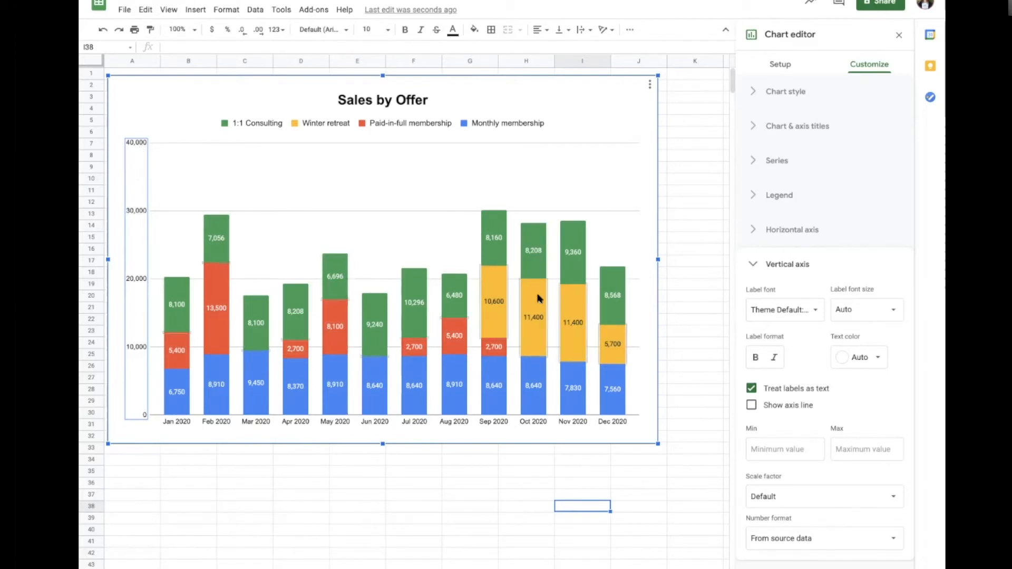
pyautogui.click(131, 106)
pyautogui.click(134, 168)
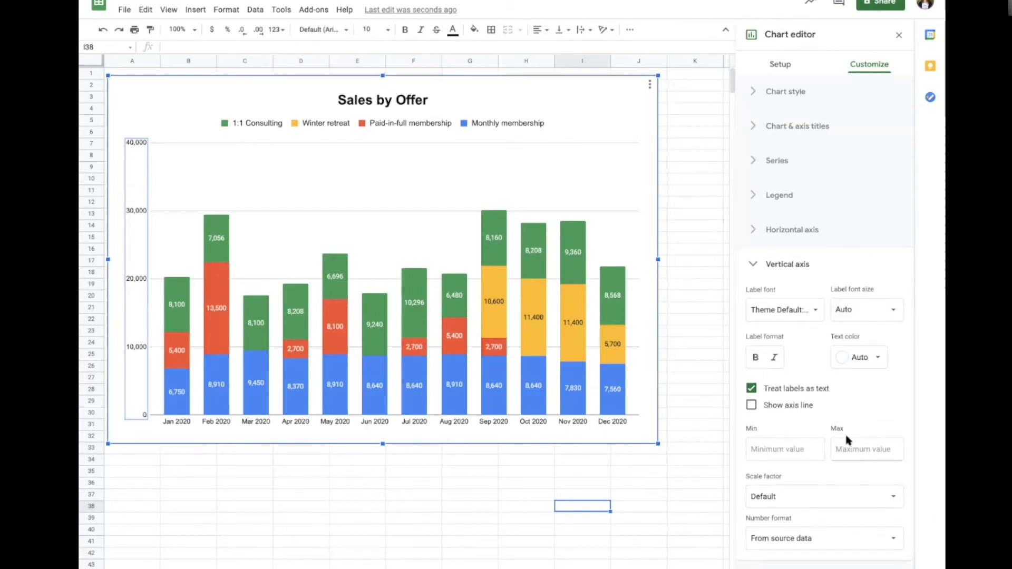
pyautogui.click(776, 538)
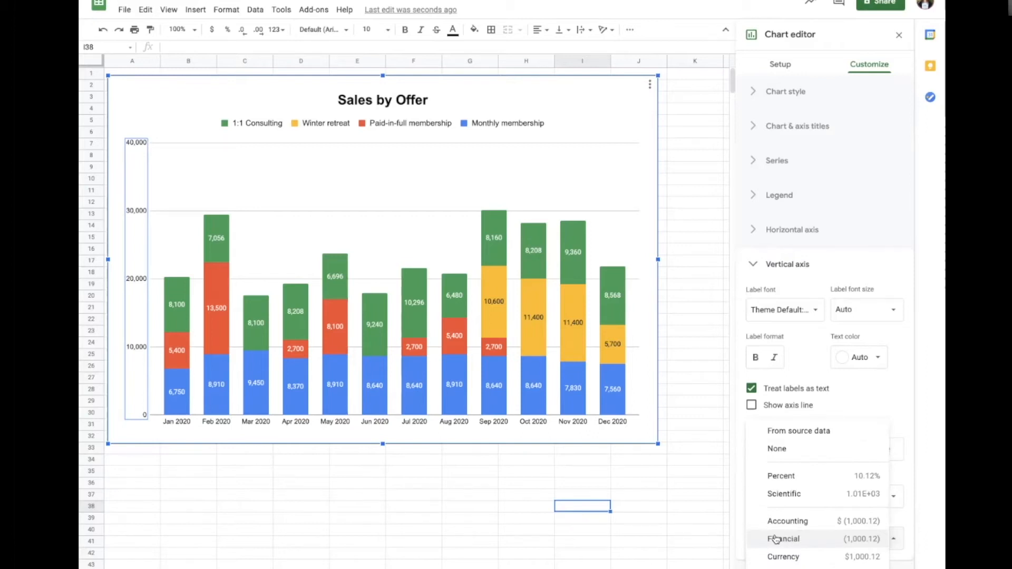
pyautogui.click(780, 567)
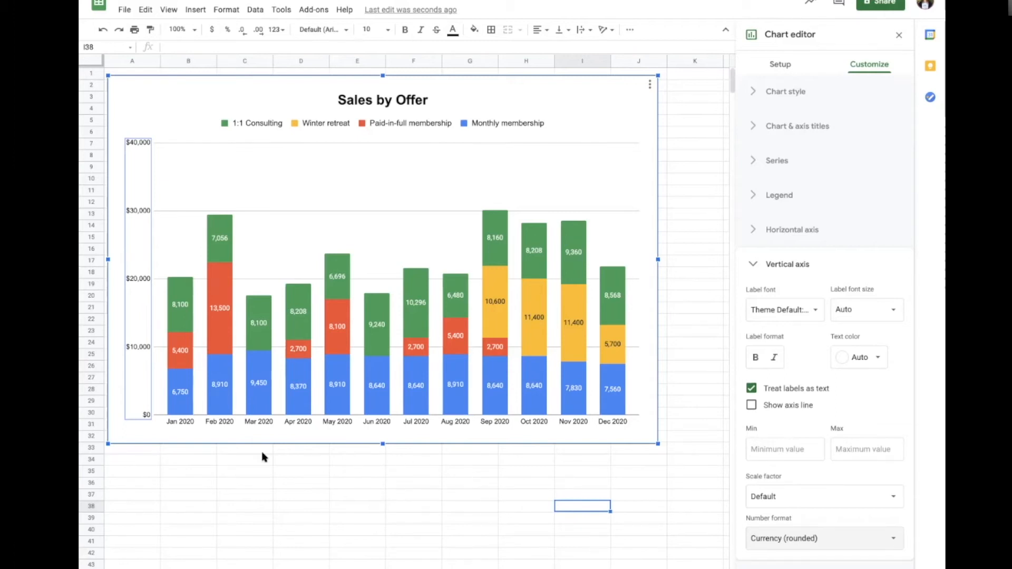
pyautogui.click(754, 362)
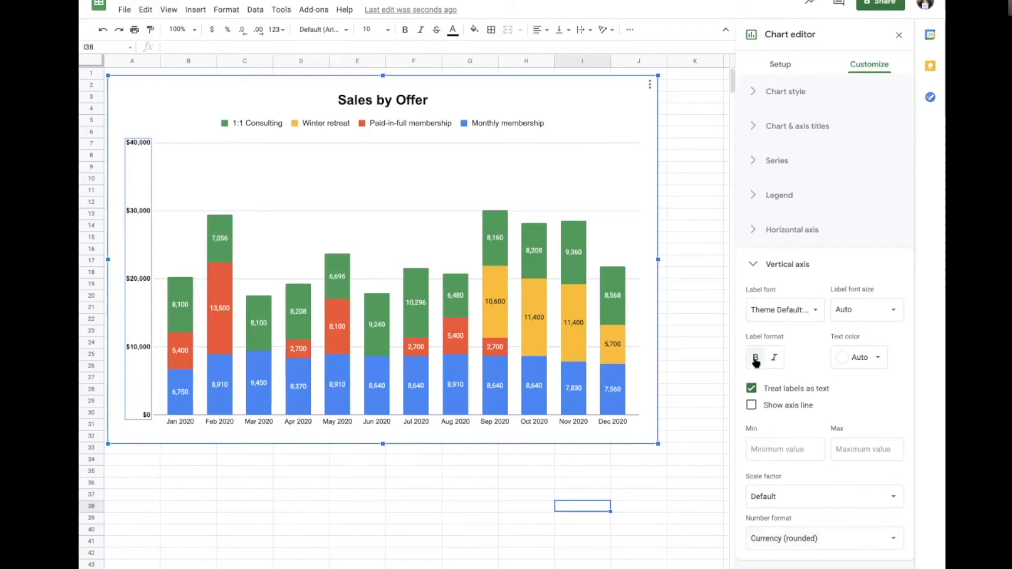
# Make the horizontal axis month labels bold.
pyautogui.click(443, 422)
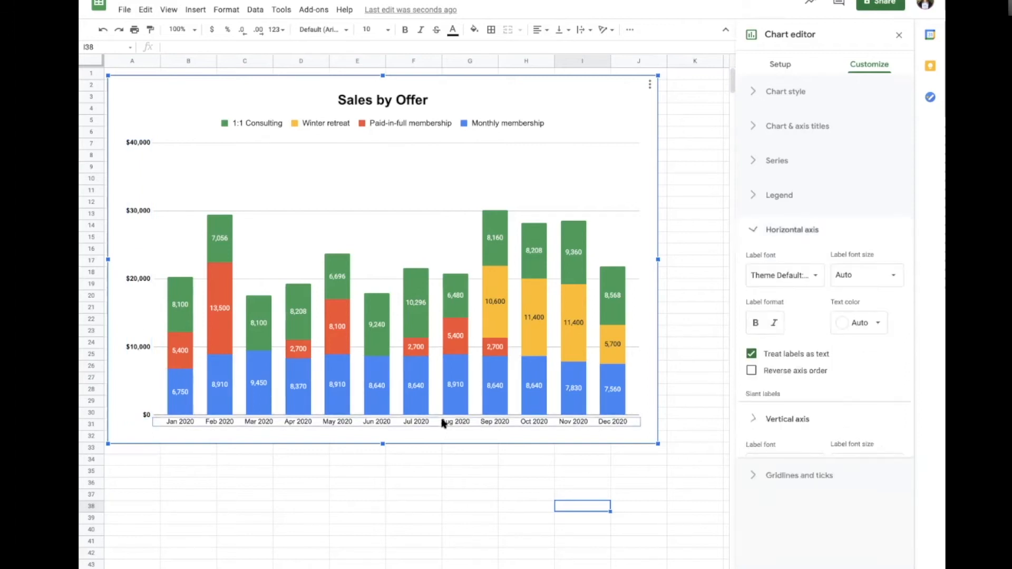
pyautogui.click(755, 323)
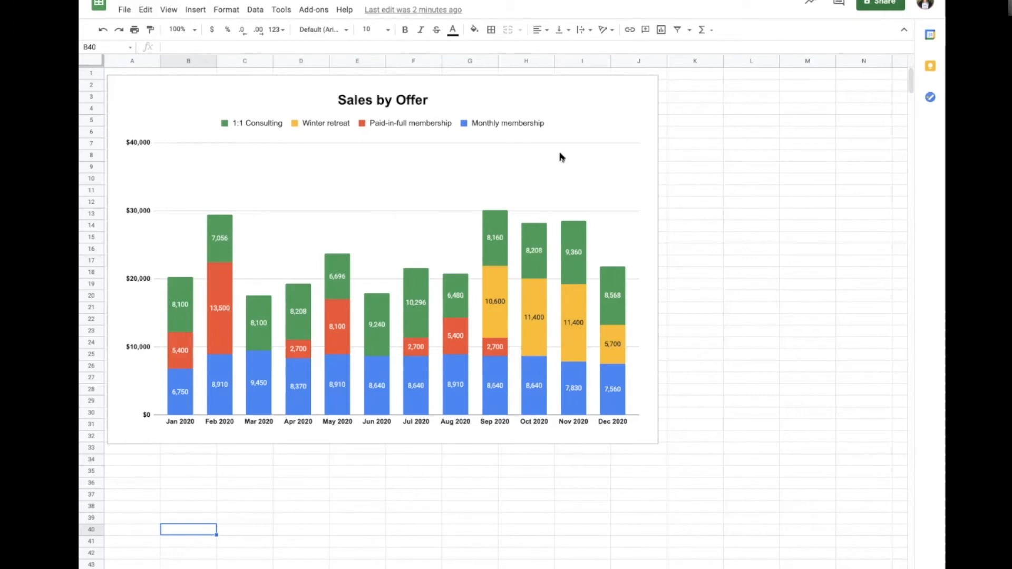
pyautogui.doubleClick(585, 115)
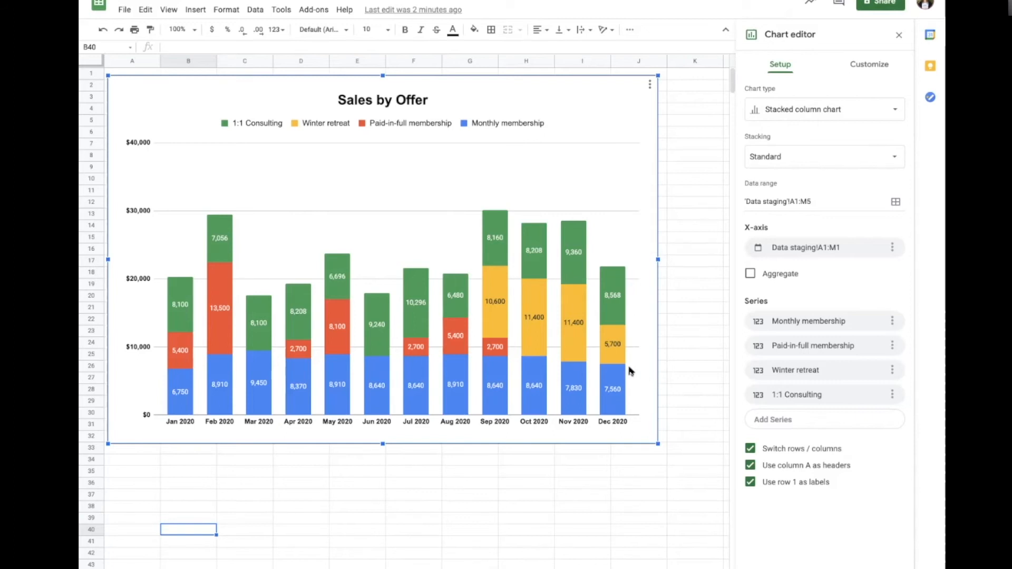
pyautogui.click(614, 376)
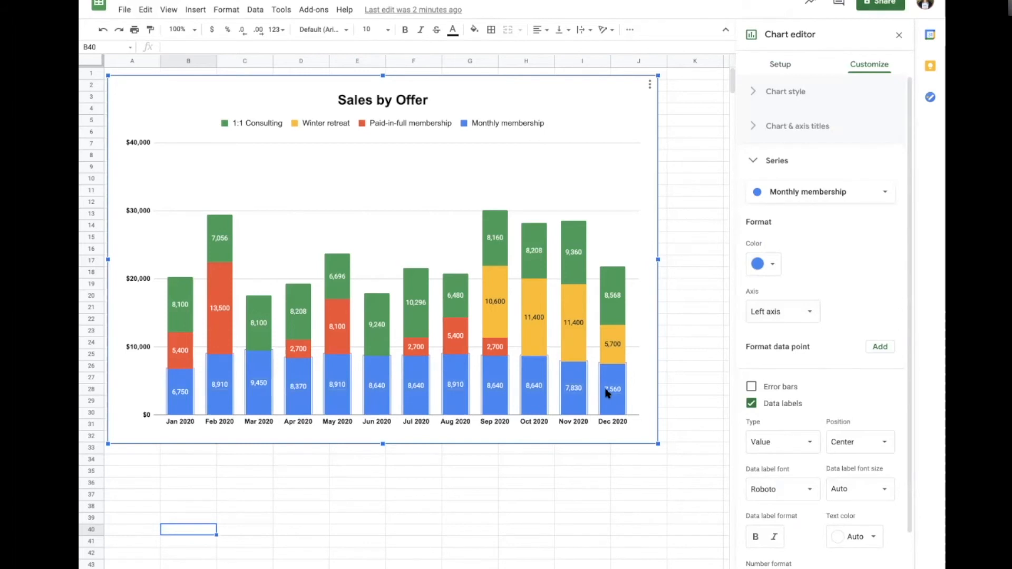
pyautogui.click(128, 556)
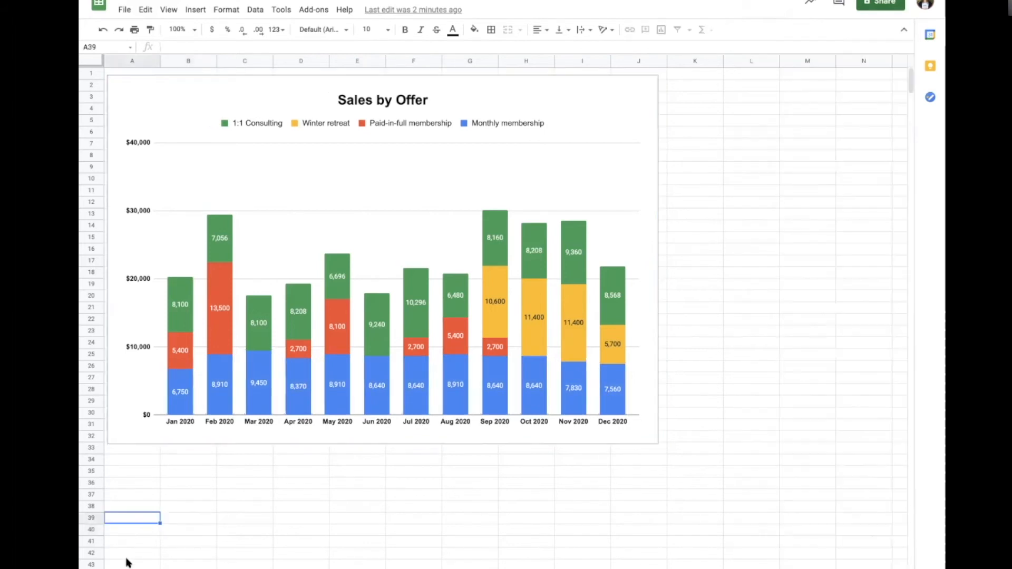
pyautogui.moveTo(129, 482); pyautogui.dragTo(125, 534)
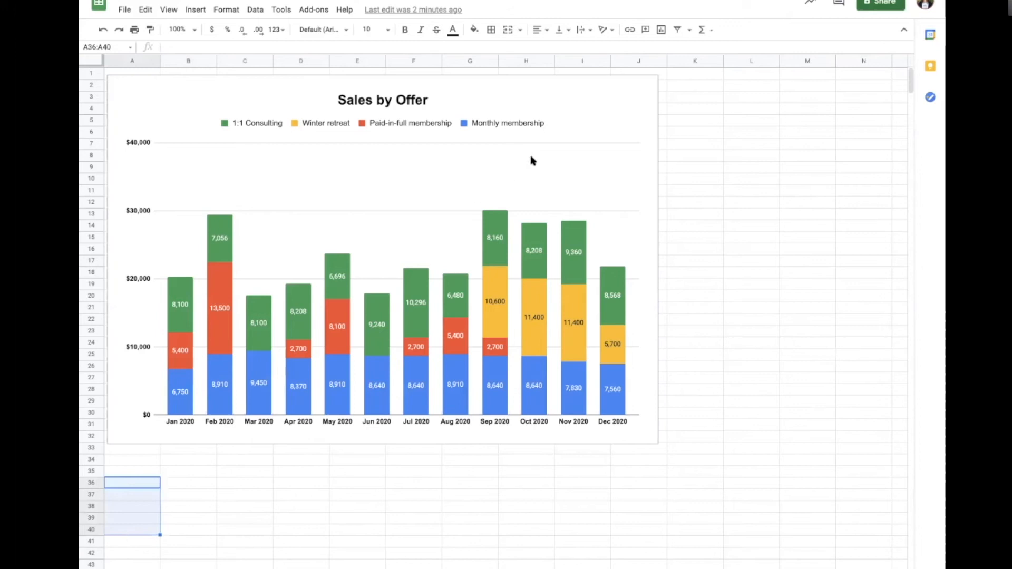
# Set the Monthly membership series to custom color #2B92FF, taken from the Innowik logo palette in Canva's Brand Kit.
pyautogui.doubleClick(593, 126)
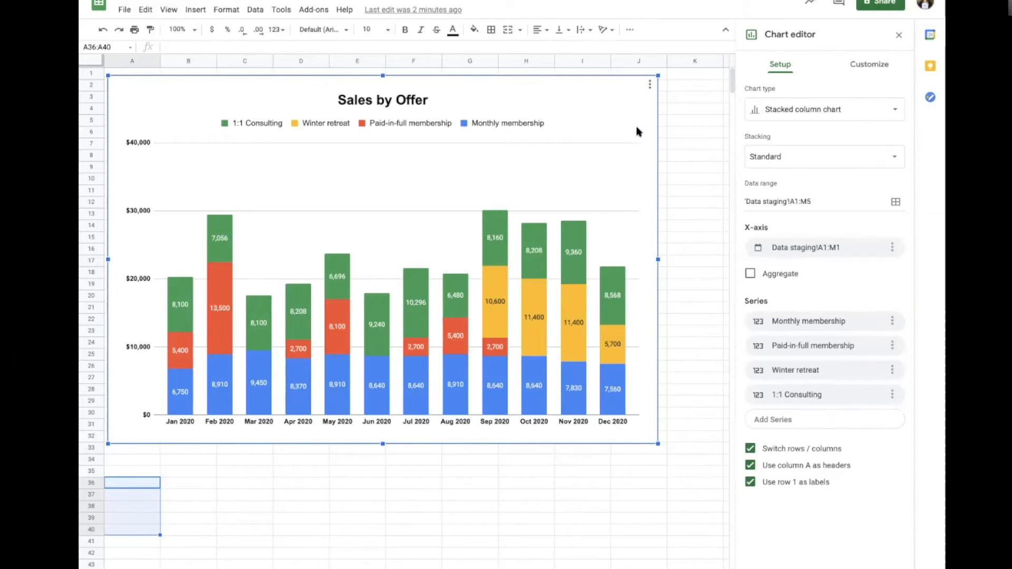
pyautogui.click(606, 379)
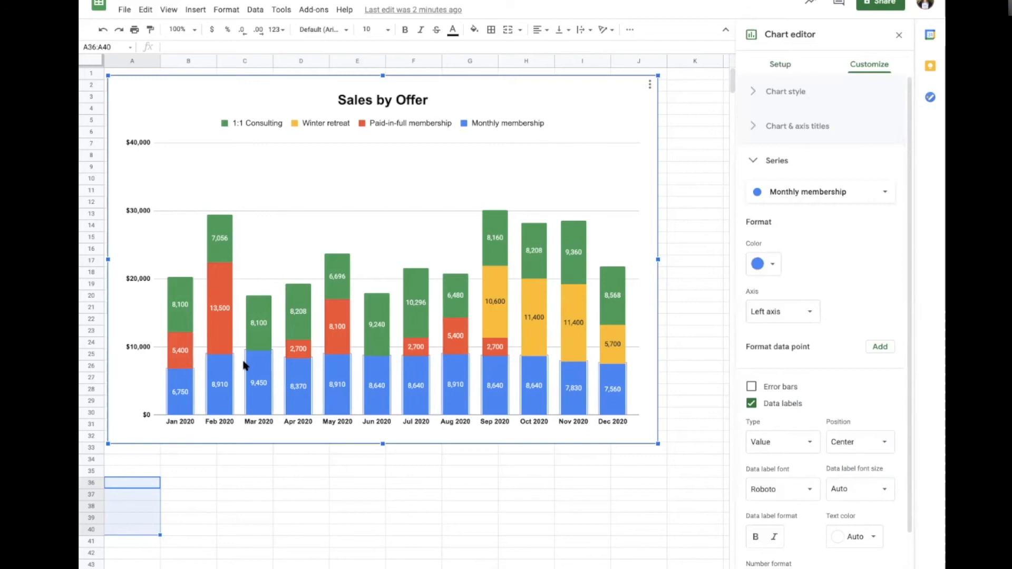
pyautogui.click(763, 266)
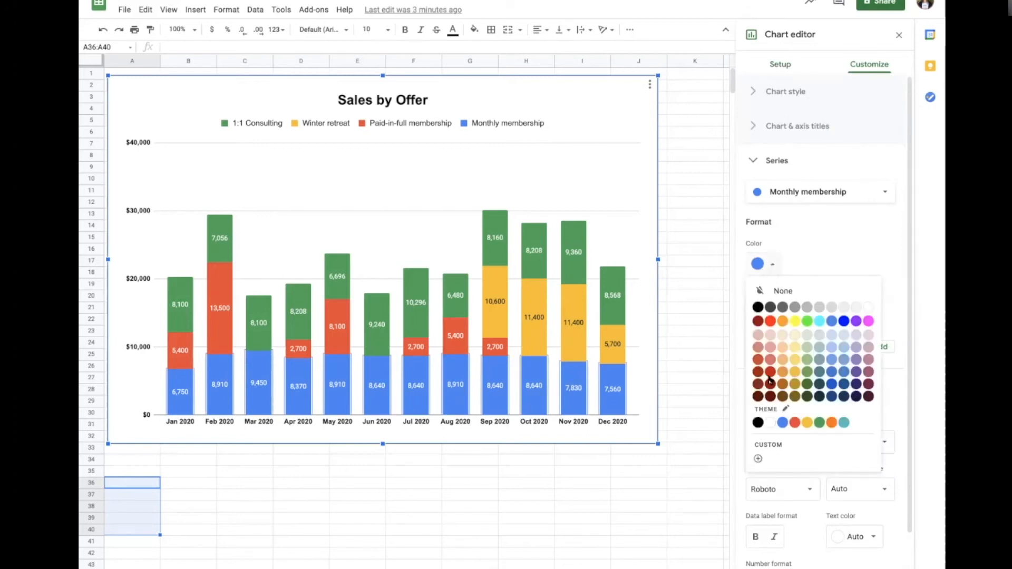
pyautogui.click(759, 460)
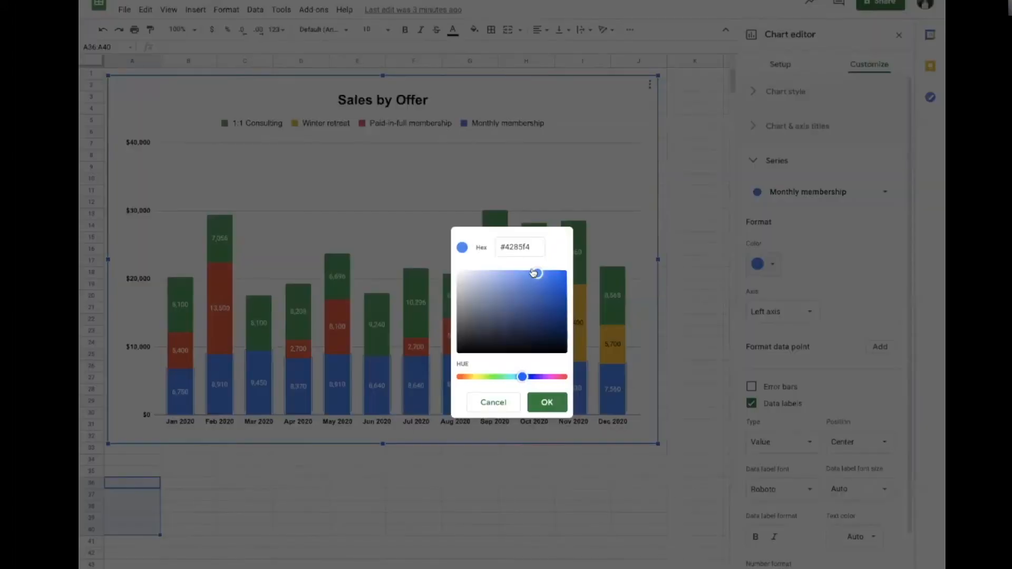
pyautogui.click(505, 246)
pyautogui.moveTo(504, 245); pyautogui.dragTo(549, 252)
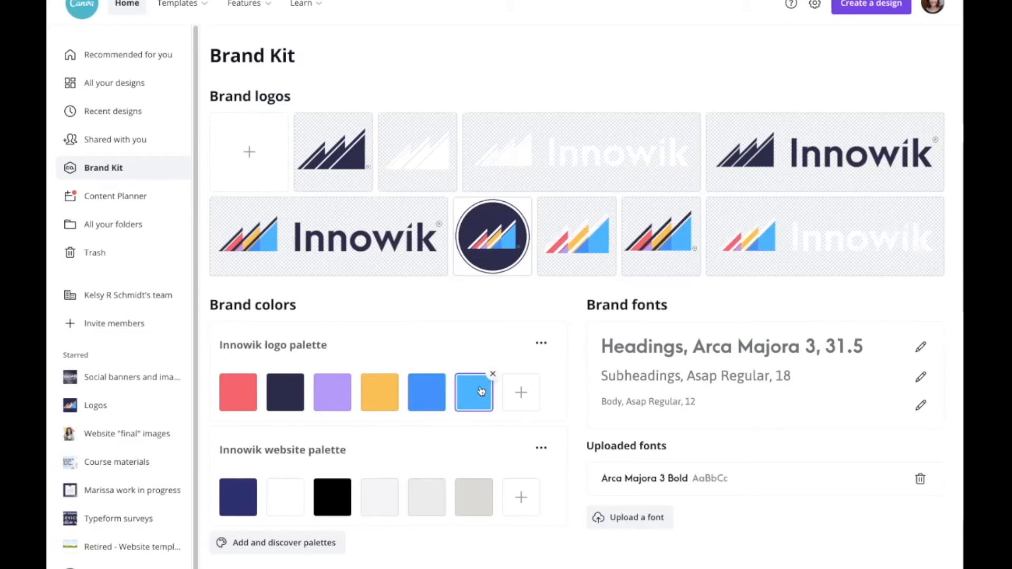
pyautogui.click(426, 401)
pyautogui.moveTo(484, 530); pyautogui.dragTo(515, 529)
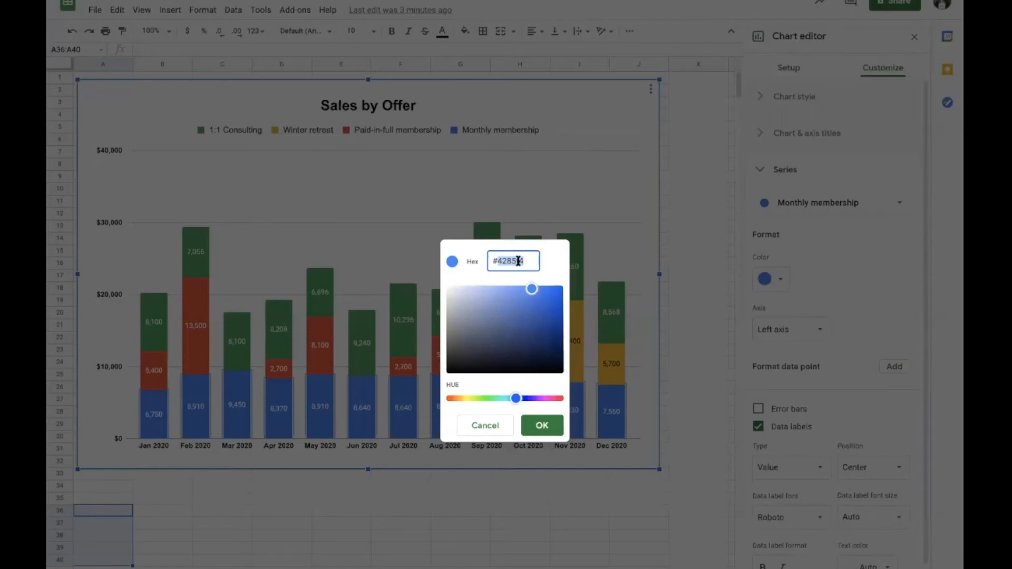
pyautogui.write('2B92FF')
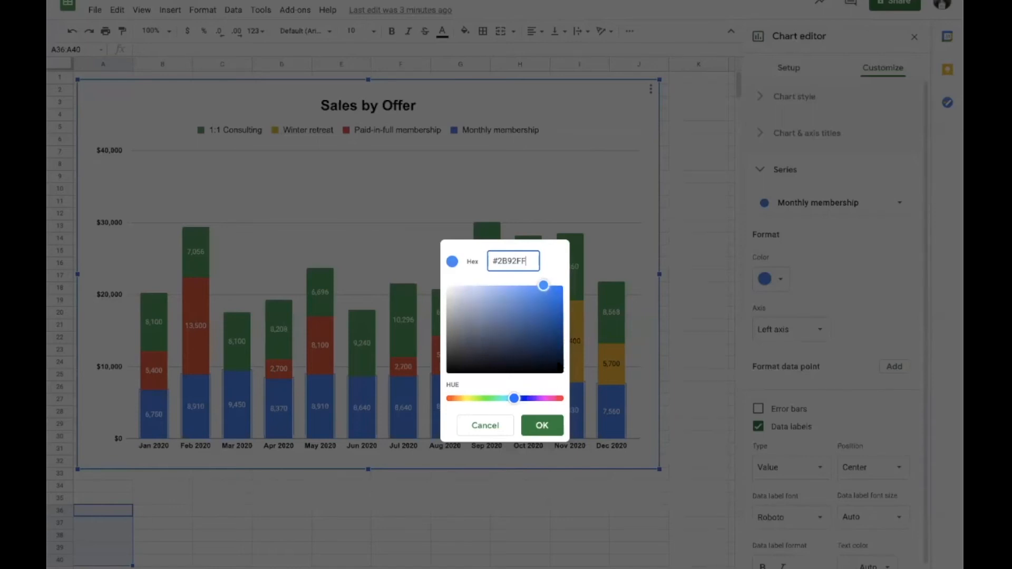
pyautogui.click(541, 425)
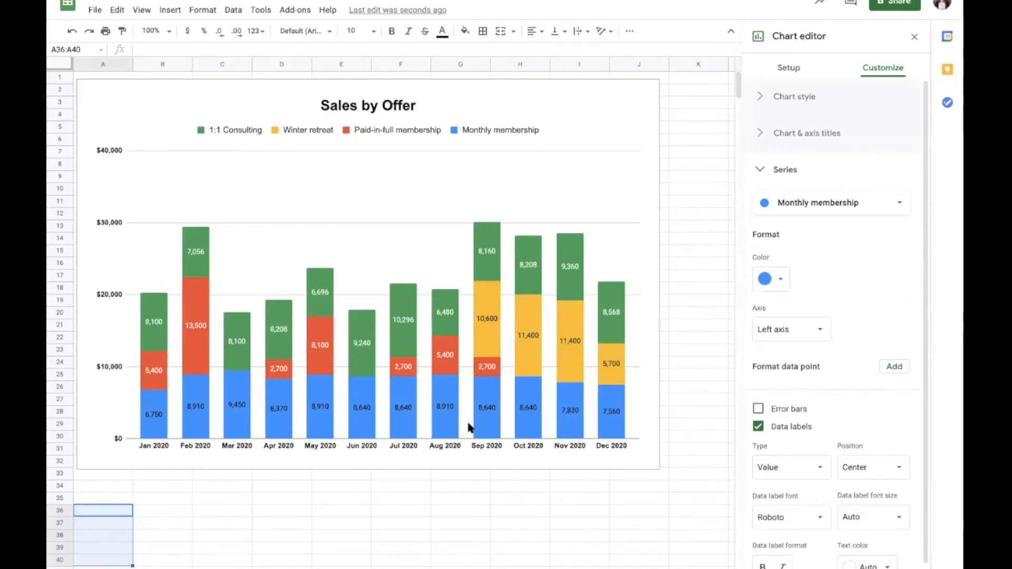
pyautogui.click(445, 370)
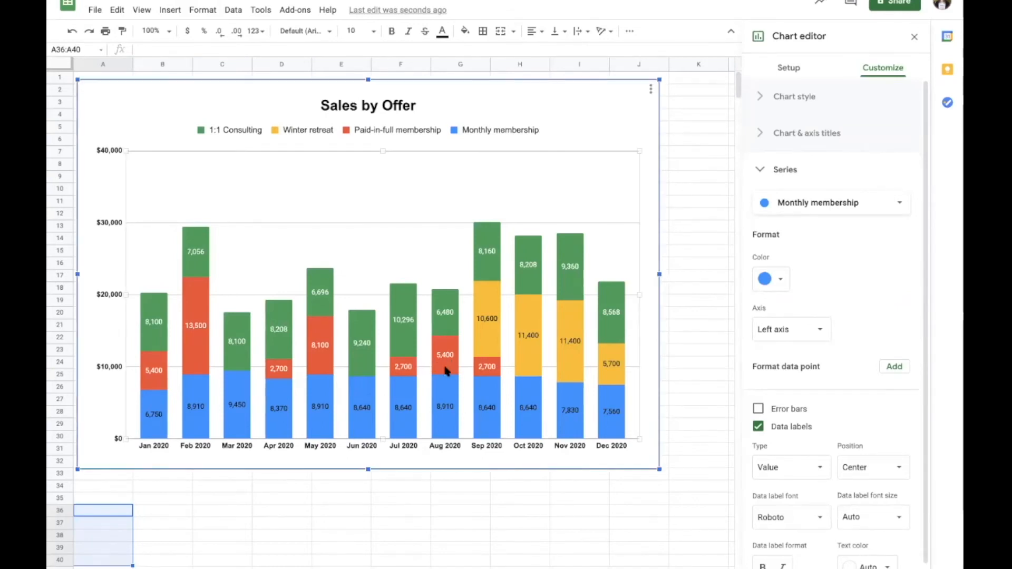
pyautogui.click(443, 352)
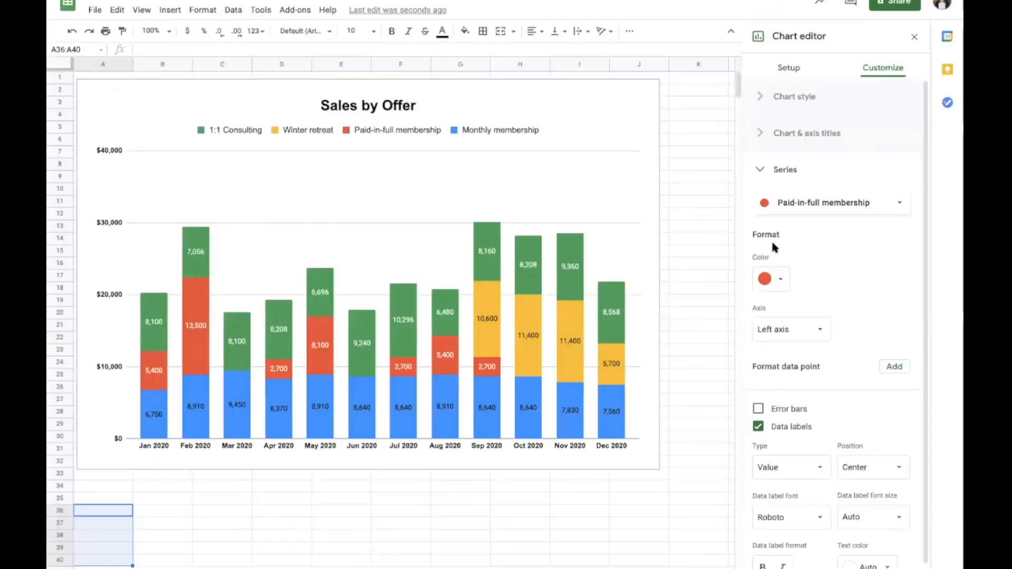
pyautogui.click(529, 395)
pyautogui.click(530, 397)
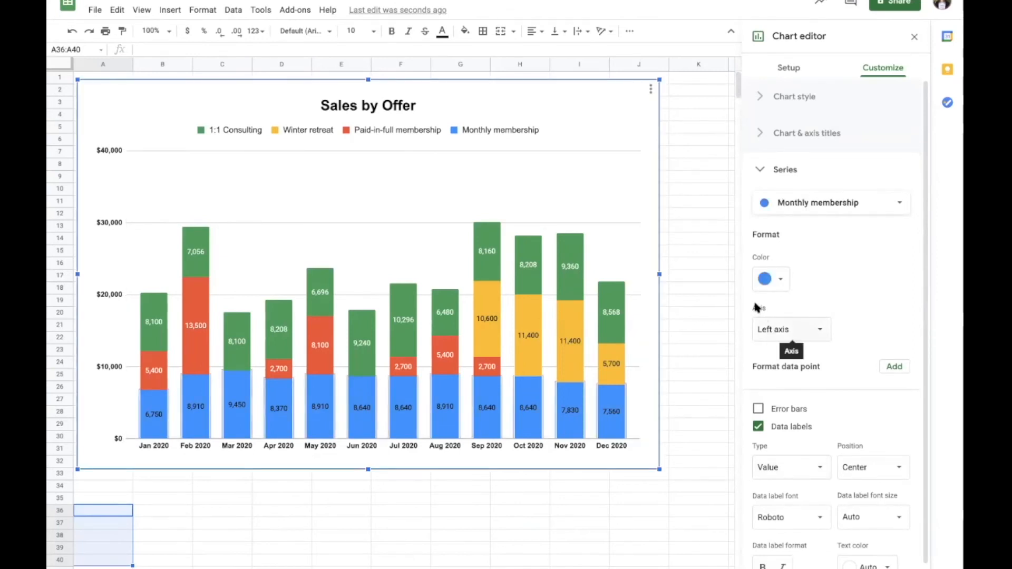
# Recolor the Winter retreat series, trying a darker blue before settling on a light blue.
pyautogui.click(566, 363)
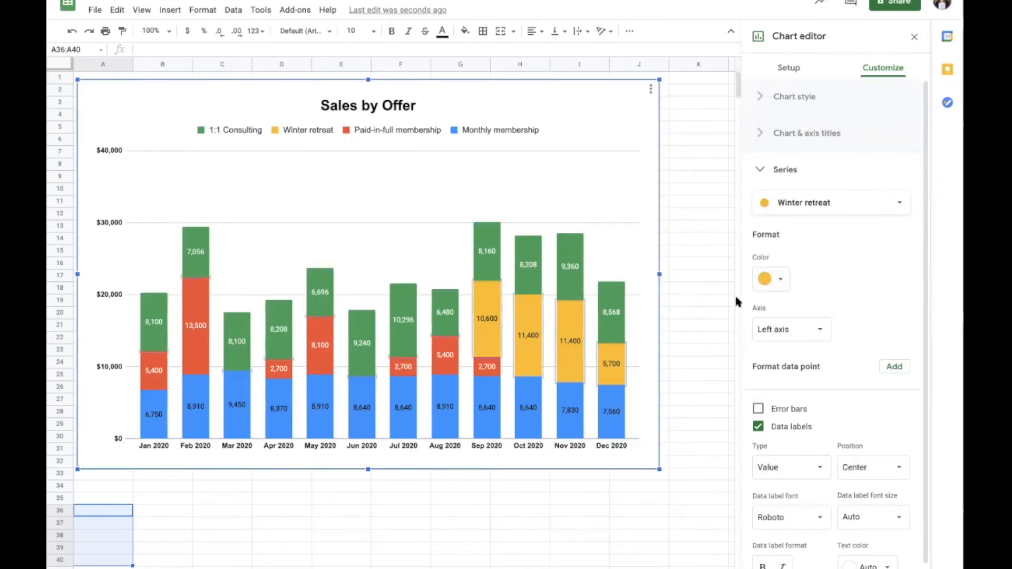
pyautogui.click(772, 279)
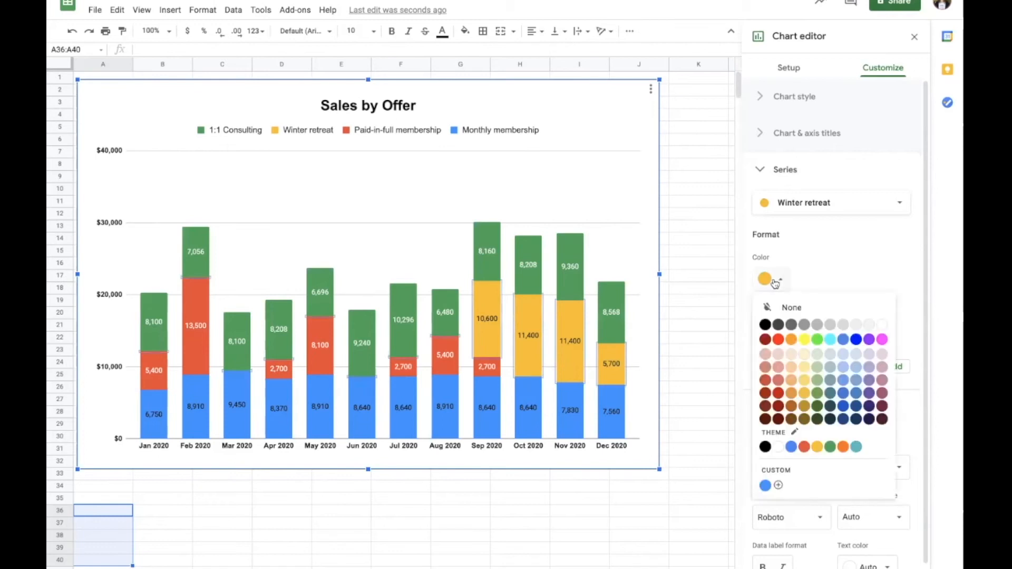
pyautogui.click(843, 393)
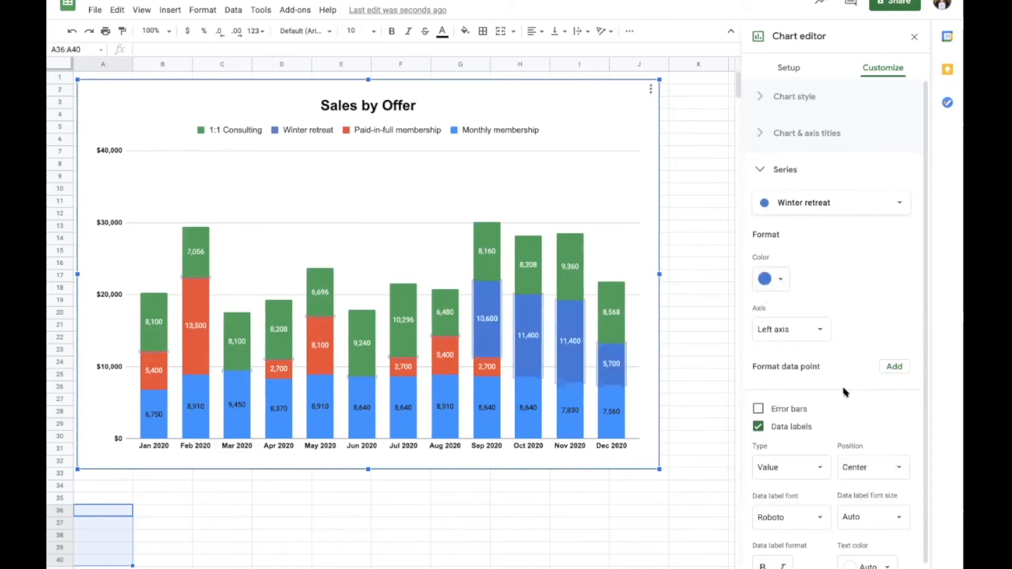
pyautogui.click(778, 284)
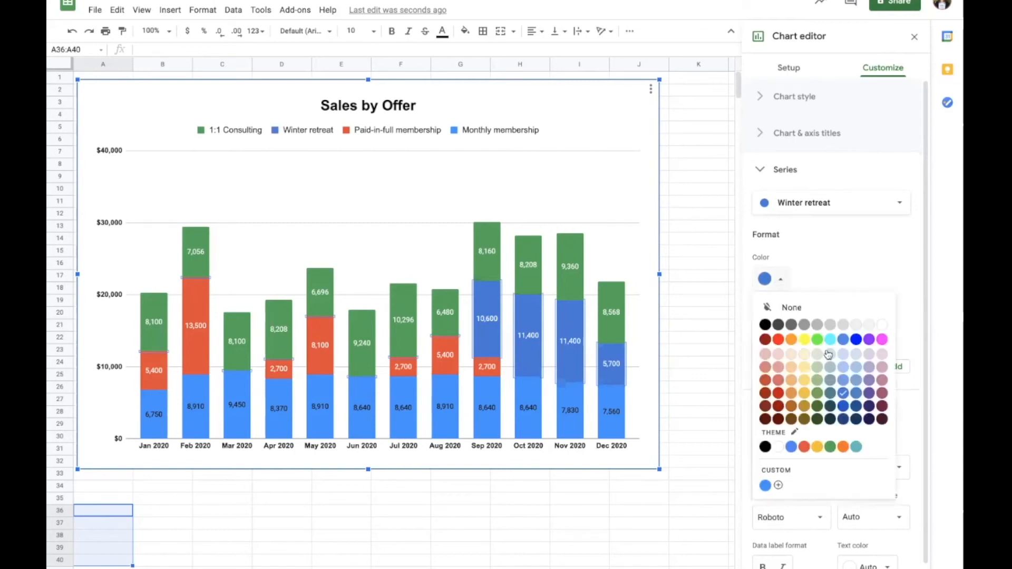
pyautogui.click(857, 369)
# Recolor the Paid-in-full membership series, trying a very pale blue before settling on cornflower blue.
pyautogui.click(482, 367)
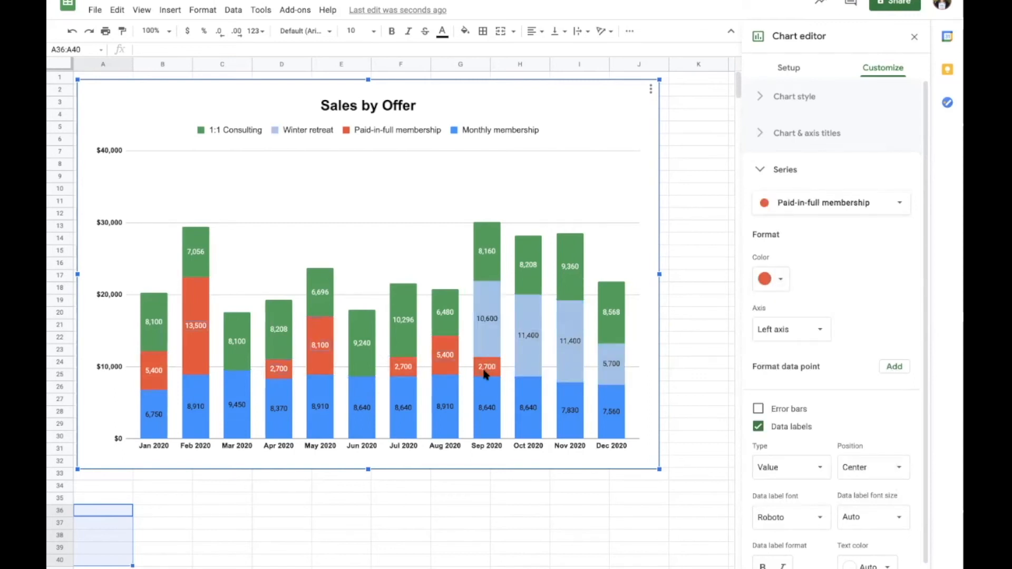
pyautogui.click(767, 280)
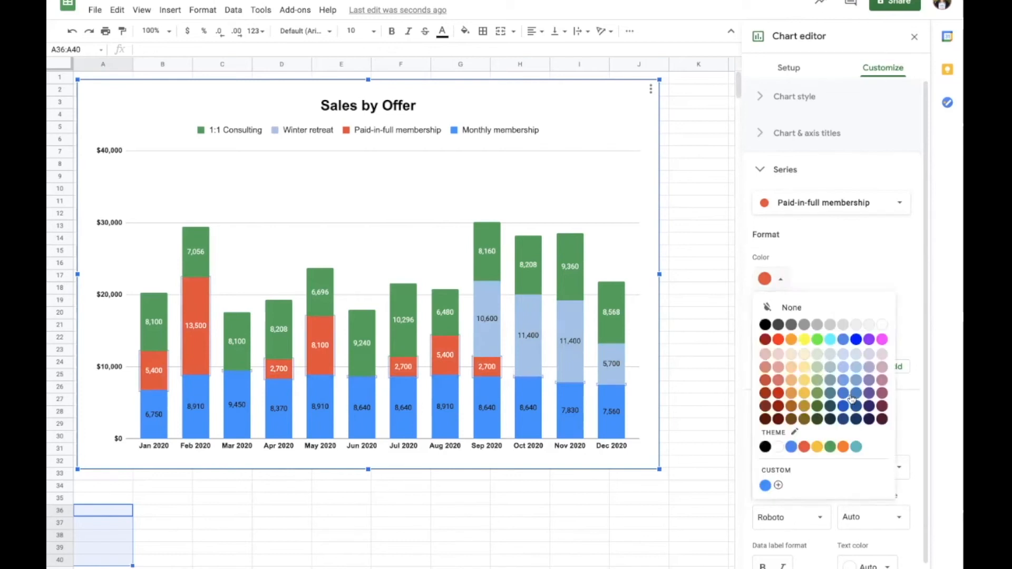
pyautogui.click(844, 352)
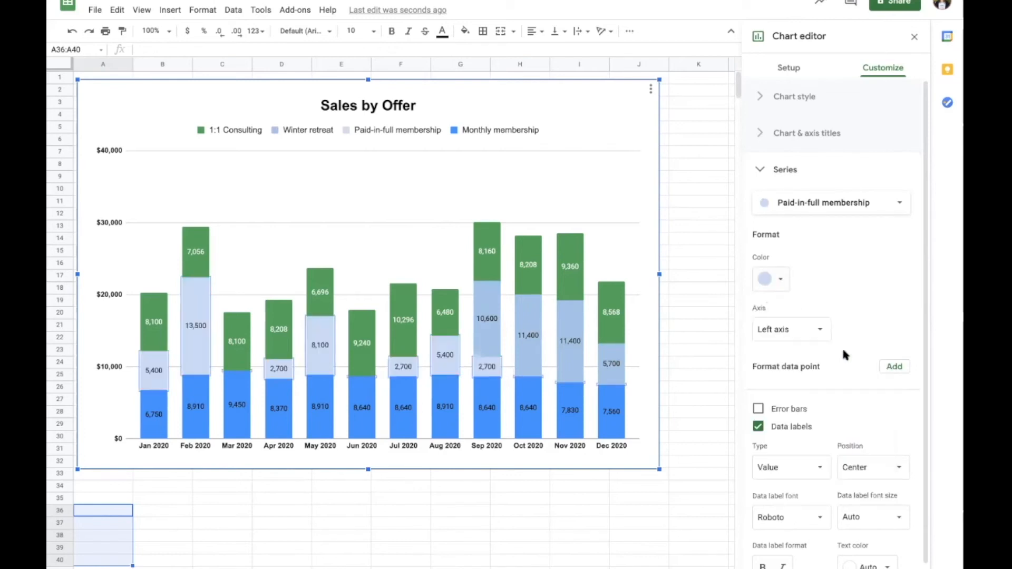
pyautogui.click(779, 280)
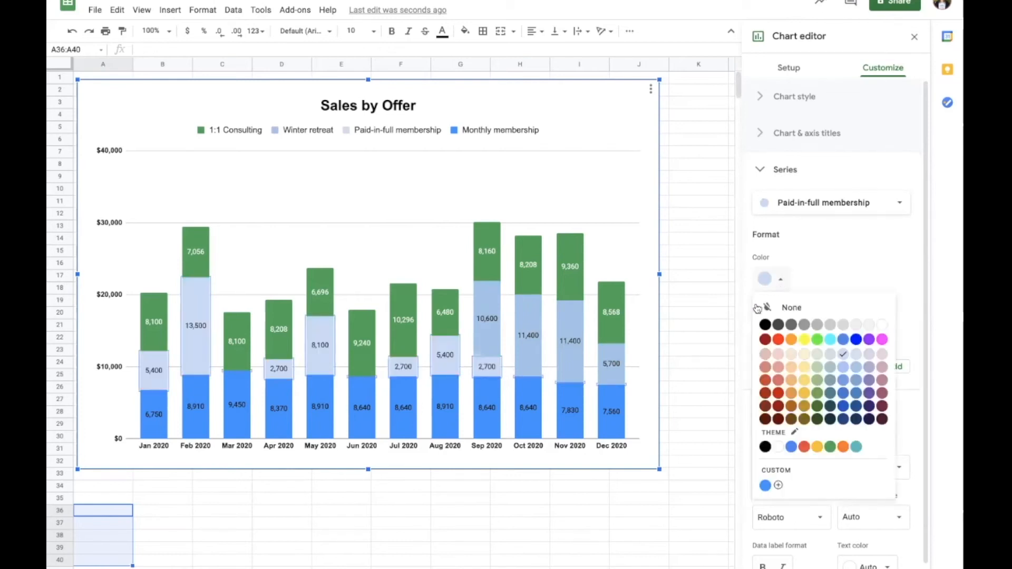
pyautogui.click(842, 340)
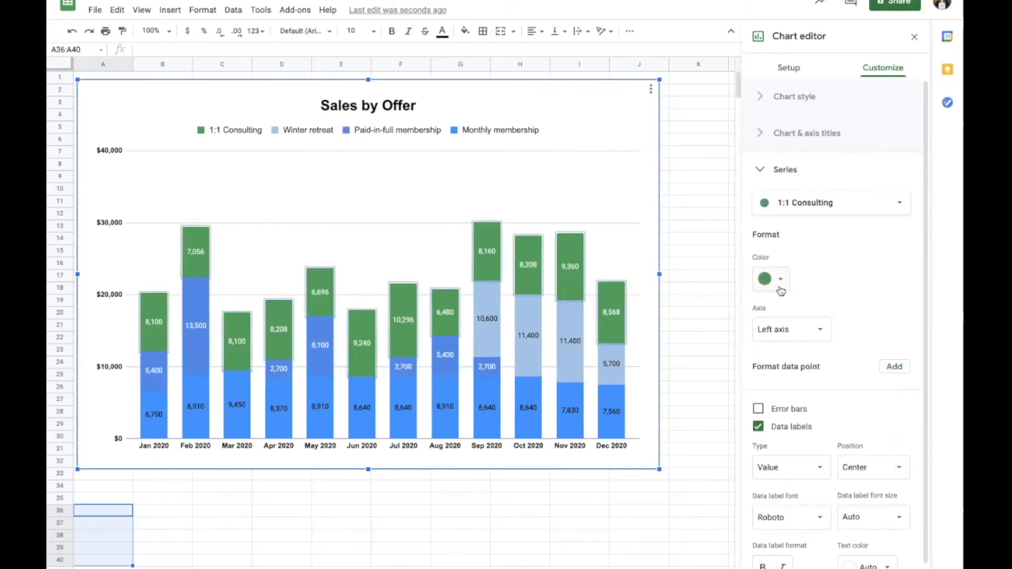
# Recolor the 1:1 Consulting series dark blue and close the chart editor.
pyautogui.click(779, 280)
pyautogui.click(855, 406)
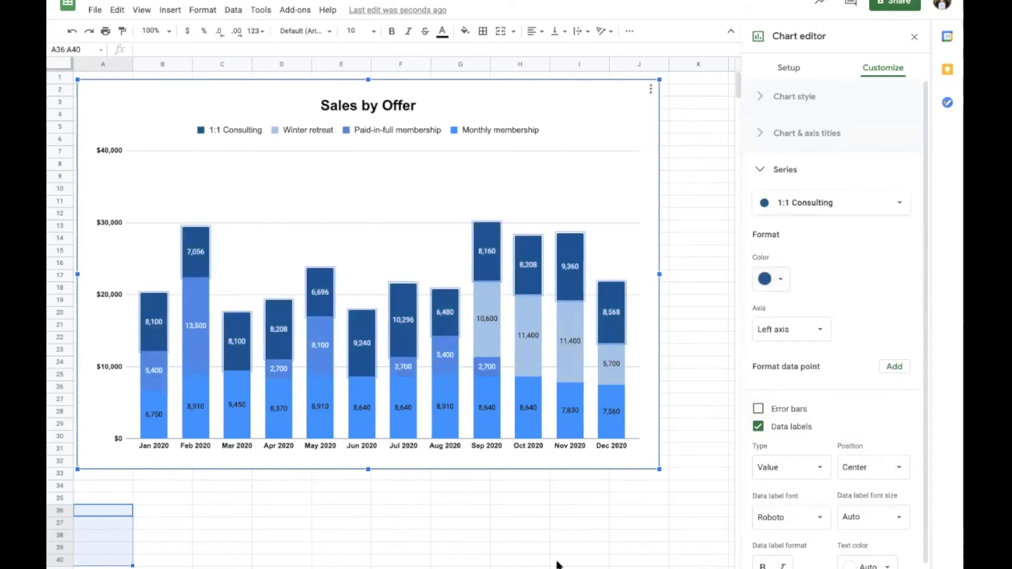
pyautogui.click(579, 568)
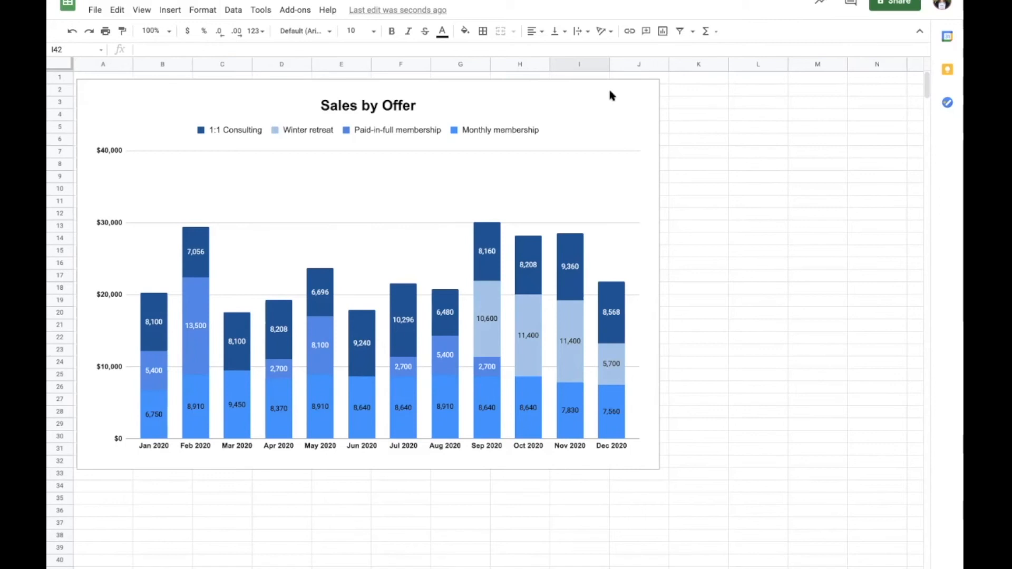
# Widen the Sales by Offer chart so that its right edge extends partway into column K.
pyautogui.click(641, 211)
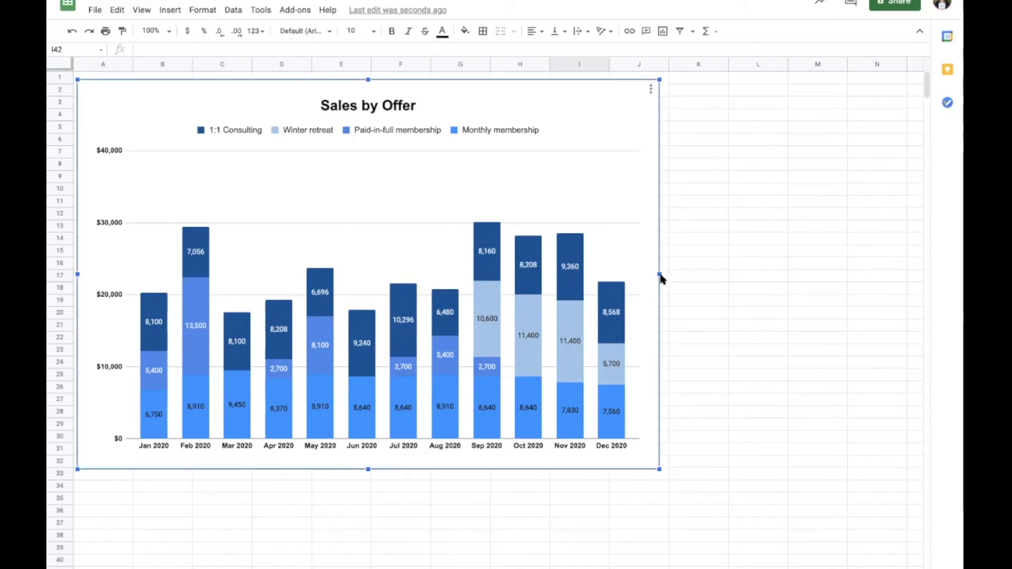
pyautogui.moveTo(659, 274); pyautogui.dragTo(689, 257)
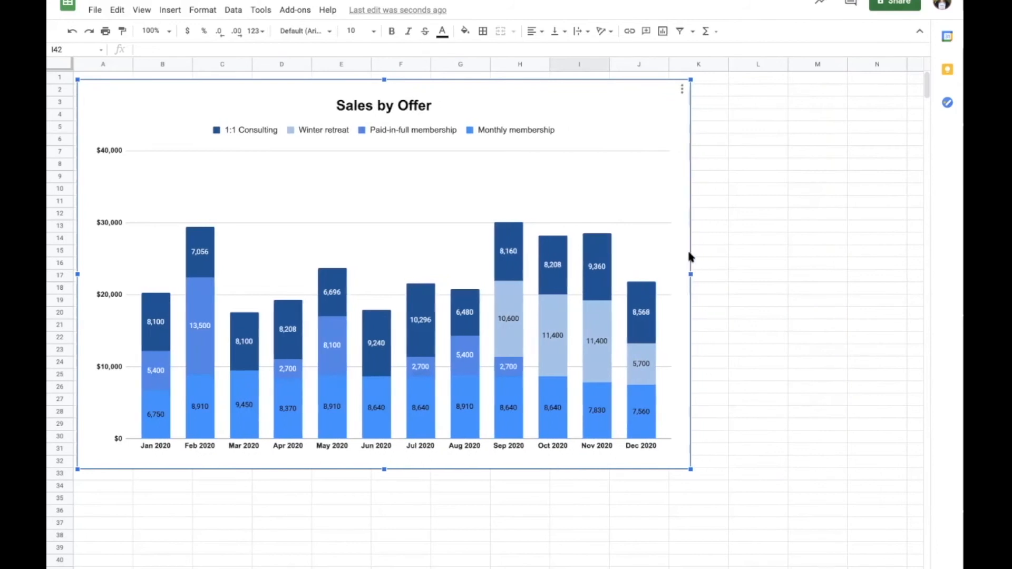
# Move the Dec 2020 pie chart up to sit just beneath the Sales by Offer column chart.
pyautogui.scroll(-4, 298, 559)
pyautogui.click(428, 319)
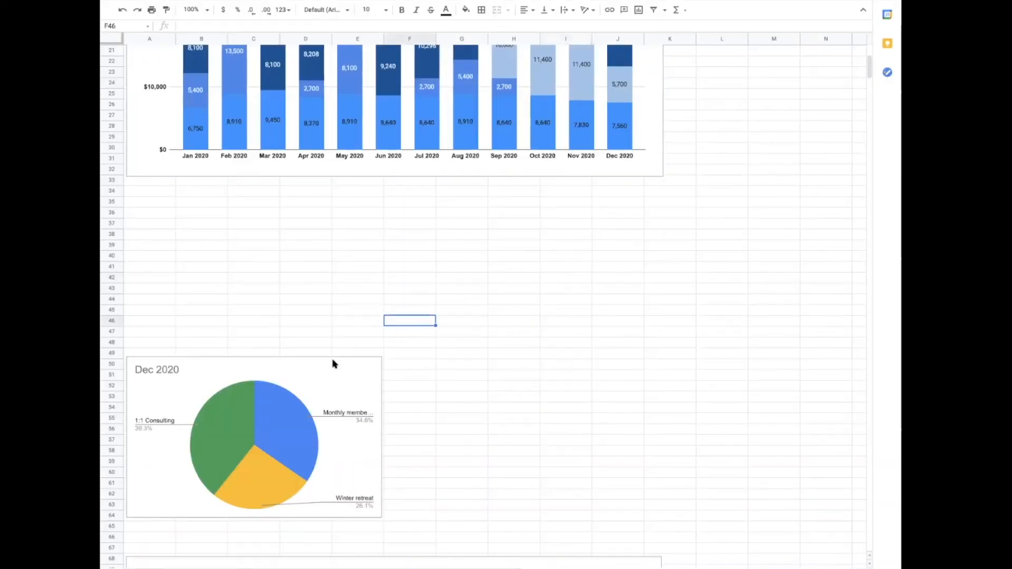
pyautogui.click(222, 373)
pyautogui.moveTo(222, 373); pyautogui.dragTo(629, 192)
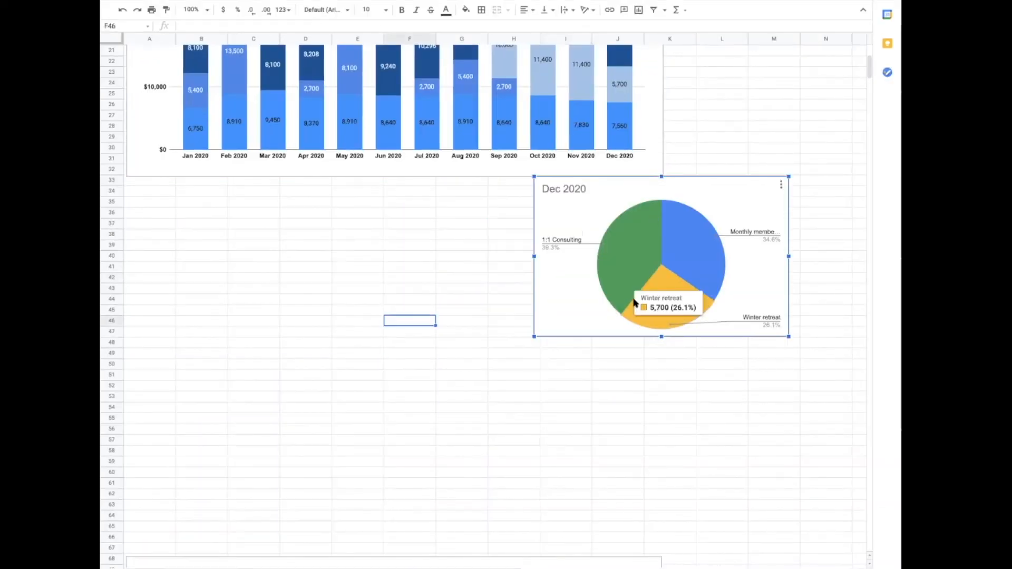
pyautogui.scroll(4, 634, 301)
pyautogui.moveTo(599, 407); pyautogui.dragTo(746, 70)
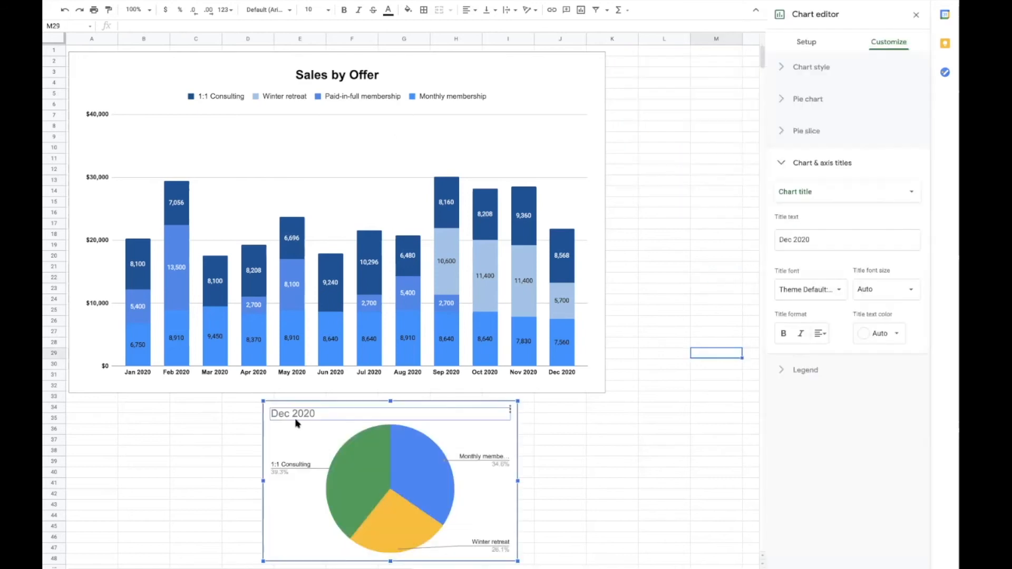
# Change the pie chart's title to "December Details".
pyautogui.doubleClick(293, 414)
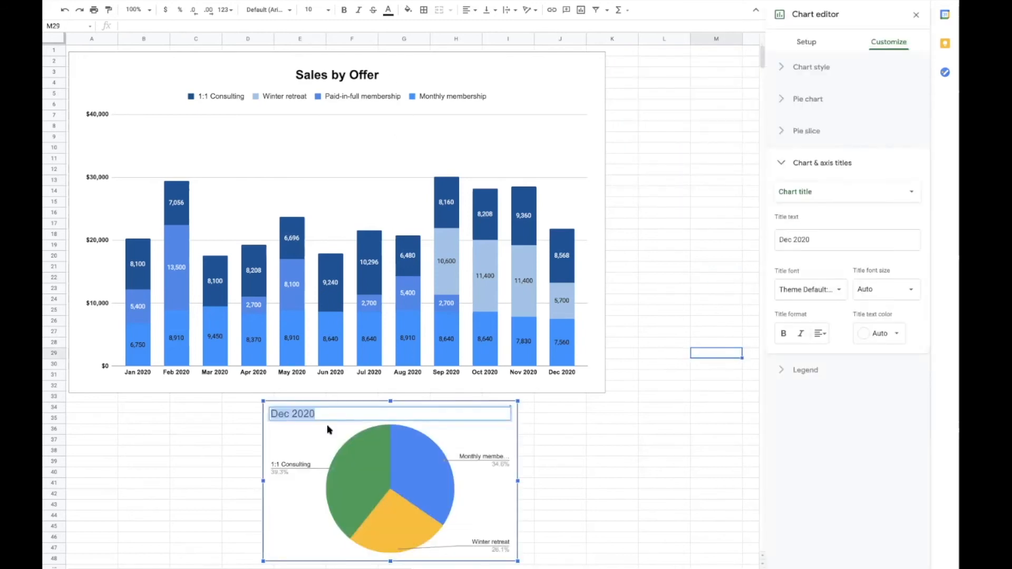
pyautogui.write('December')
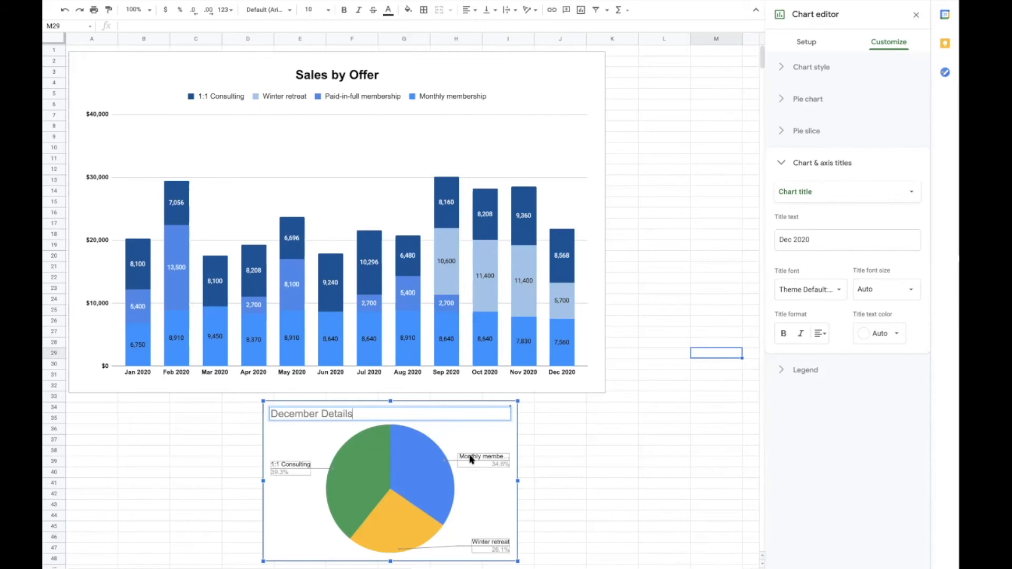
# Format the December Details title as 24-point, bold, centered and black.
pyautogui.click(471, 439)
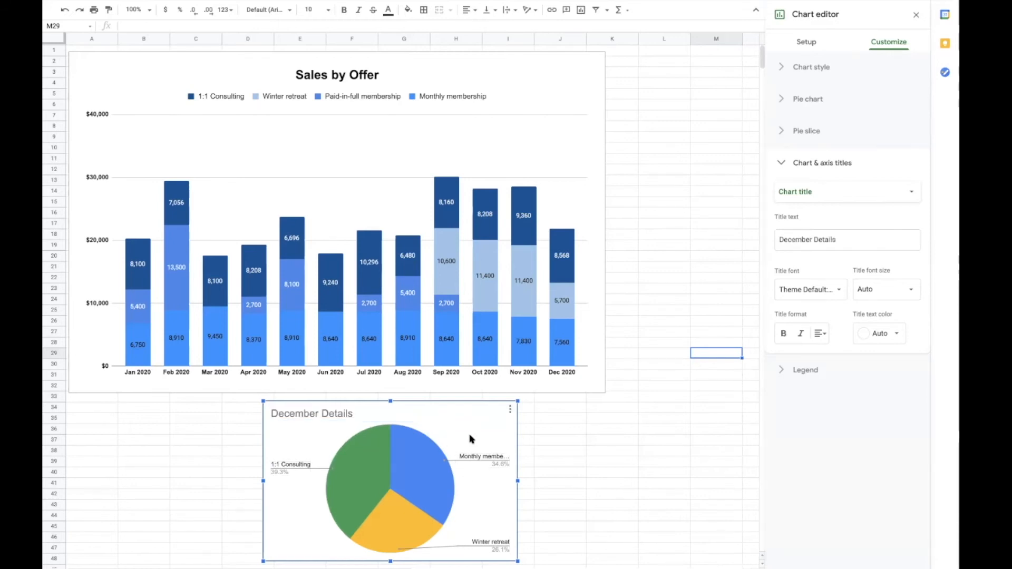
pyautogui.click(345, 412)
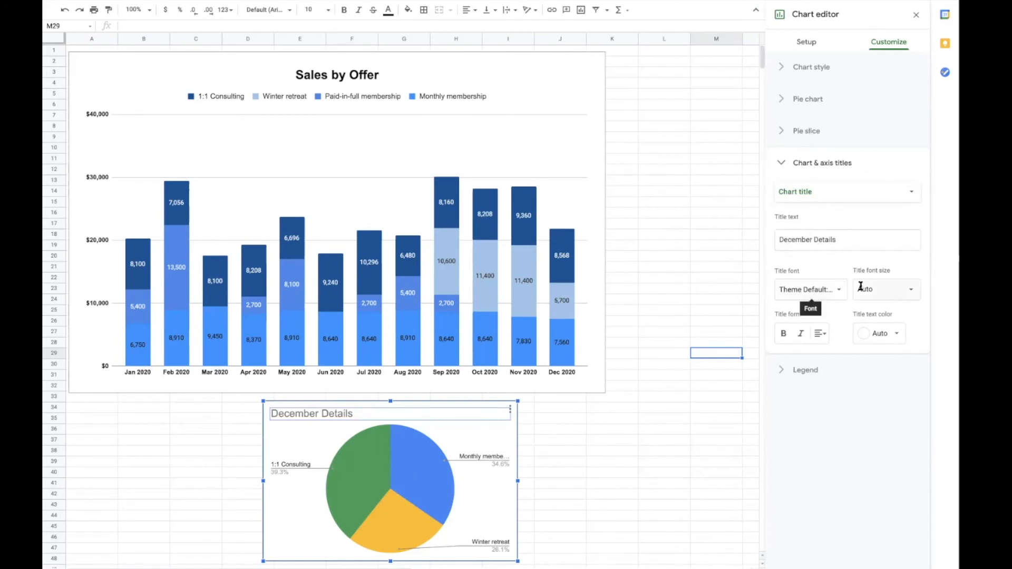
pyautogui.click(900, 289)
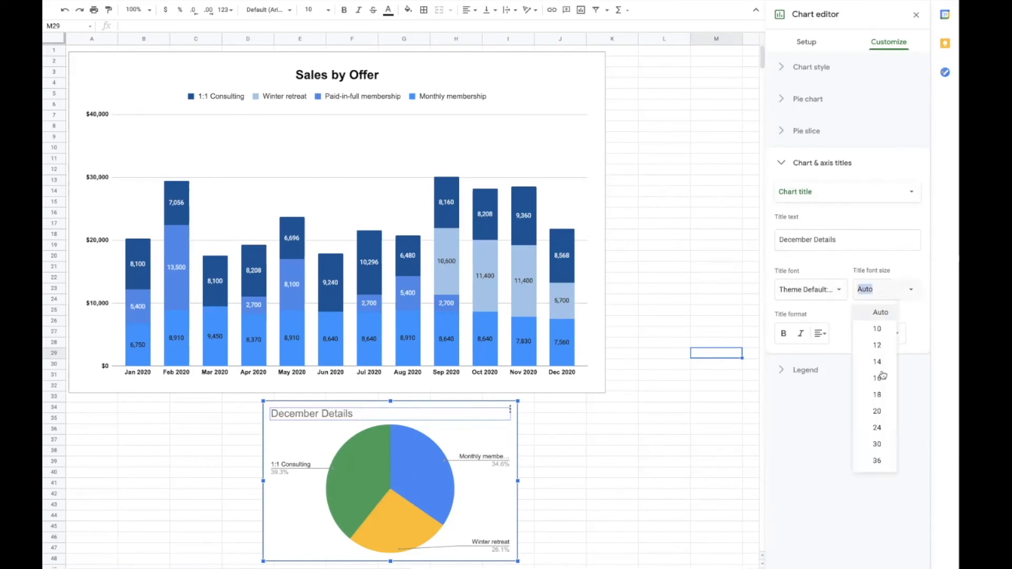
pyautogui.click(876, 427)
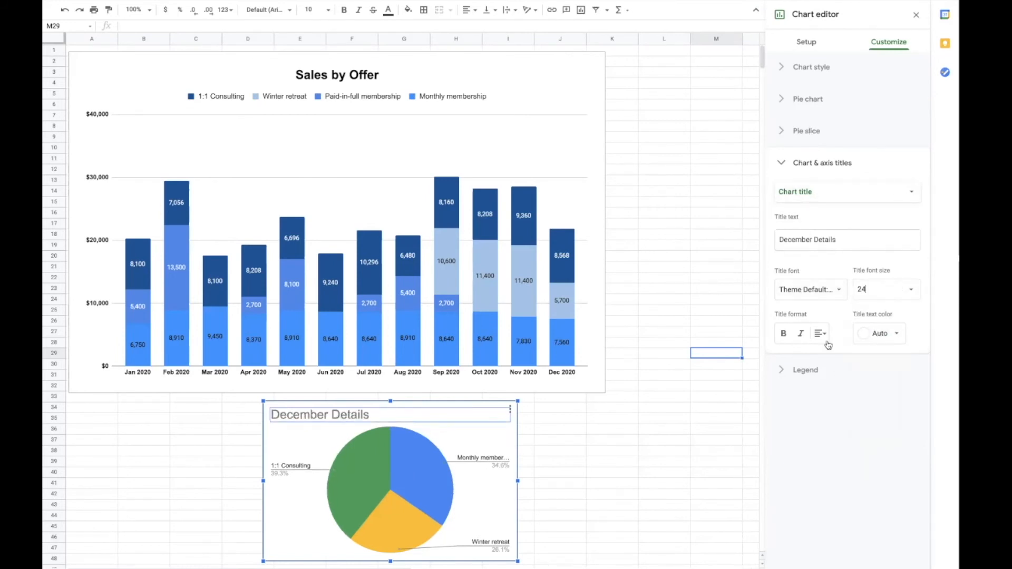
pyautogui.click(784, 334)
pyautogui.click(818, 336)
pyautogui.click(841, 354)
pyautogui.click(880, 333)
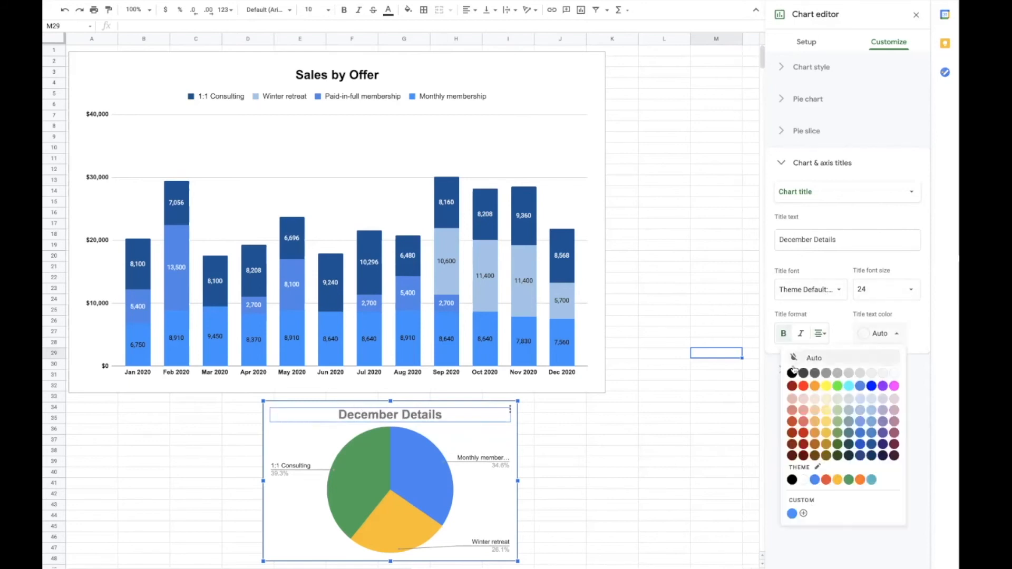
pyautogui.click(791, 373)
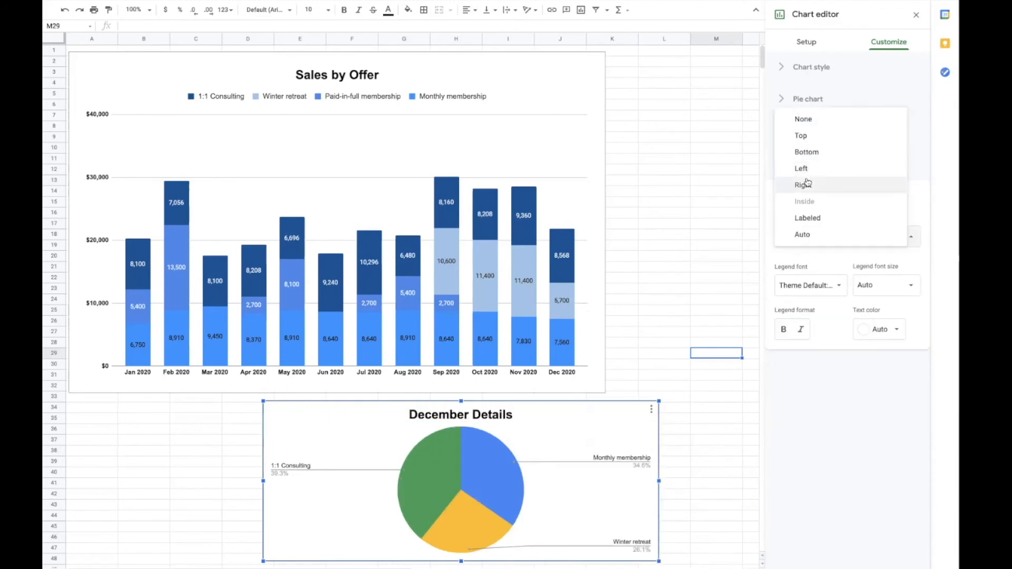
# Place the pie chart's legend on the right and narrow the chart so it ends at column H's right edge.
pyautogui.click(805, 184)
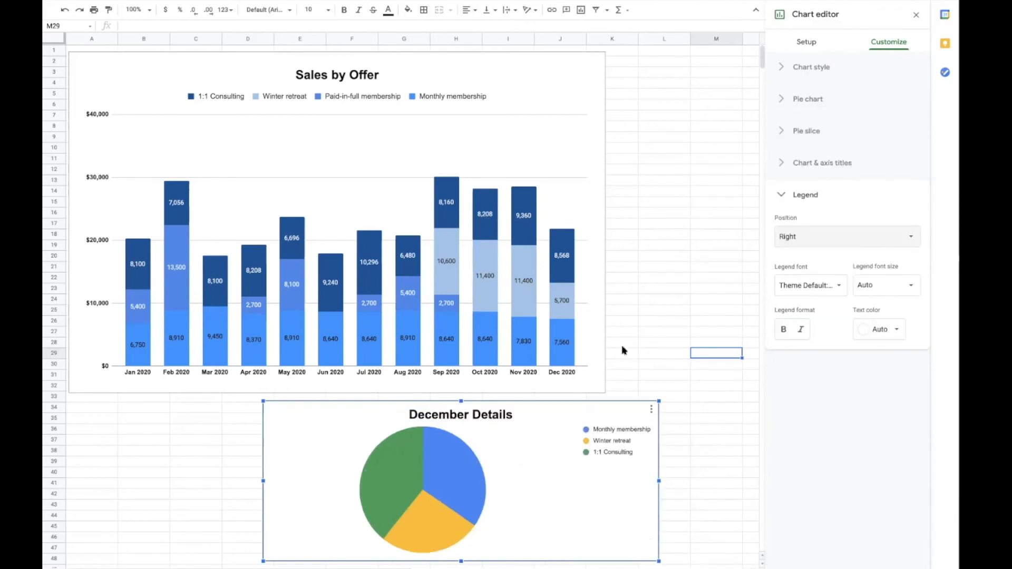
pyautogui.moveTo(659, 480); pyautogui.dragTo(560, 481)
pyautogui.moveTo(475, 487)
pyautogui.mouseDown()
pyautogui.moveTo(463, 481)
pyautogui.moveTo(481, 481)
pyautogui.mouseUp()
# Move the pie chart's legend closer to mid-height beside the pie and nudge the December Details title slightly.
pyautogui.click(421, 452)
pyautogui.moveTo(456, 444); pyautogui.dragTo(460, 472)
pyautogui.click(388, 417)
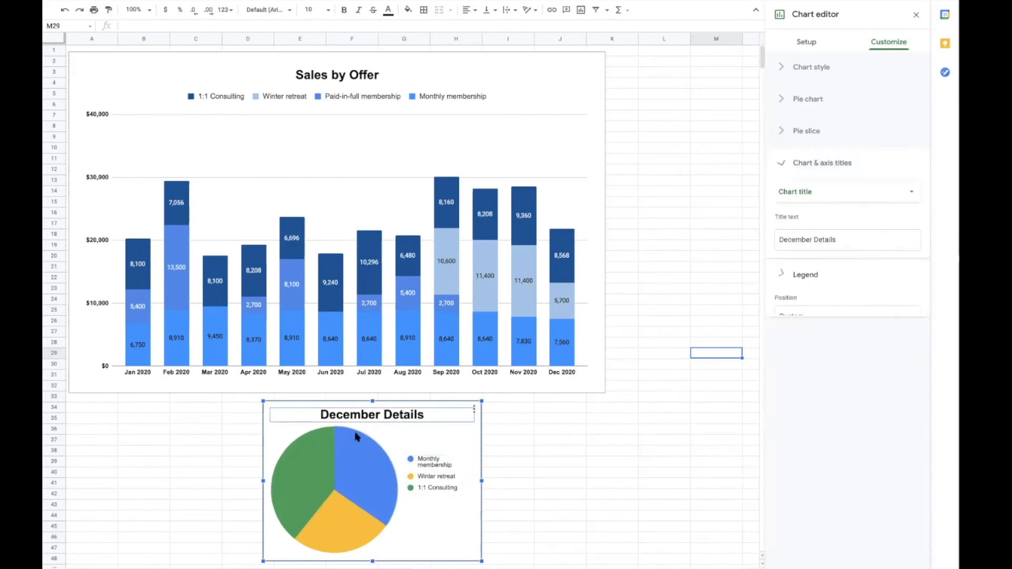
pyautogui.moveTo(373, 415); pyautogui.dragTo(375, 415)
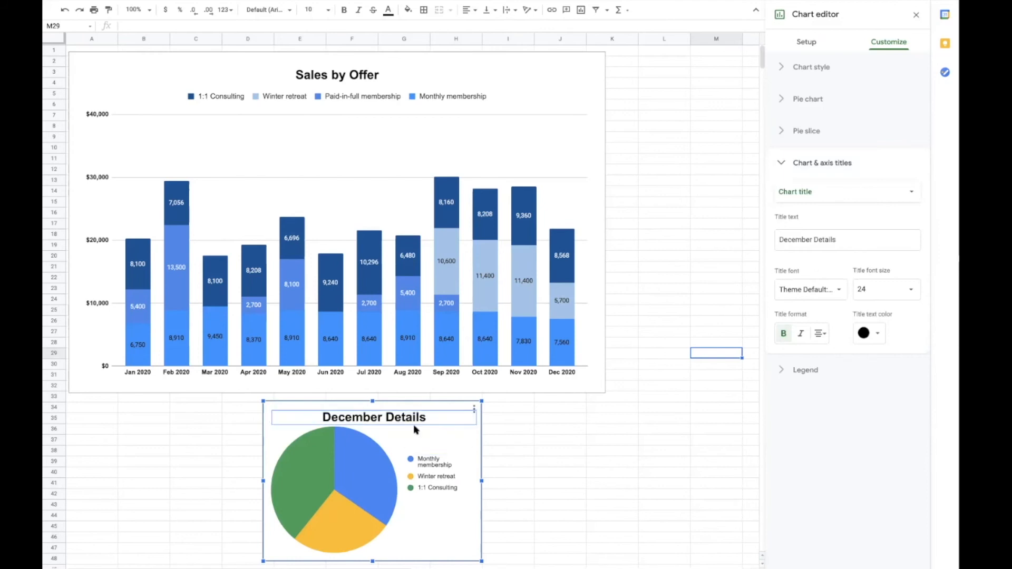
# Stretch the pie chart's top edge up to meet the bottom of the Sales by Offer chart, then deselect the chart.
pyautogui.moveTo(369, 399); pyautogui.dragTo(368, 390)
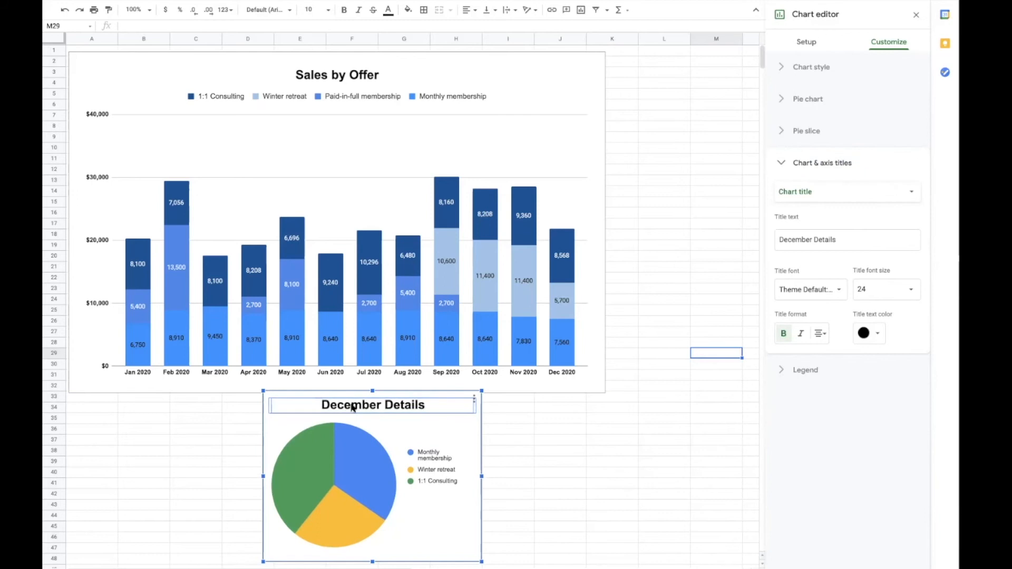
pyautogui.click(506, 420)
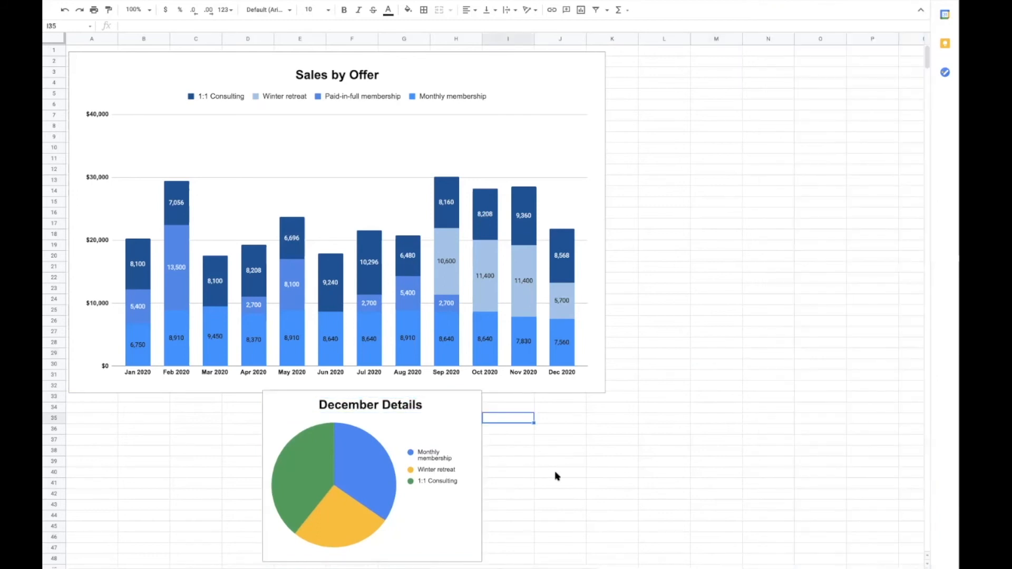
pyautogui.click(557, 440)
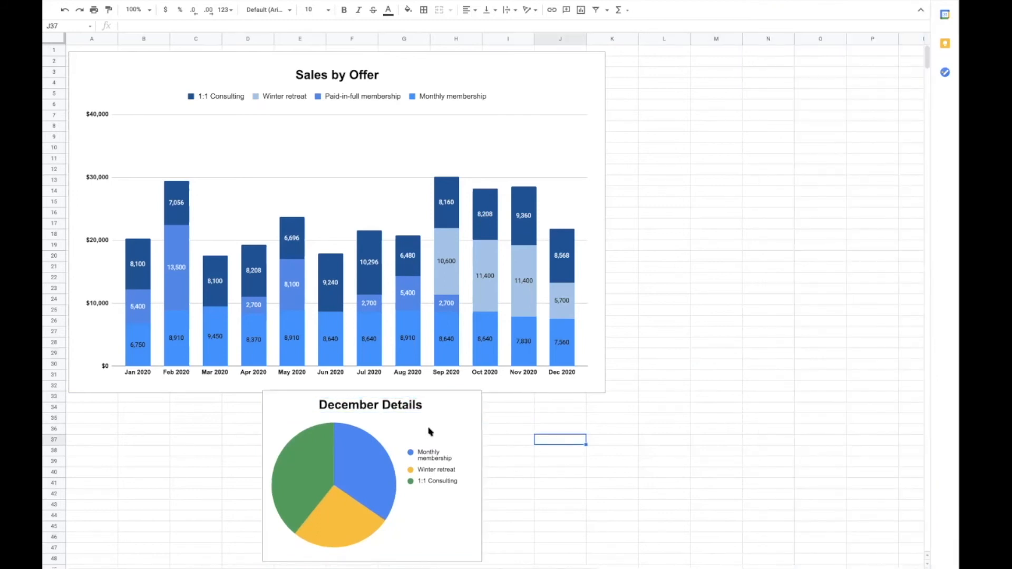
# Set the December pie chart's slice labels to Value and Percentage.
pyautogui.click(441, 423)
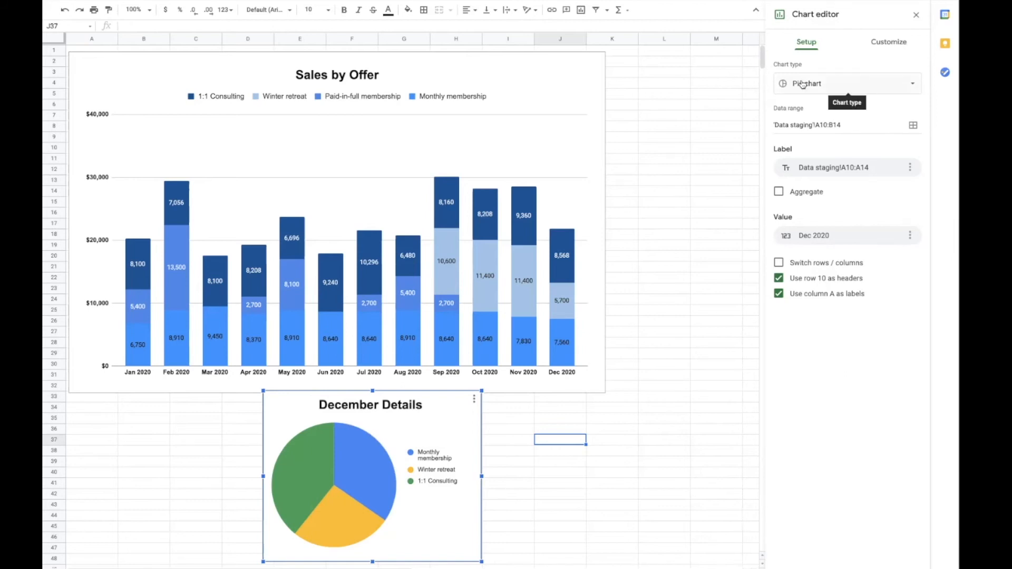
pyautogui.click(886, 41)
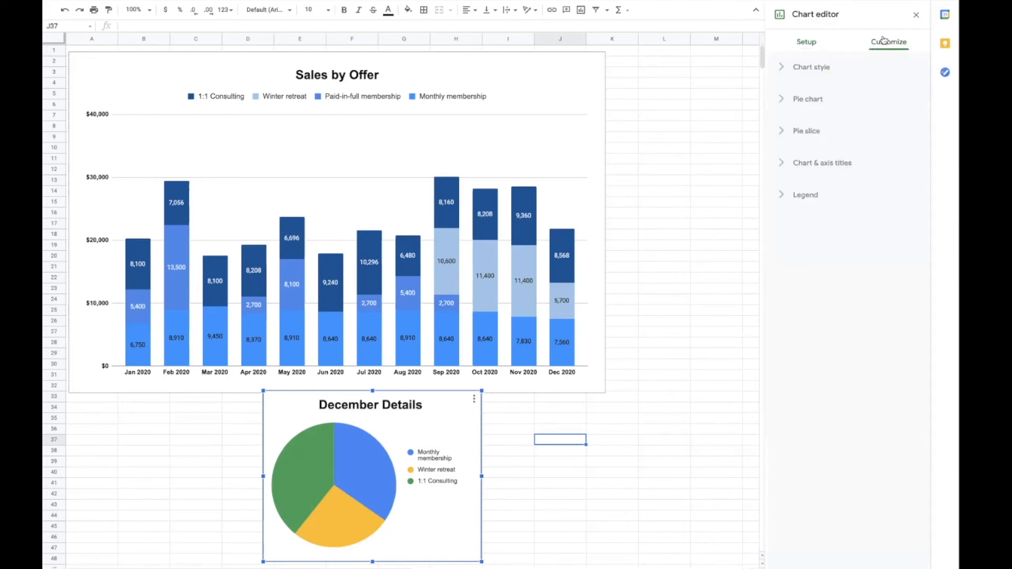
pyautogui.click(795, 99)
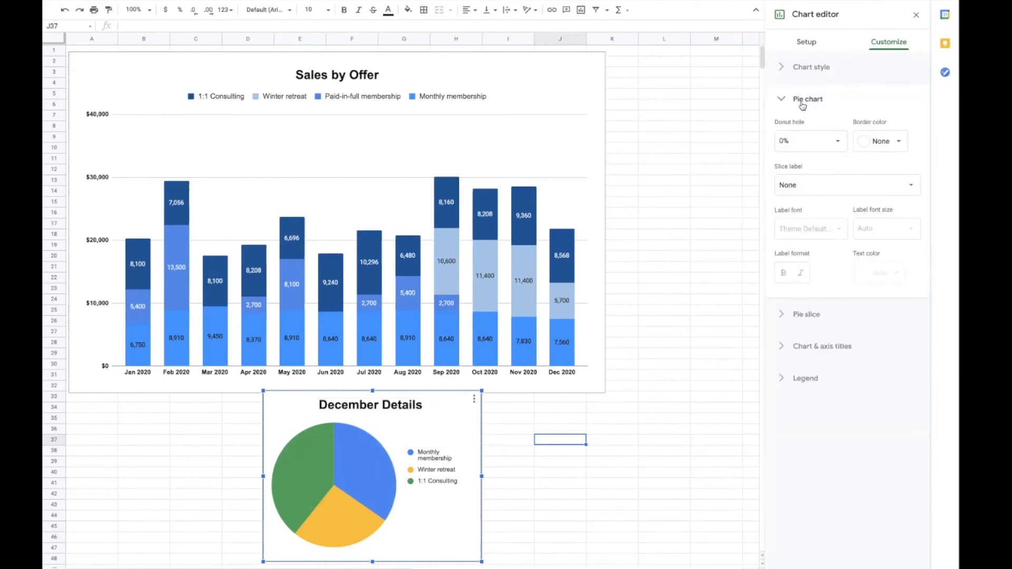
pyautogui.click(825, 186)
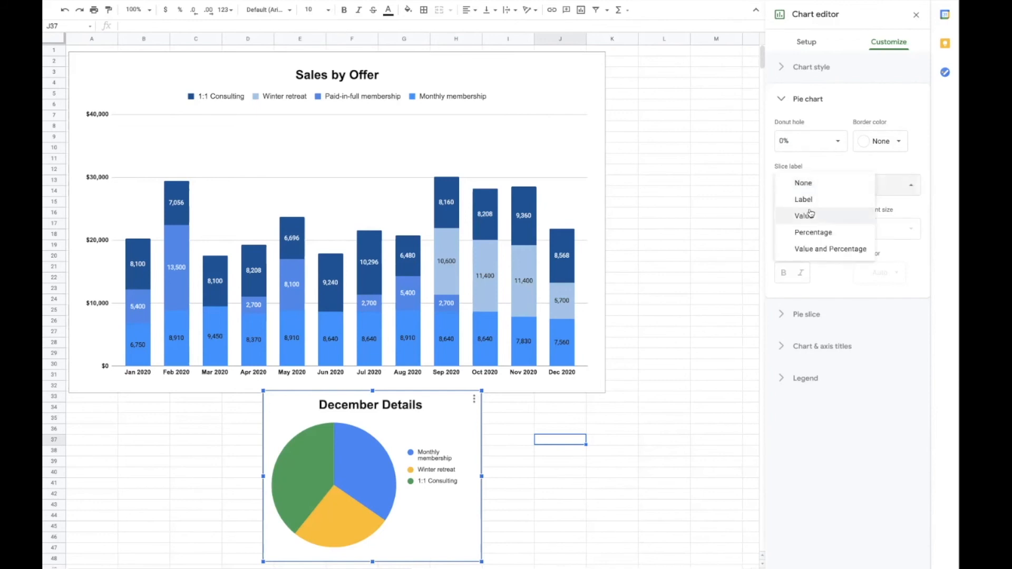
pyautogui.click(807, 248)
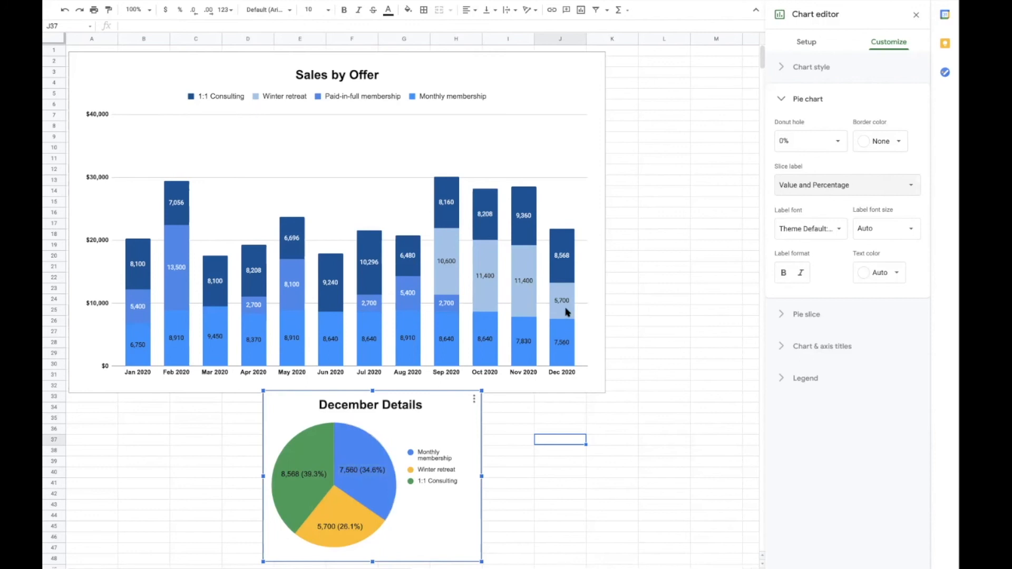
# Recolor the pie's Monthly membership slice with the custom bright blue used in the column chart.
pyautogui.click(348, 440)
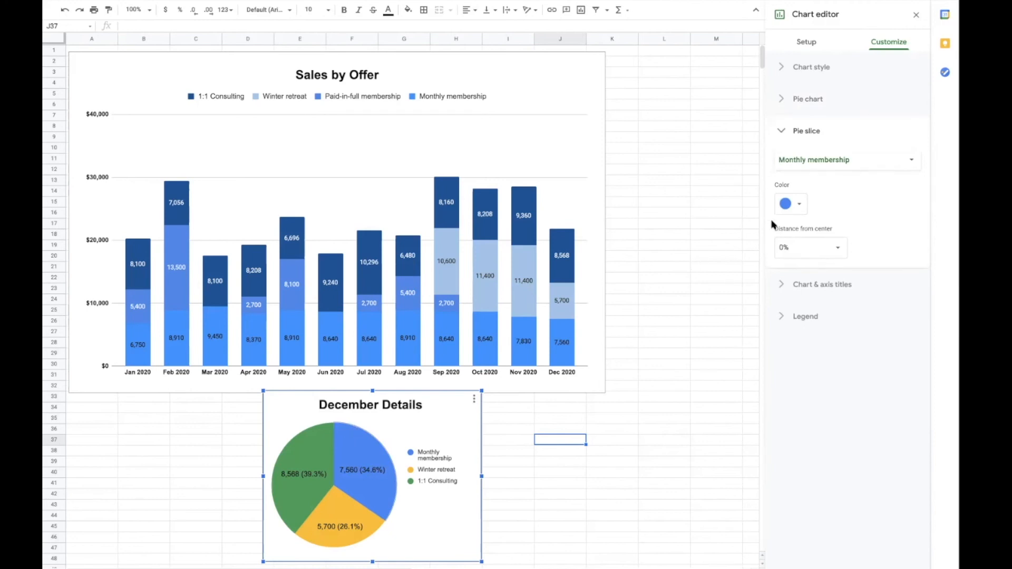
pyautogui.click(794, 208)
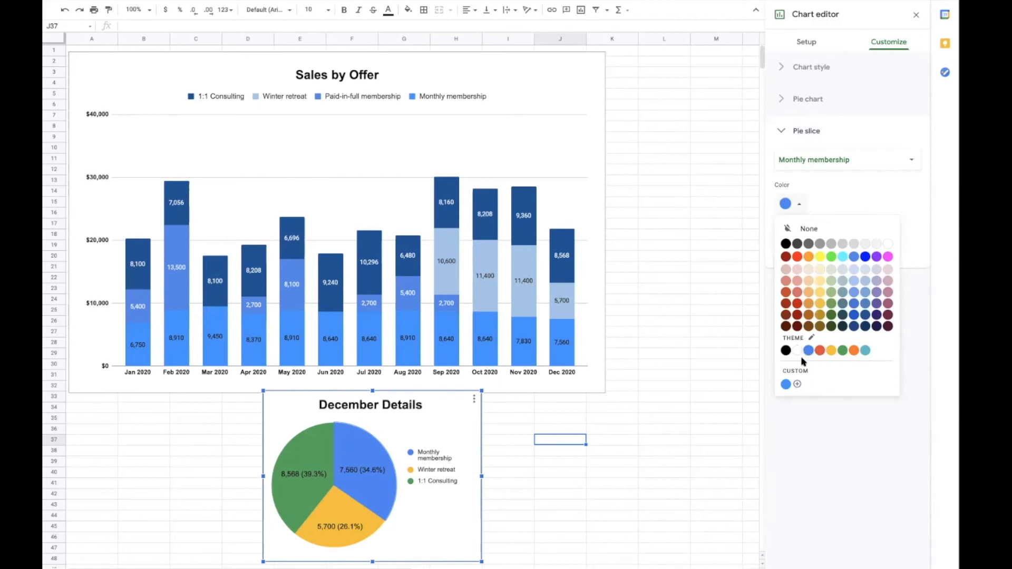
pyautogui.click(786, 385)
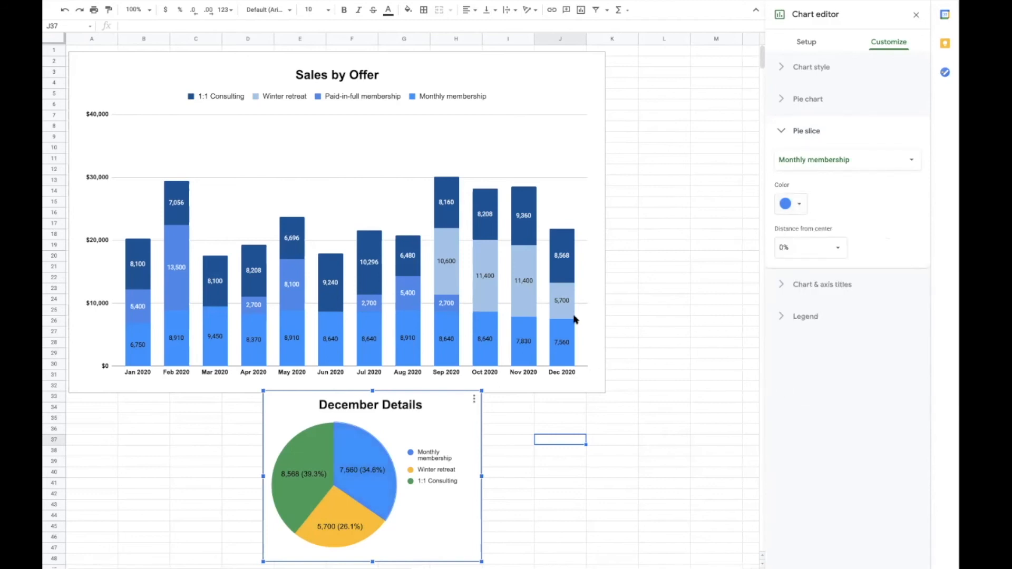
# Recolor the pie's Winter retreat slice light blue to match the column chart.
pyautogui.click(342, 498)
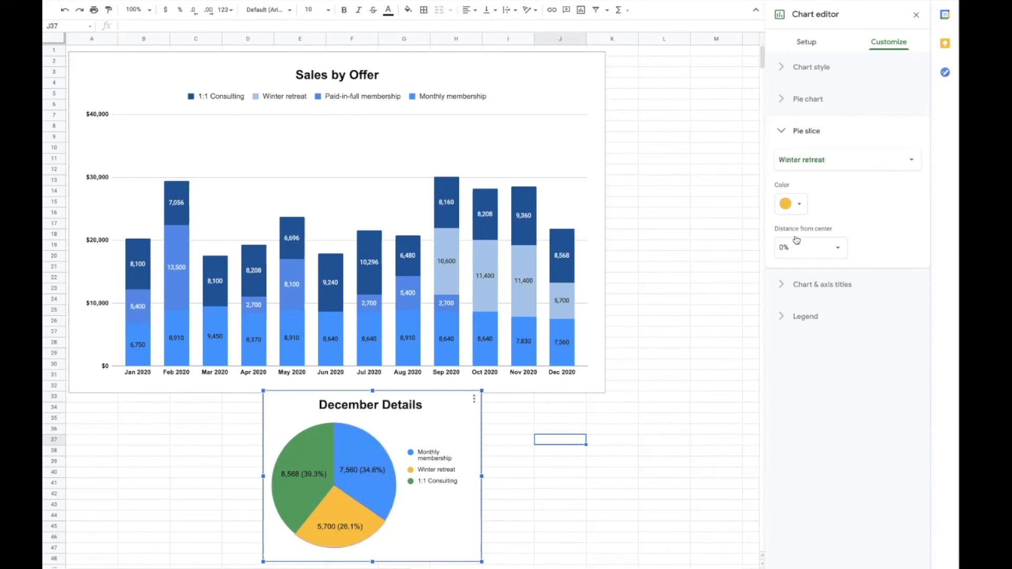
pyautogui.click(798, 205)
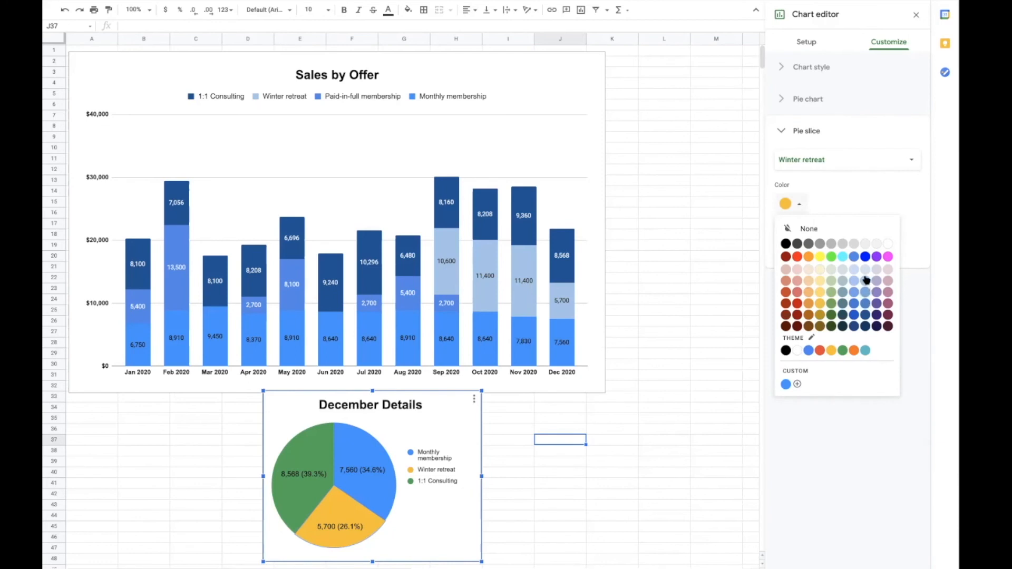
pyautogui.click(865, 281)
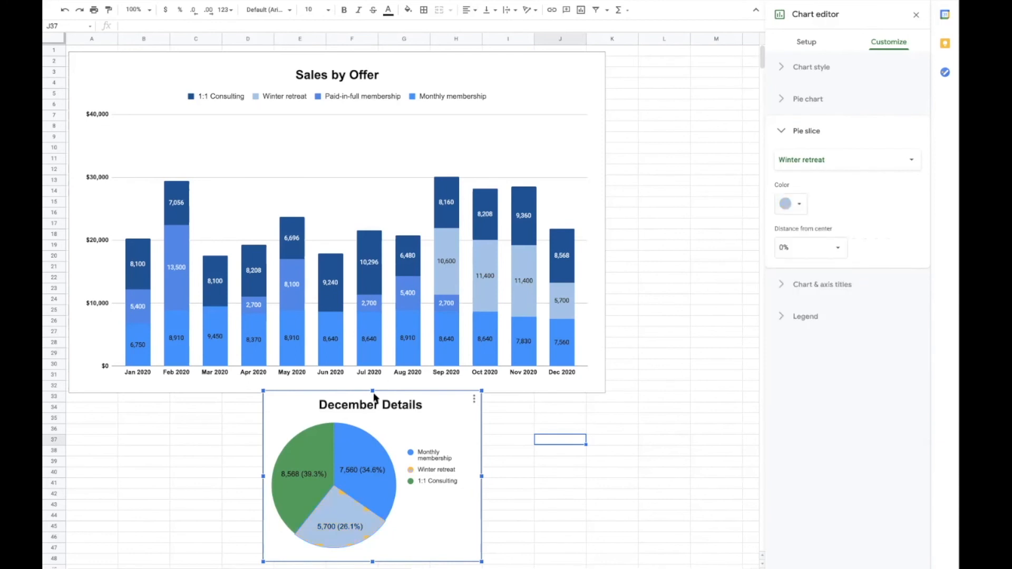
# Recolor the pie's 1:1 Consulting slice dark blue to match the column chart.
pyautogui.click(311, 463)
pyautogui.click(790, 200)
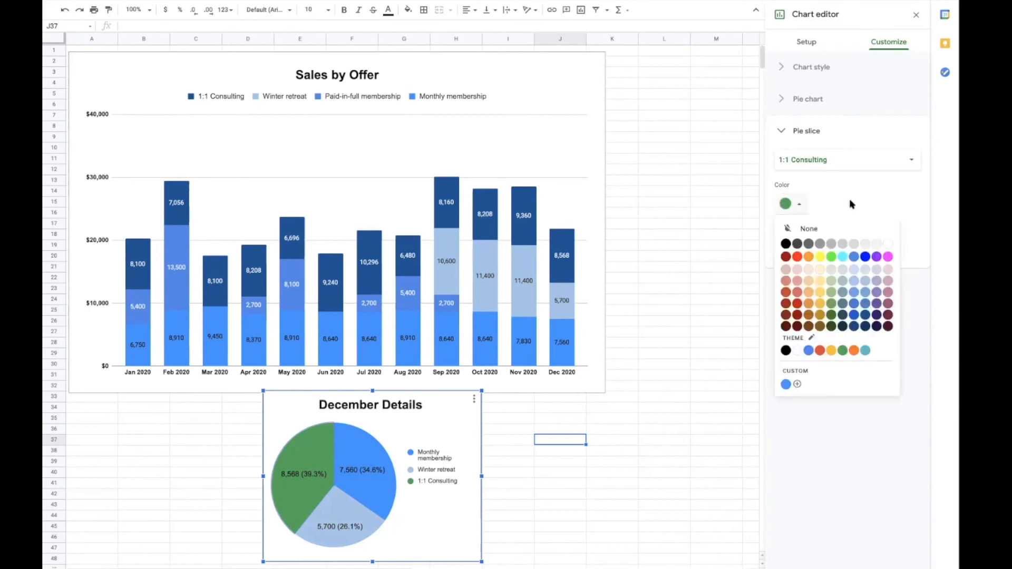
pyautogui.click(867, 315)
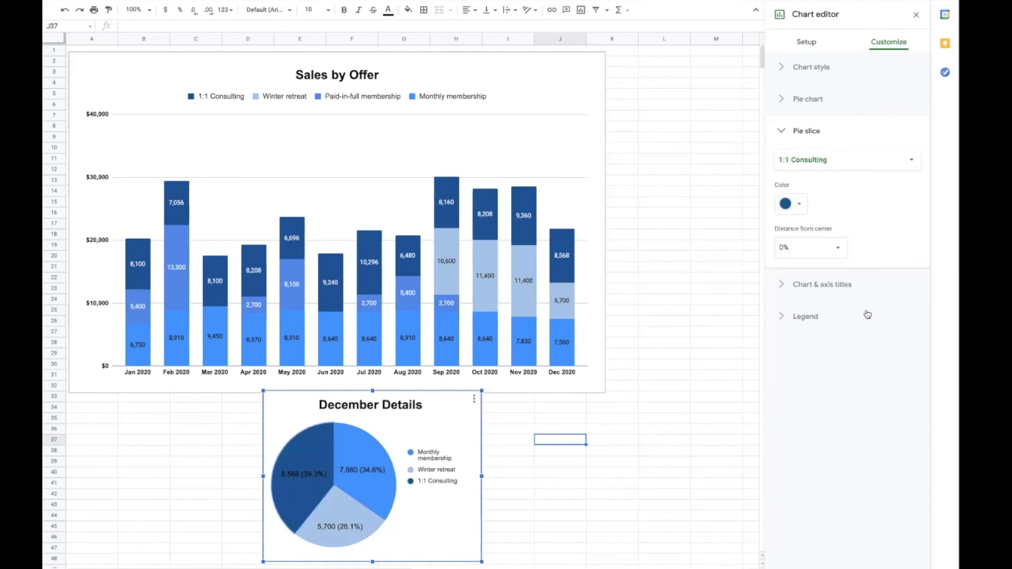
pyautogui.click(800, 205)
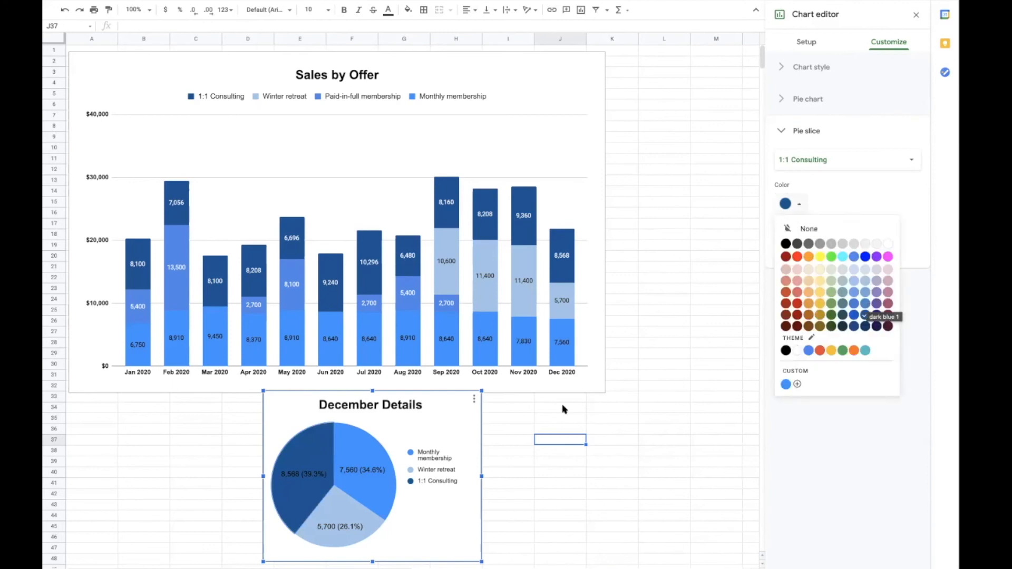
# Set the text color of the pie's 1:1 Consulting slice label to white.
pyautogui.click(356, 473)
pyautogui.click(355, 473)
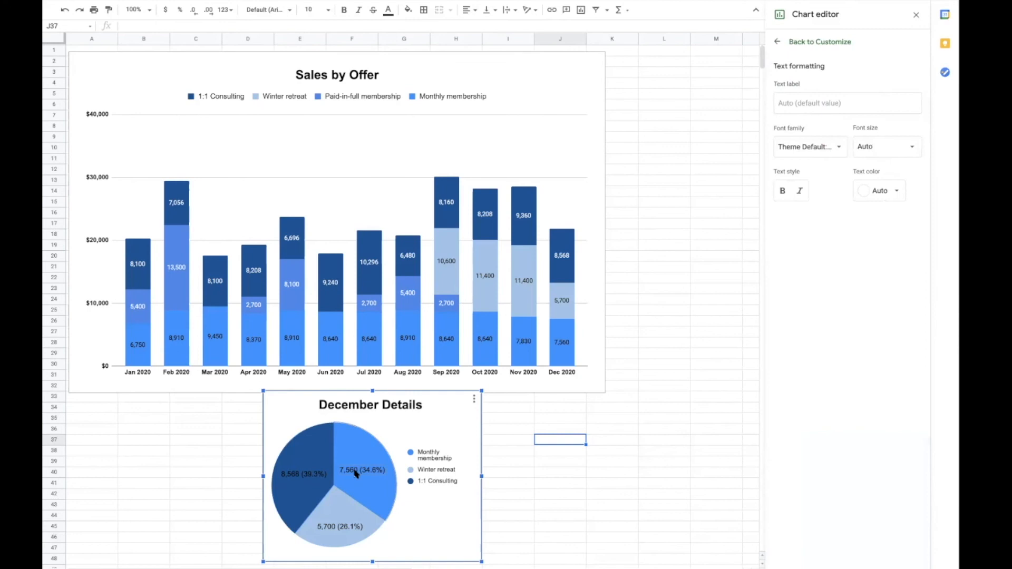
pyautogui.click(880, 191)
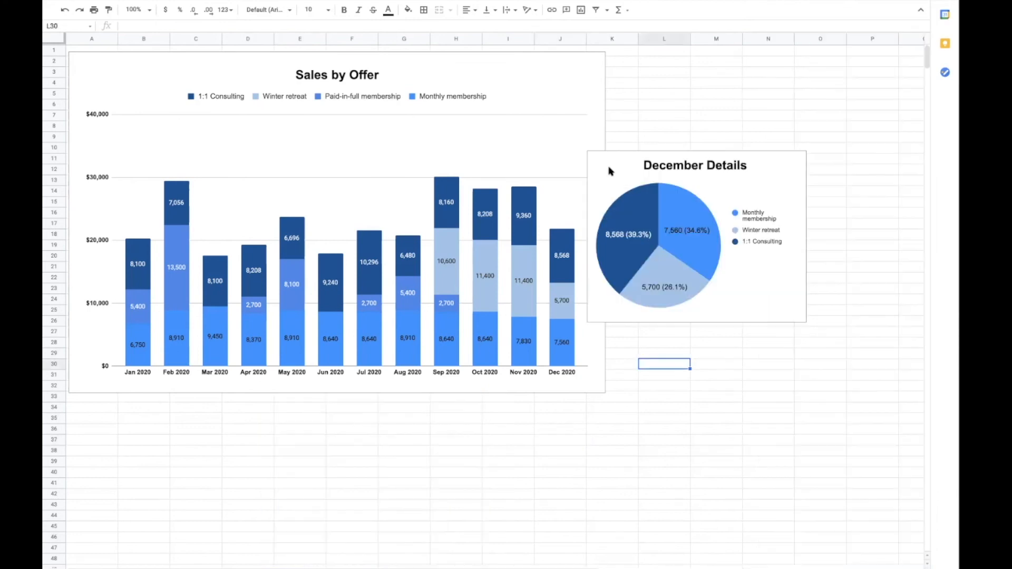
# Align the pie chart with the top of the Sales by Offer chart on its right side and extend its bottom edge to row 18.
pyautogui.click(611, 171)
pyautogui.moveTo(611, 172); pyautogui.dragTo(640, 71)
pyautogui.moveTo(725, 222); pyautogui.dragTo(725, 238)
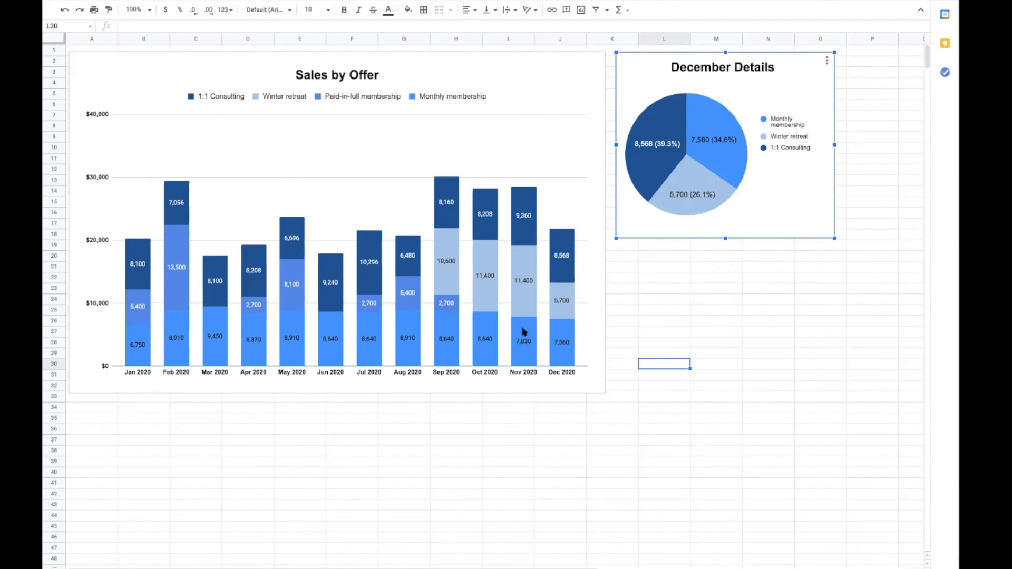
pyautogui.moveTo(723, 147)
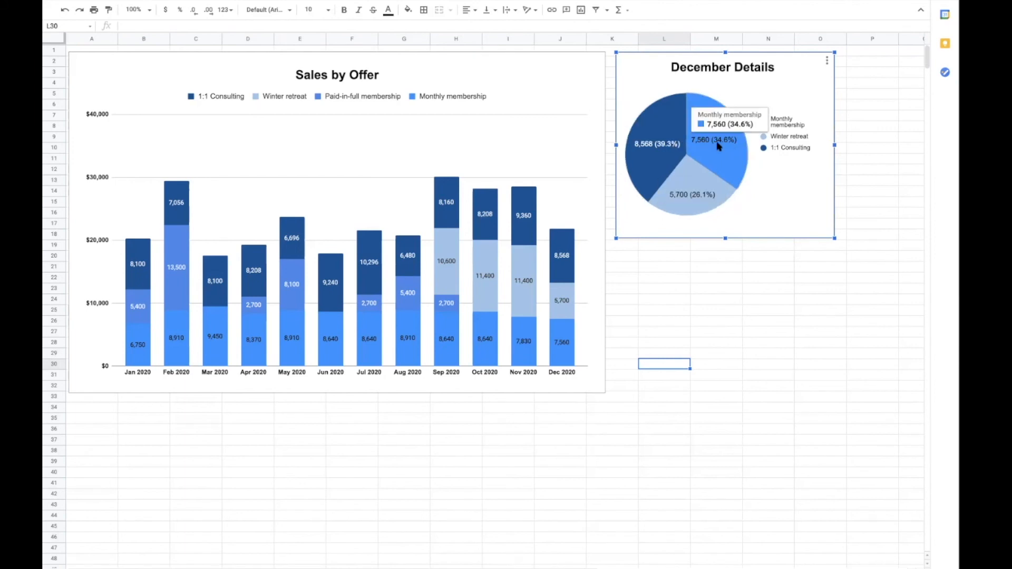
pyautogui.moveTo(679, 150)
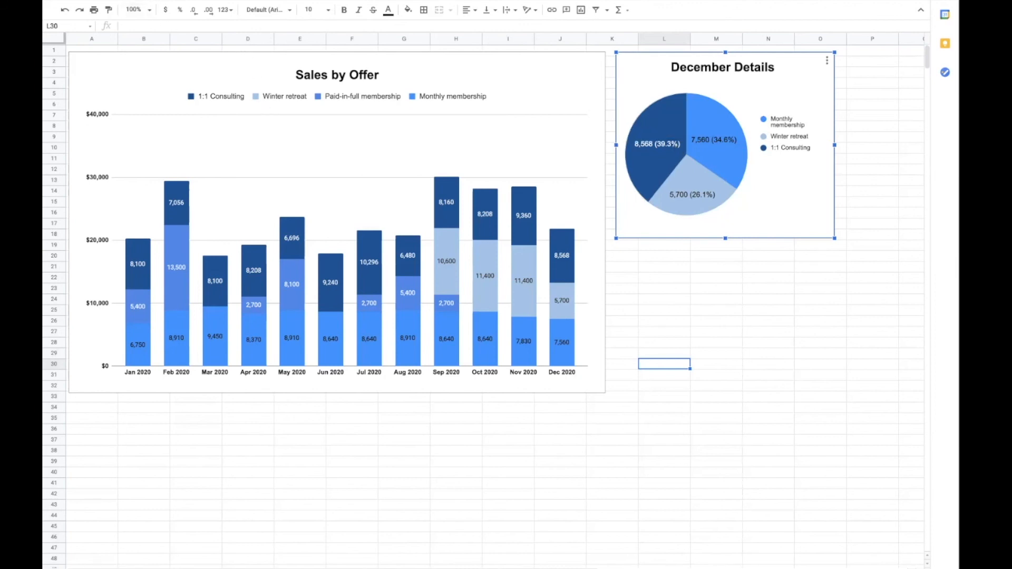
# Insert a drawing containing a horizontal right-pointing block arrow into the dashboard sheet.
pyautogui.click(147, 1)
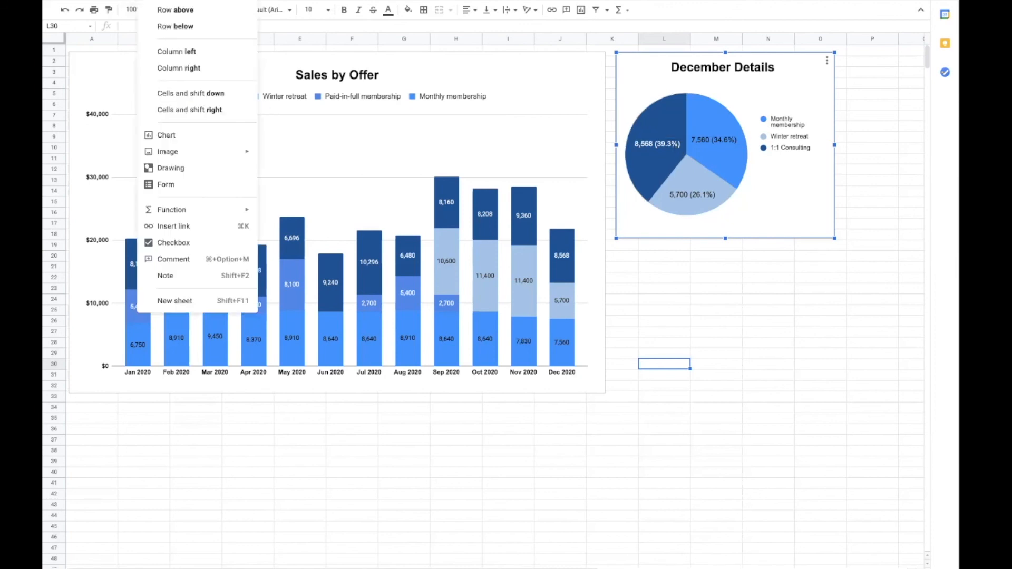
pyautogui.click(185, 167)
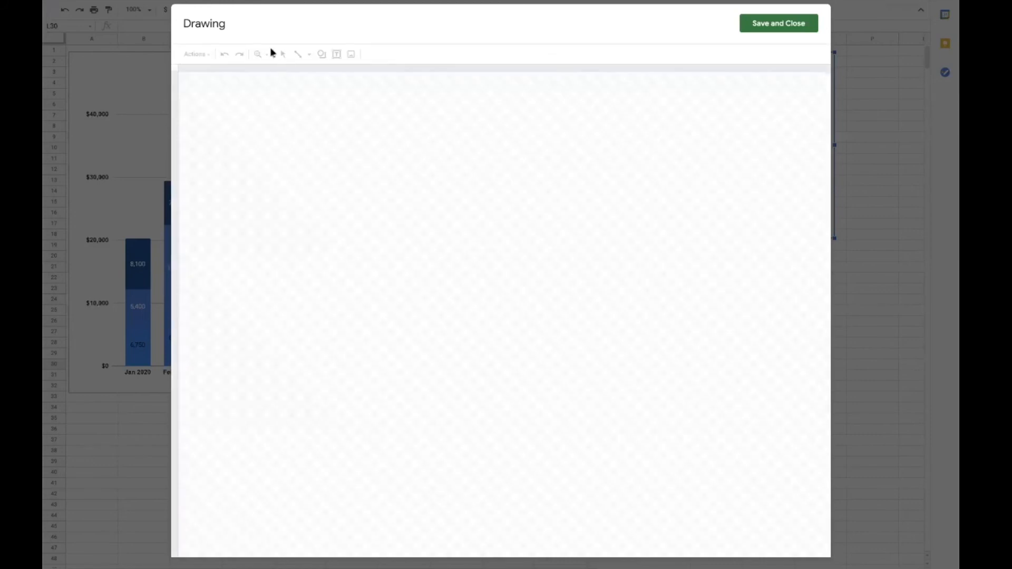
pyautogui.click(322, 54)
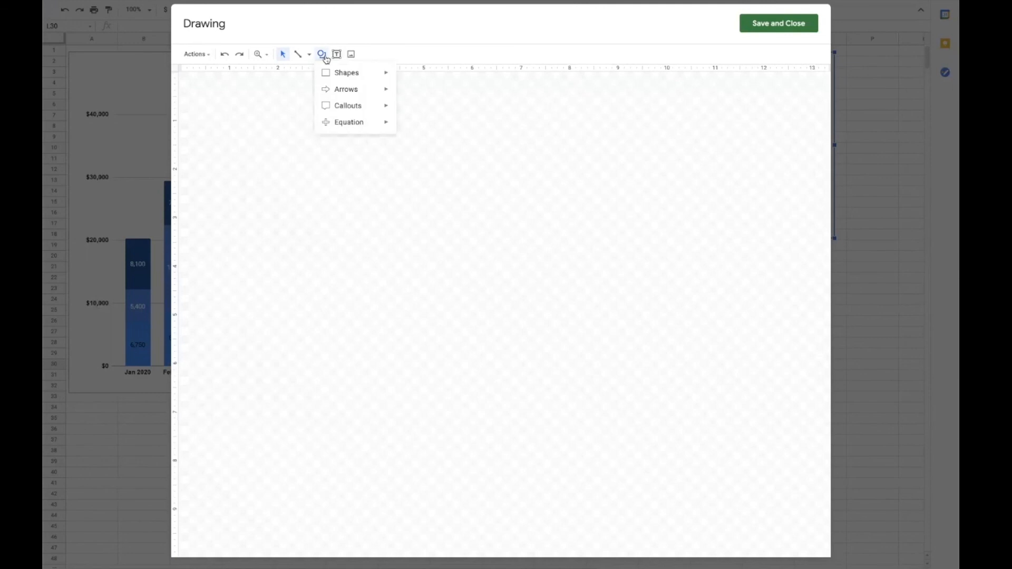
pyautogui.moveTo(363, 89)
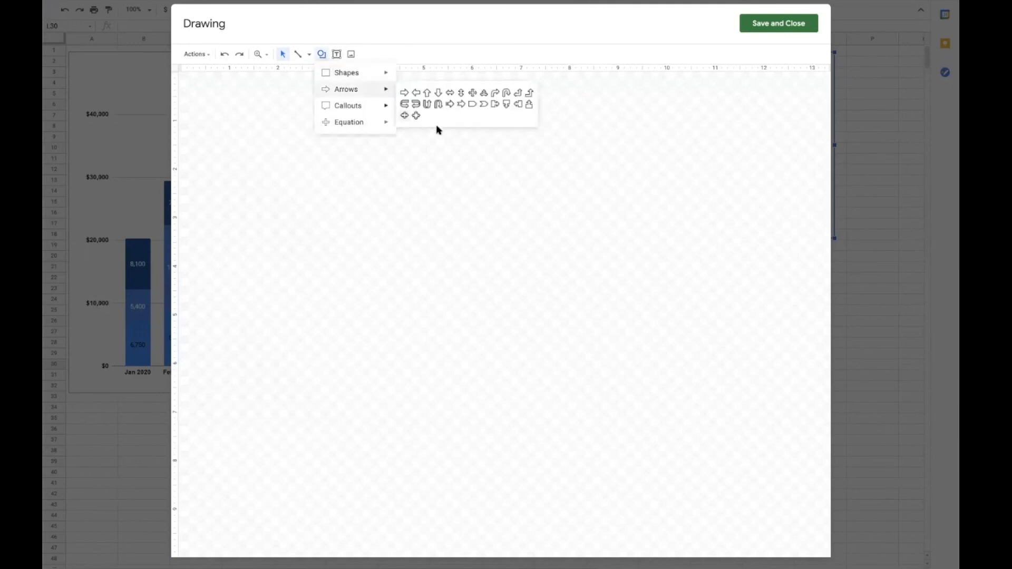
pyautogui.click(404, 93)
pyautogui.moveTo(340, 217); pyautogui.dragTo(365, 229)
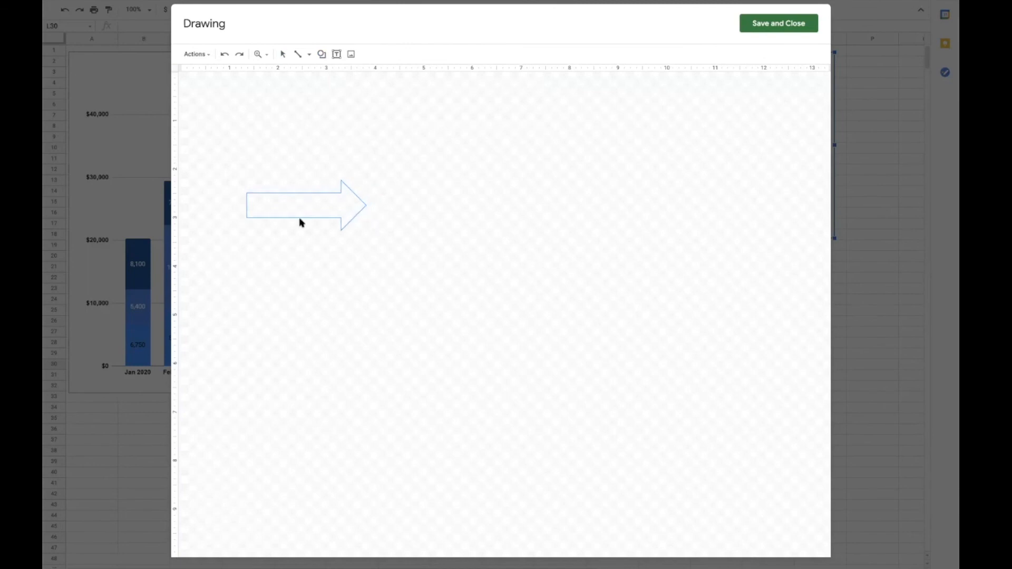
pyautogui.click(764, 27)
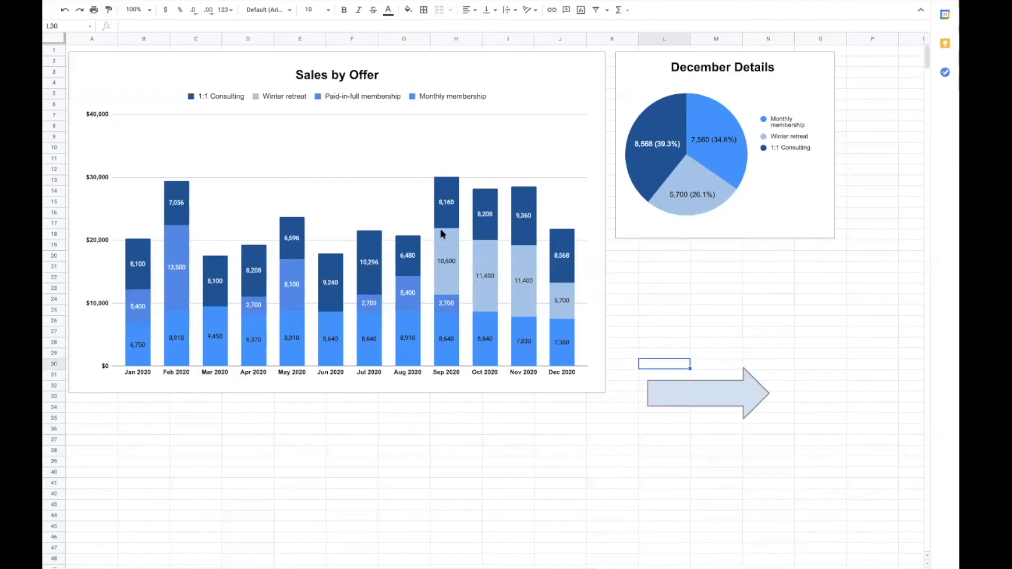
# Shrink the arrow drawing and move it just beneath the December Details chart, next to the December column.
pyautogui.moveTo(727, 393)
pyautogui.mouseDown()
pyautogui.moveTo(695, 395)
pyautogui.moveTo(601, 182)
pyautogui.mouseUp()
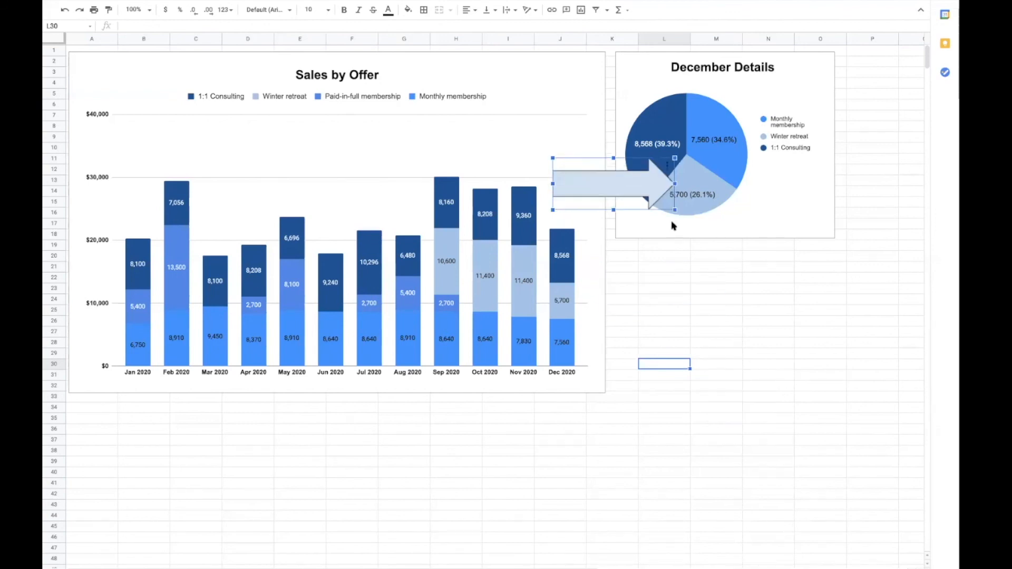
pyautogui.moveTo(674, 210)
pyautogui.mouseDown()
pyautogui.moveTo(657, 226)
pyautogui.moveTo(646, 198)
pyautogui.mouseUp()
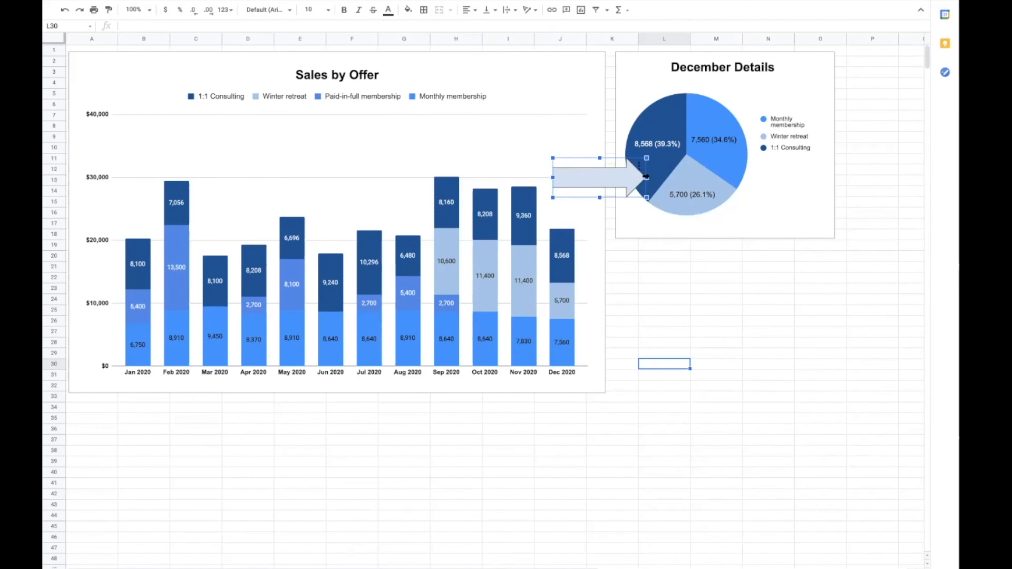
pyautogui.moveTo(606, 182)
pyautogui.mouseDown()
pyautogui.moveTo(616, 277)
pyautogui.moveTo(638, 277)
pyautogui.mouseUp()
# Edit the arrow drawing to rotate the arrow so it slopes upward to the right, and save it.
pyautogui.click(670, 263)
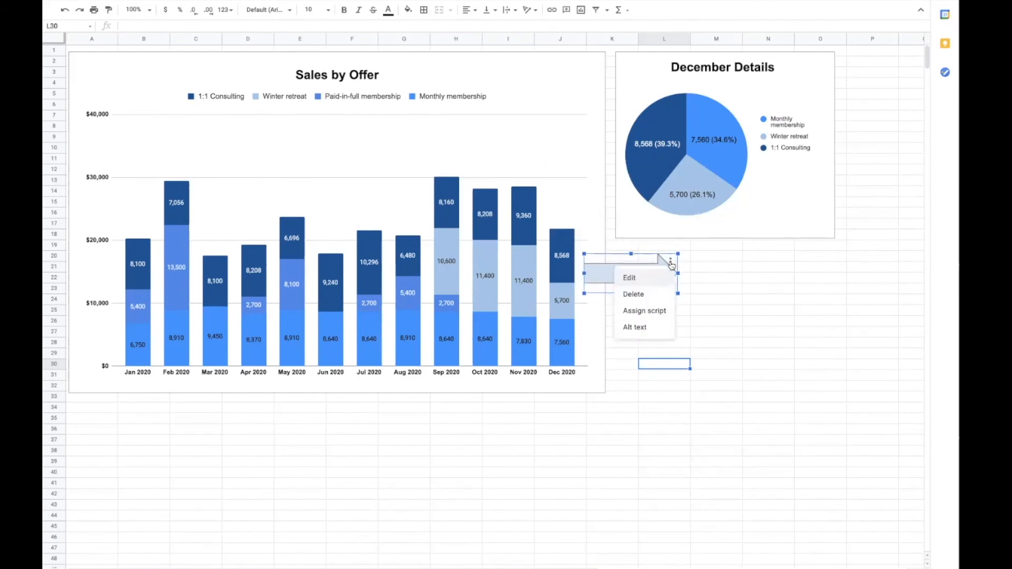
pyautogui.click(637, 277)
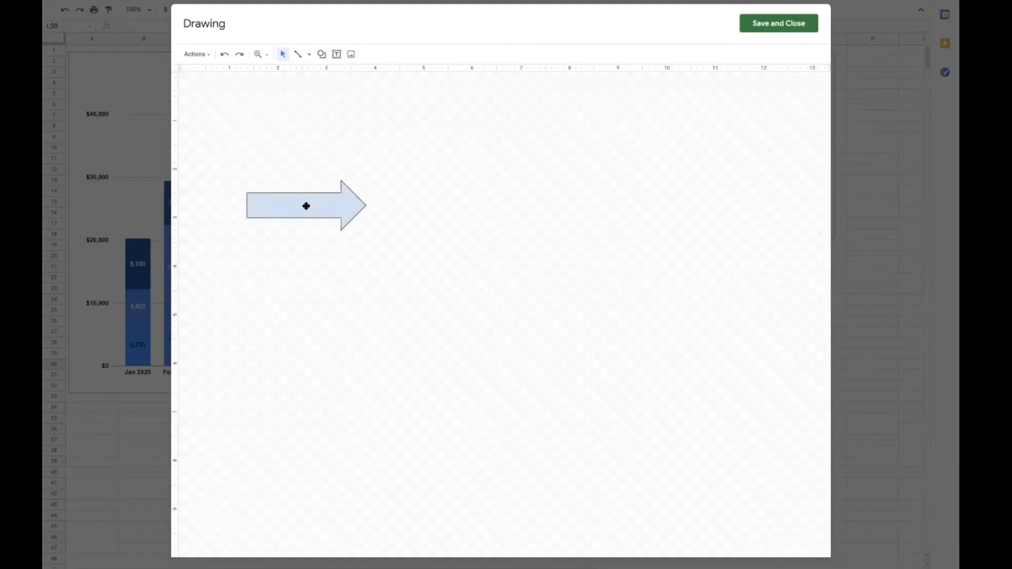
pyautogui.click(305, 207)
pyautogui.moveTo(305, 168); pyautogui.dragTo(315, 165)
pyautogui.click(314, 166)
pyautogui.click(301, 203)
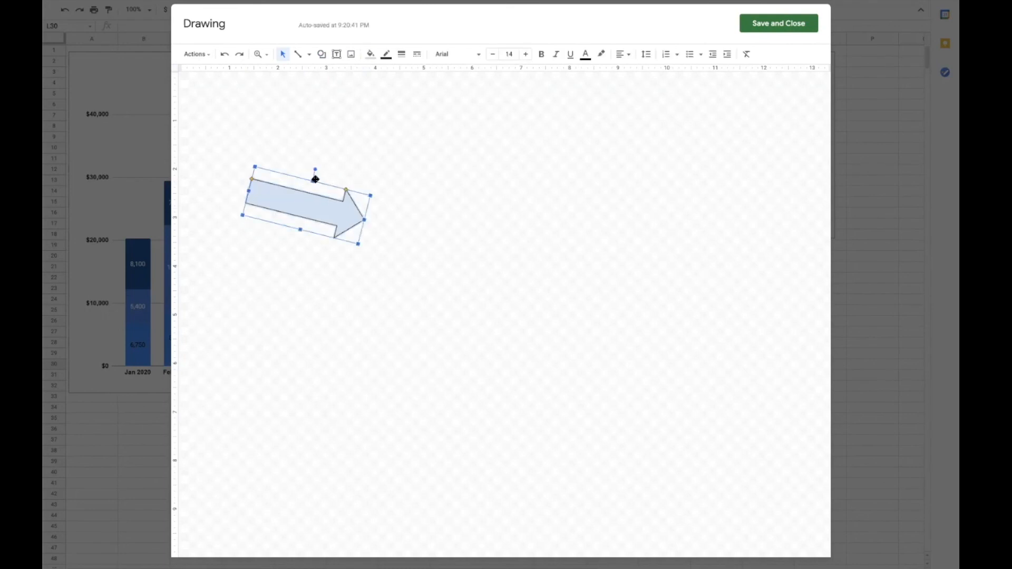
pyautogui.moveTo(314, 169); pyautogui.dragTo(289, 165)
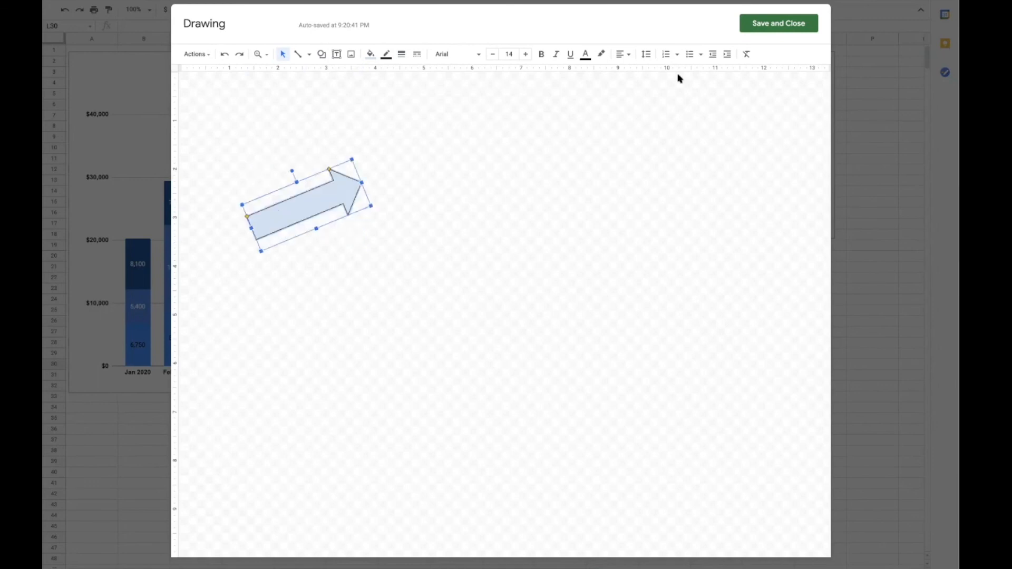
pyautogui.click(779, 23)
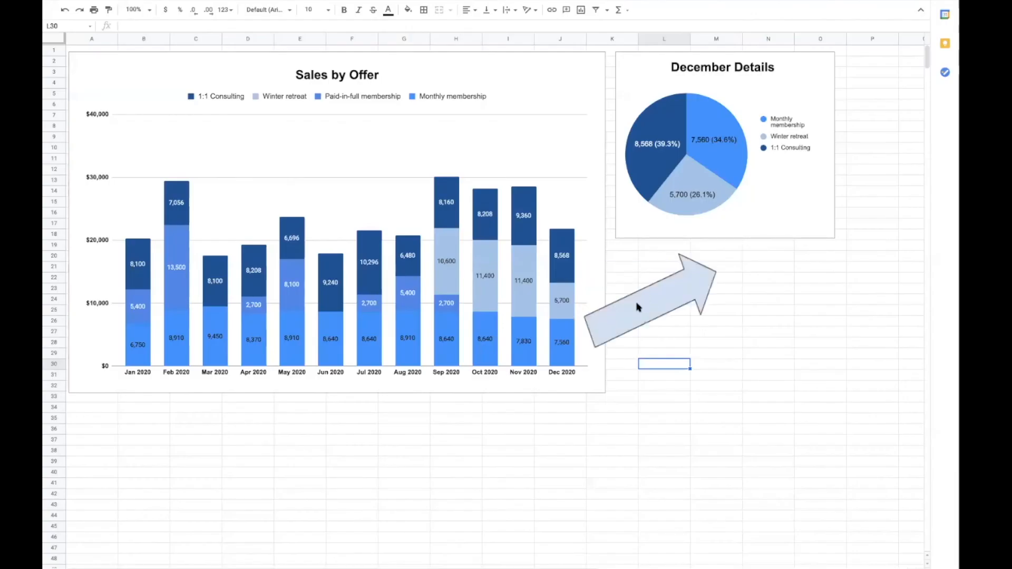
# Shrink the arrow drawing and position it between the December column and the lower-left corner of the pie chart.
pyautogui.moveTo(647, 297); pyautogui.dragTo(618, 221)
pyautogui.moveTo(688, 275)
pyautogui.mouseDown()
pyautogui.moveTo(596, 210)
pyautogui.moveTo(611, 243)
pyautogui.mouseUp()
pyautogui.moveTo(603, 439); pyautogui.dragTo(601, 428)
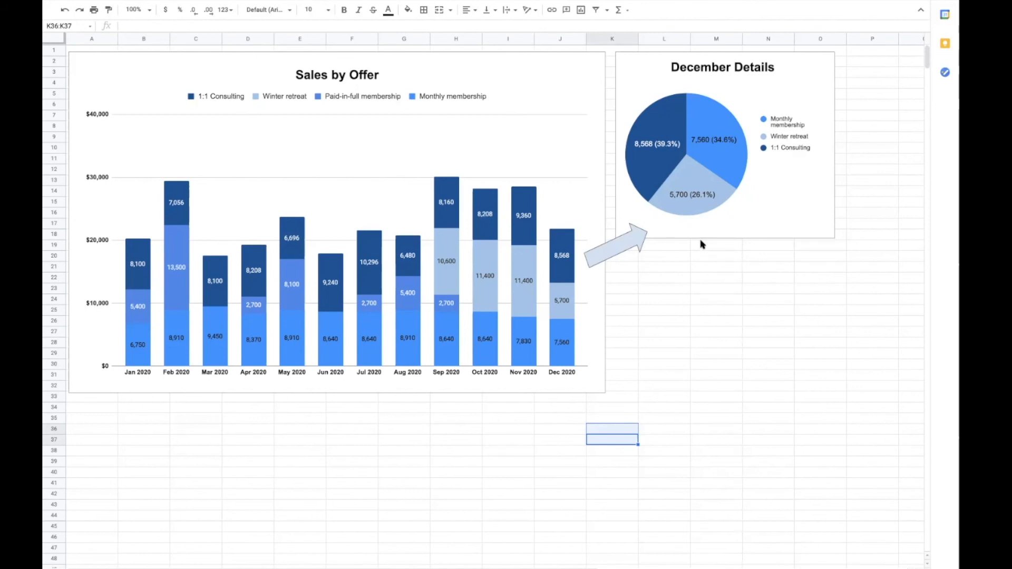
pyautogui.click(645, 495)
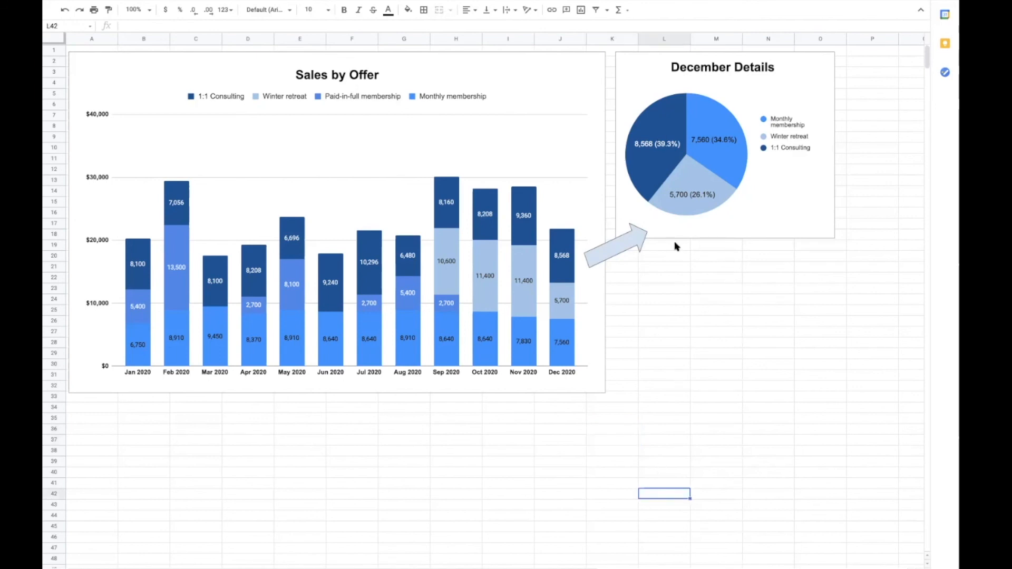
pyautogui.click(637, 240)
pyautogui.click(641, 234)
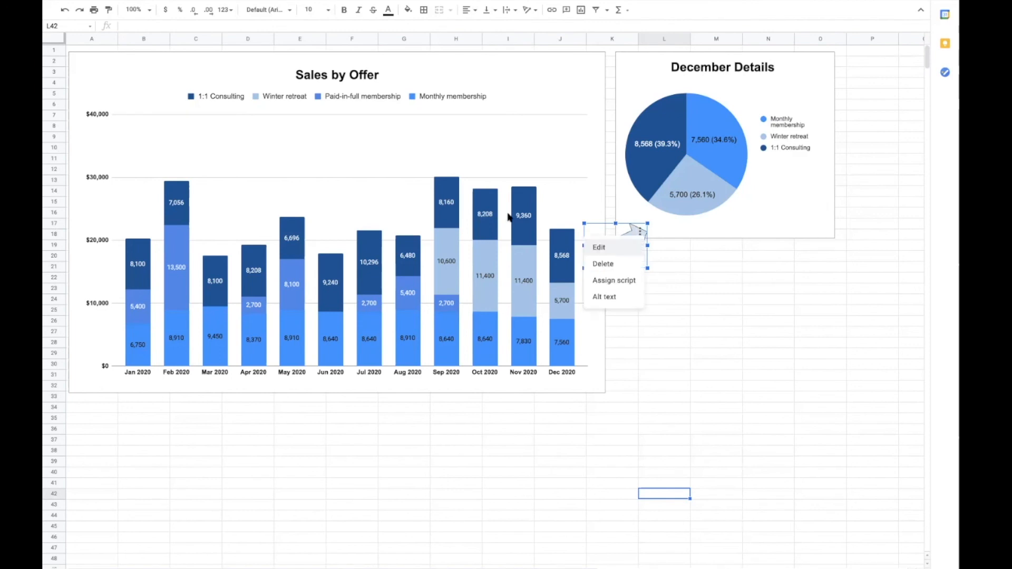
pyautogui.click(606, 247)
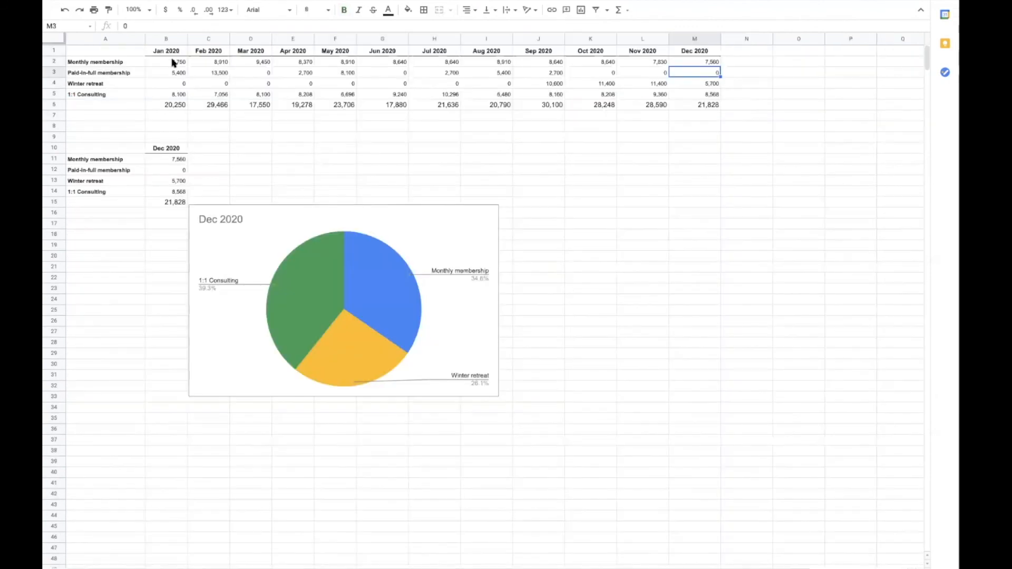
# Delete the leftover default-colored Dec 2020 pie chart from the sales data sheet.
pyautogui.moveTo(172, 61); pyautogui.dragTo(714, 107)
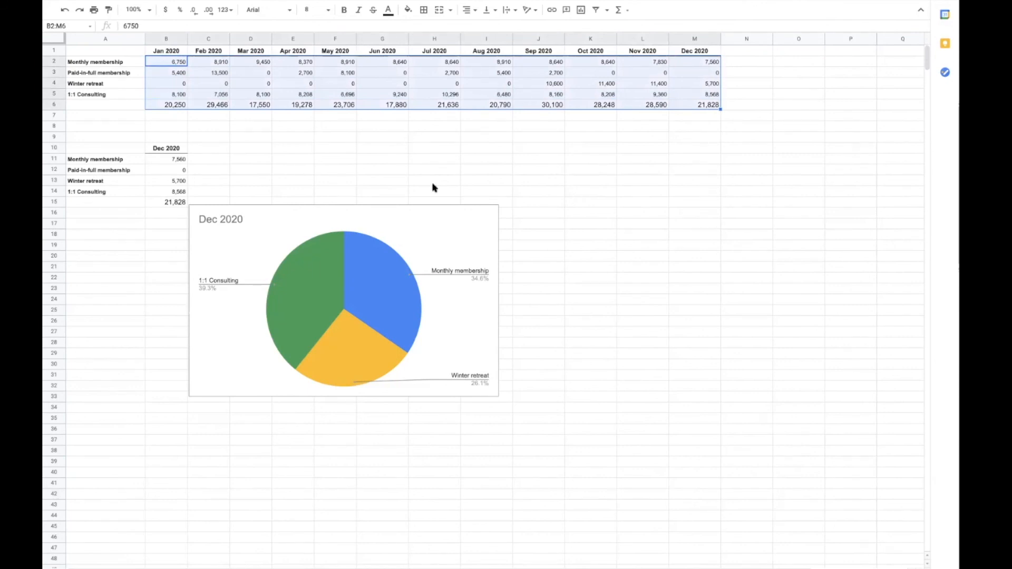
pyautogui.click(332, 243)
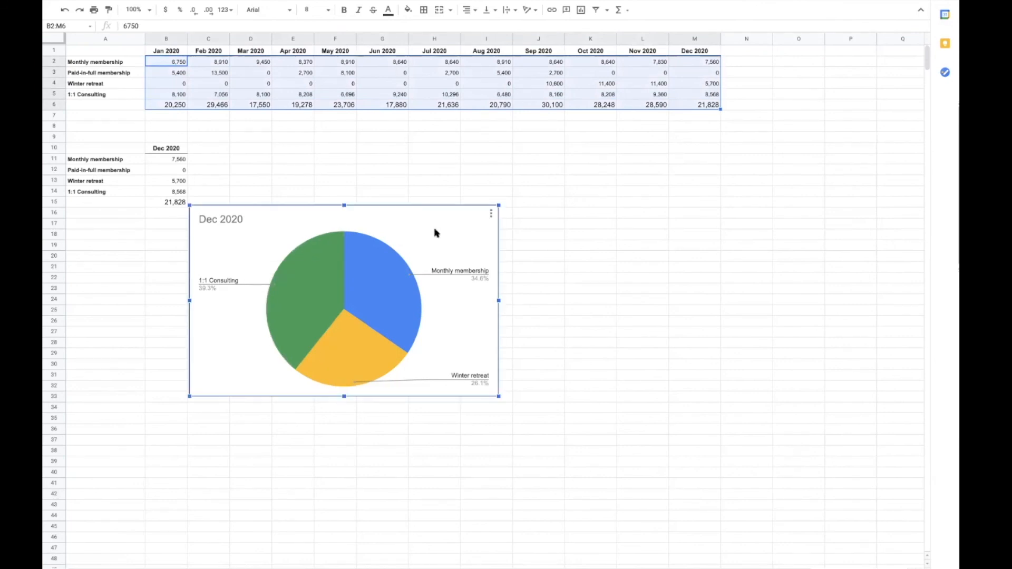
pyautogui.press('Delete')
pyautogui.click(195, 299)
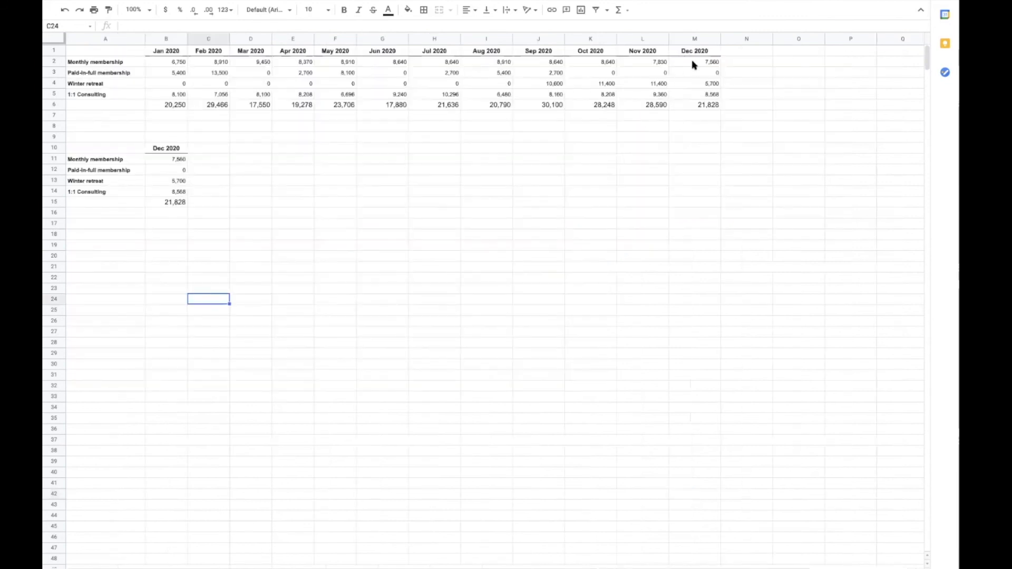
# Set the December 2020 Monthly membership, Winter retreat and 1:1 Consulting sales to 5000 and check the dashboard charts.
pyautogui.click(694, 62)
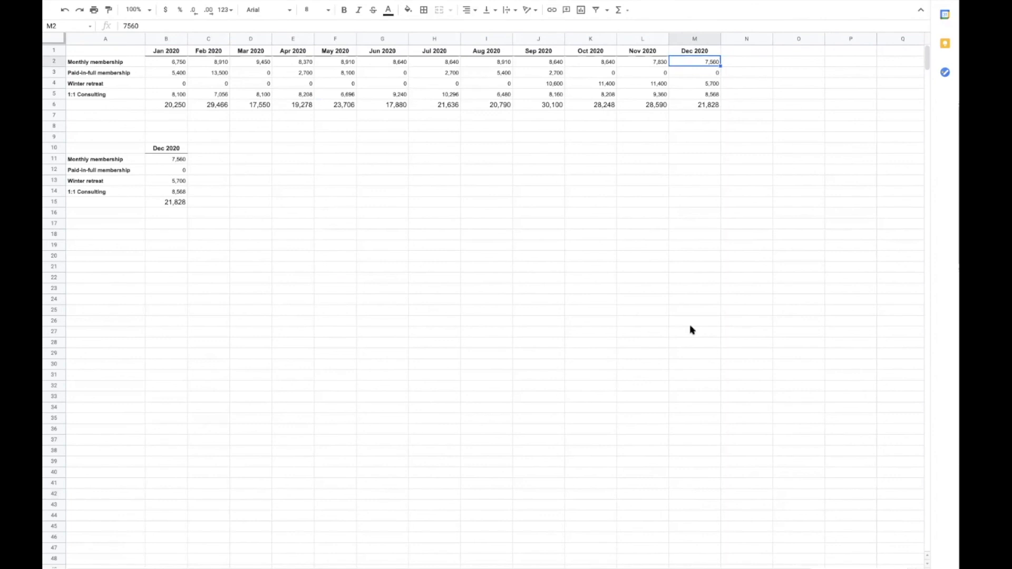
pyautogui.write('5000')
pyautogui.press('Return')
pyautogui.press('Up')
pyautogui.hotkey('ctrl', 'c')
pyautogui.moveTo(707, 83); pyautogui.dragTo(707, 95)
pyautogui.hotkey('ctrl', 'v')
pyautogui.click(701, 184)
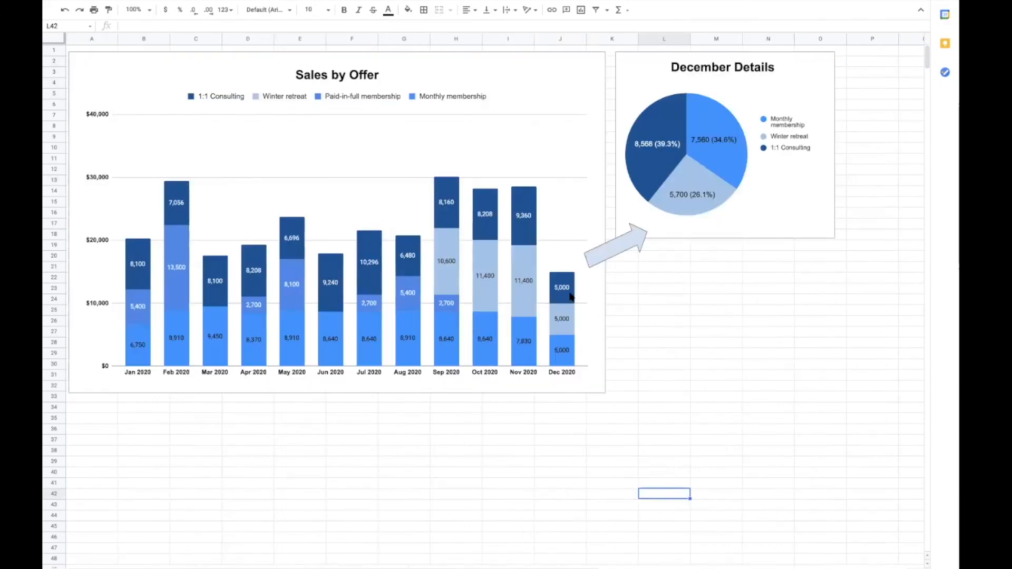
# Undo the test changes to the December 2020 sales values.
pyautogui.click(65, 12)
pyautogui.click(64, 11)
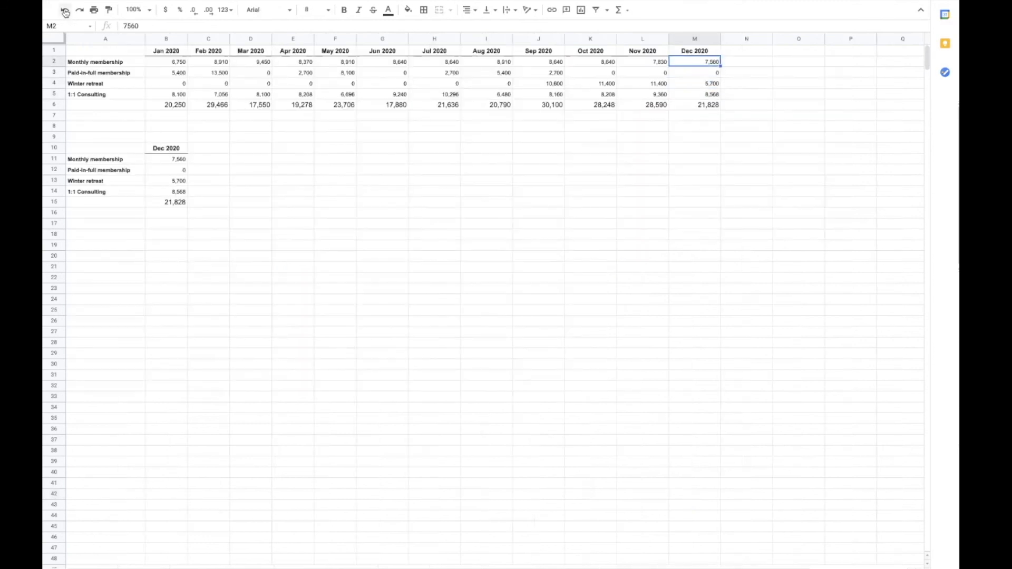